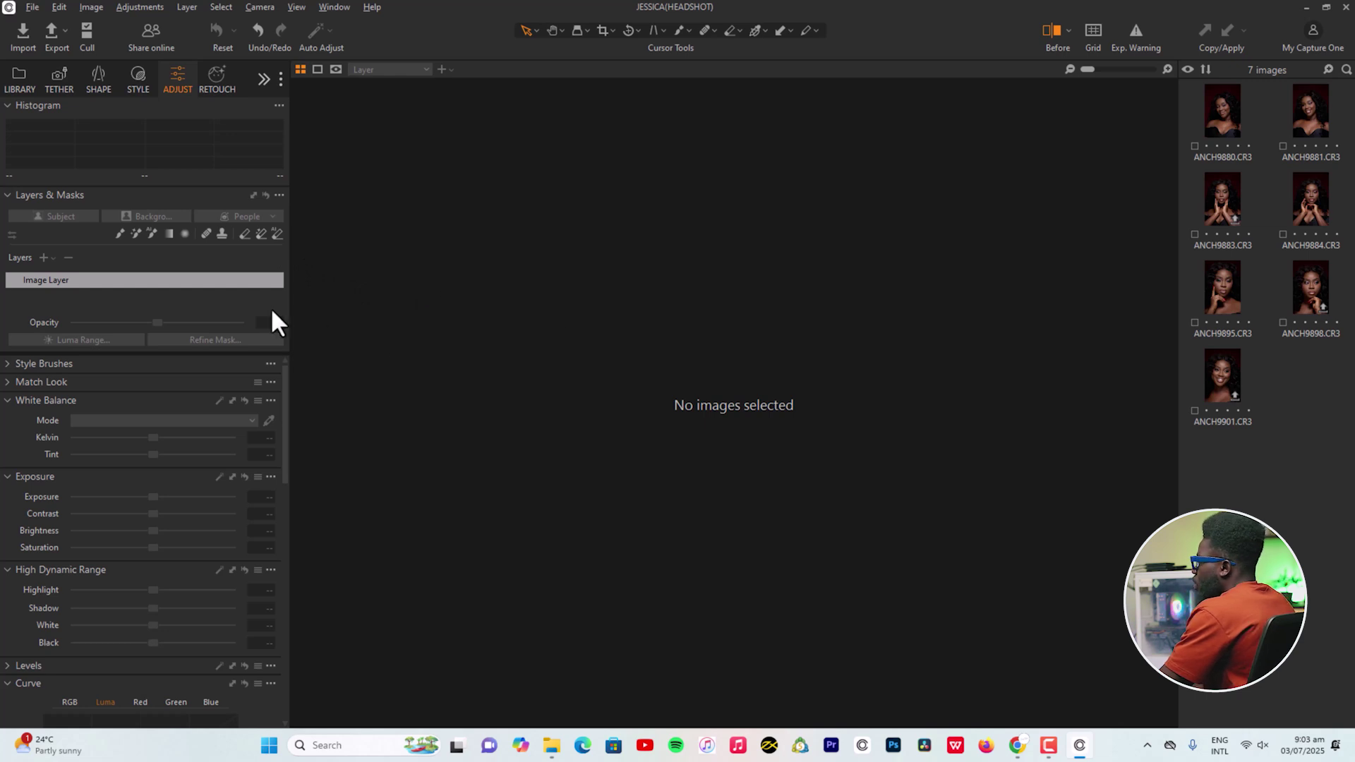
- Review the headshots in the session one by one, examining the face in ANCH9881.CR3 up close
click(1228, 384)
click(1226, 290)
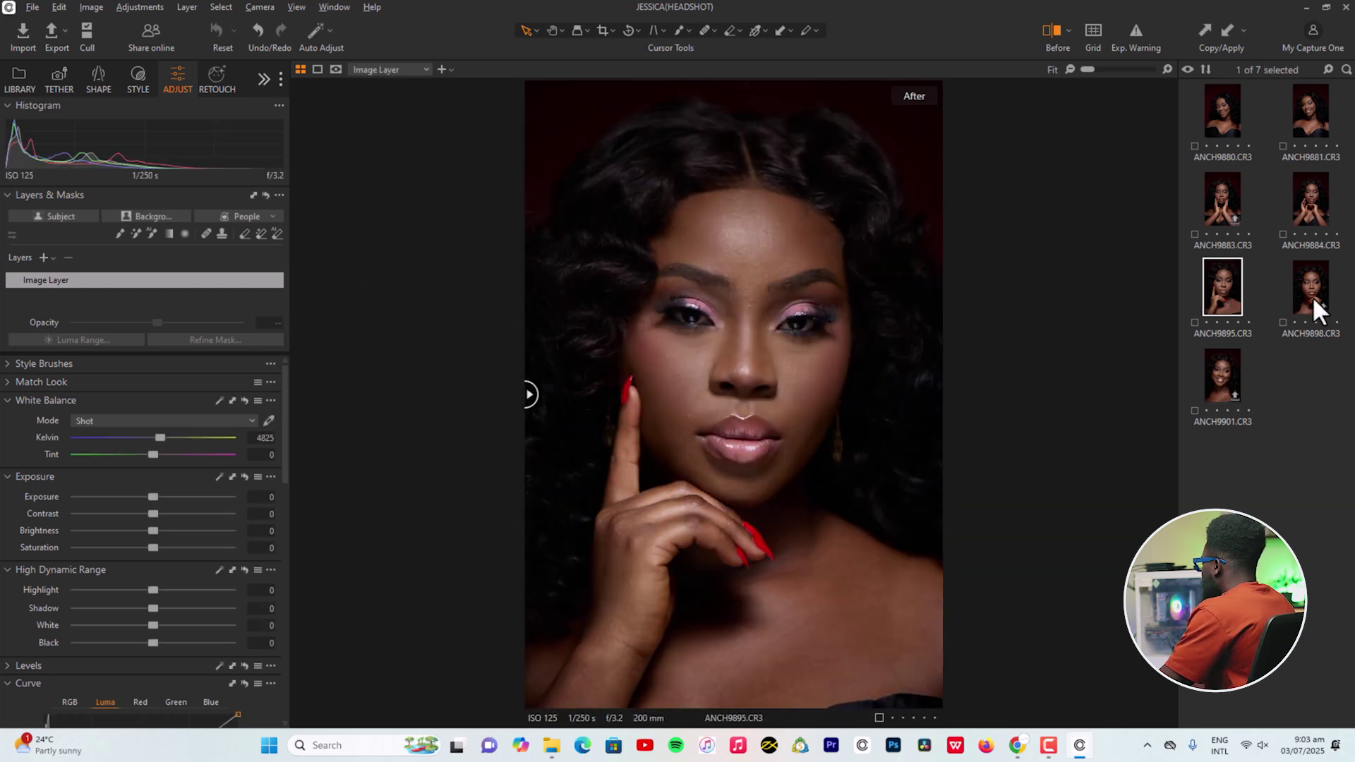
click(1316, 272)
click(1310, 201)
click(1215, 193)
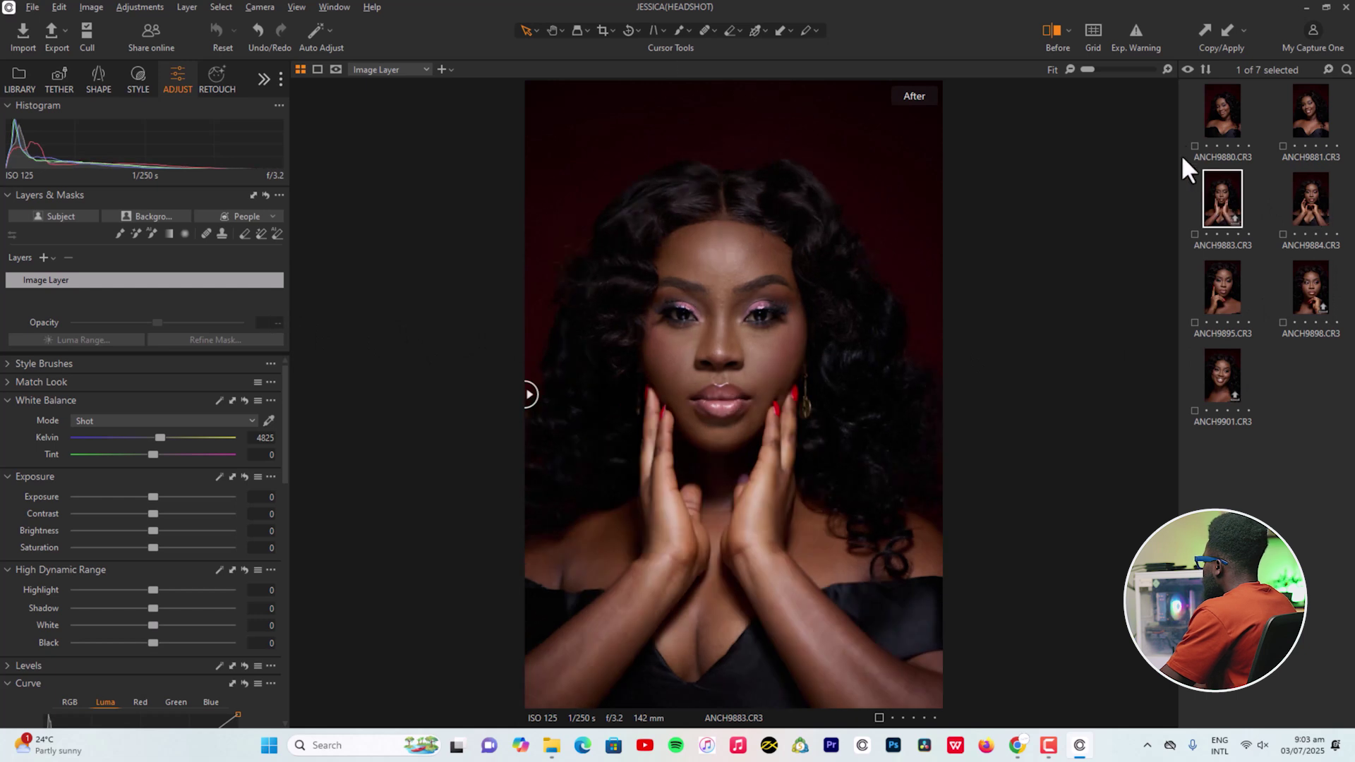
click(1207, 116)
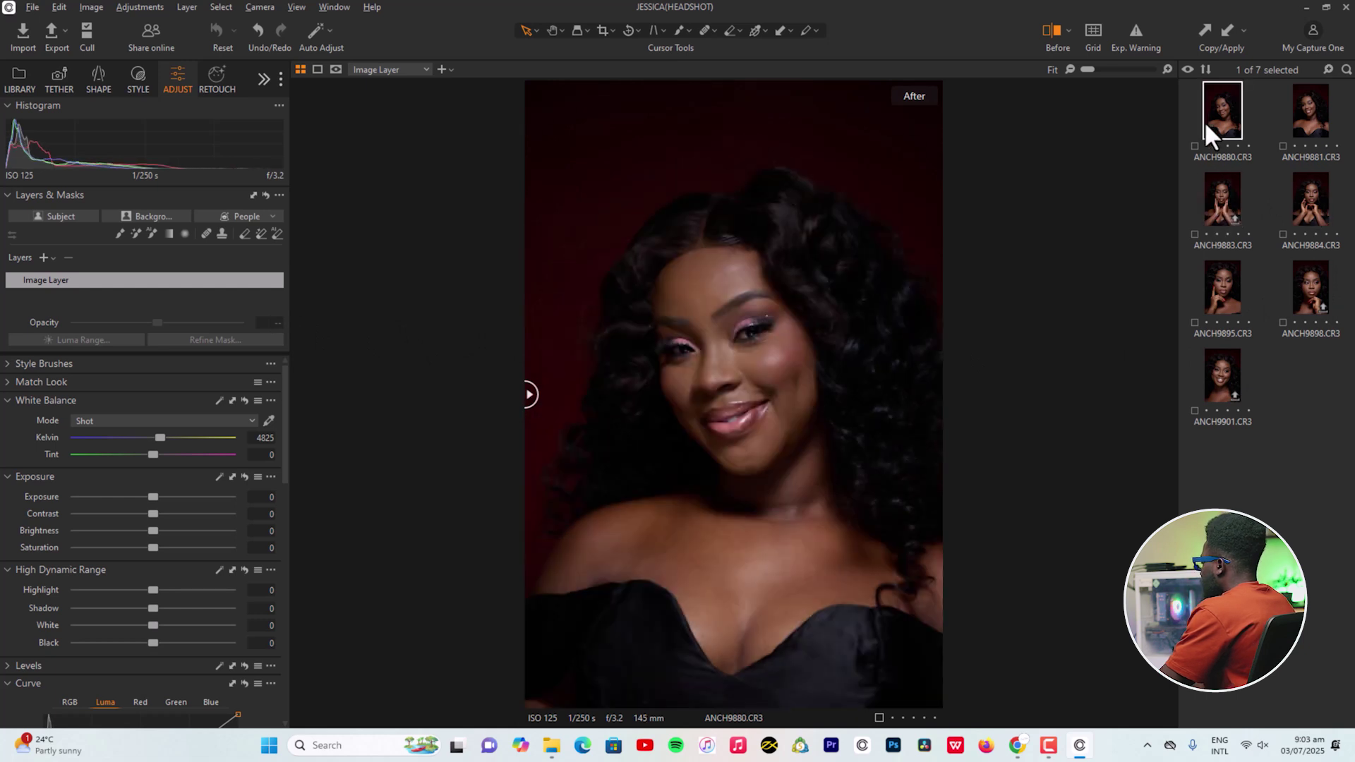
click(1297, 117)
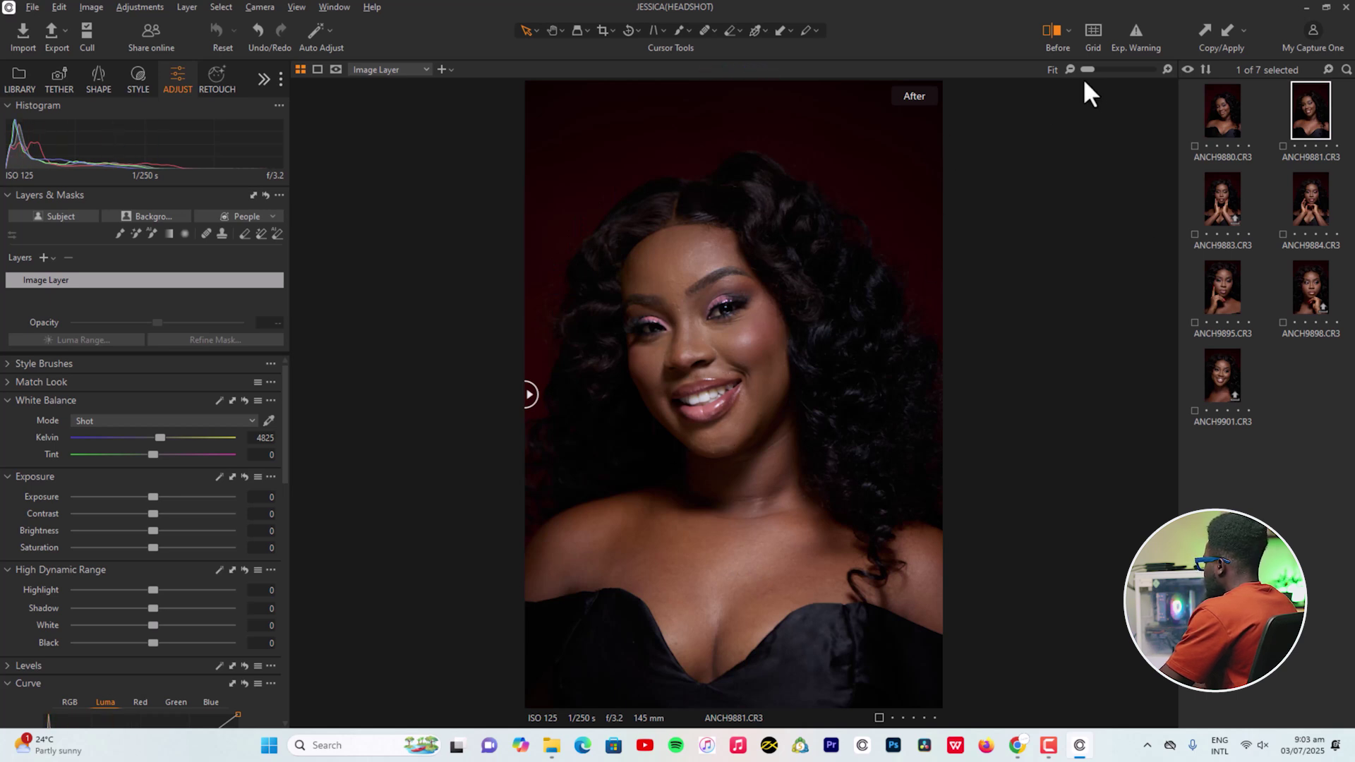
drag(1088, 65, 1095, 65)
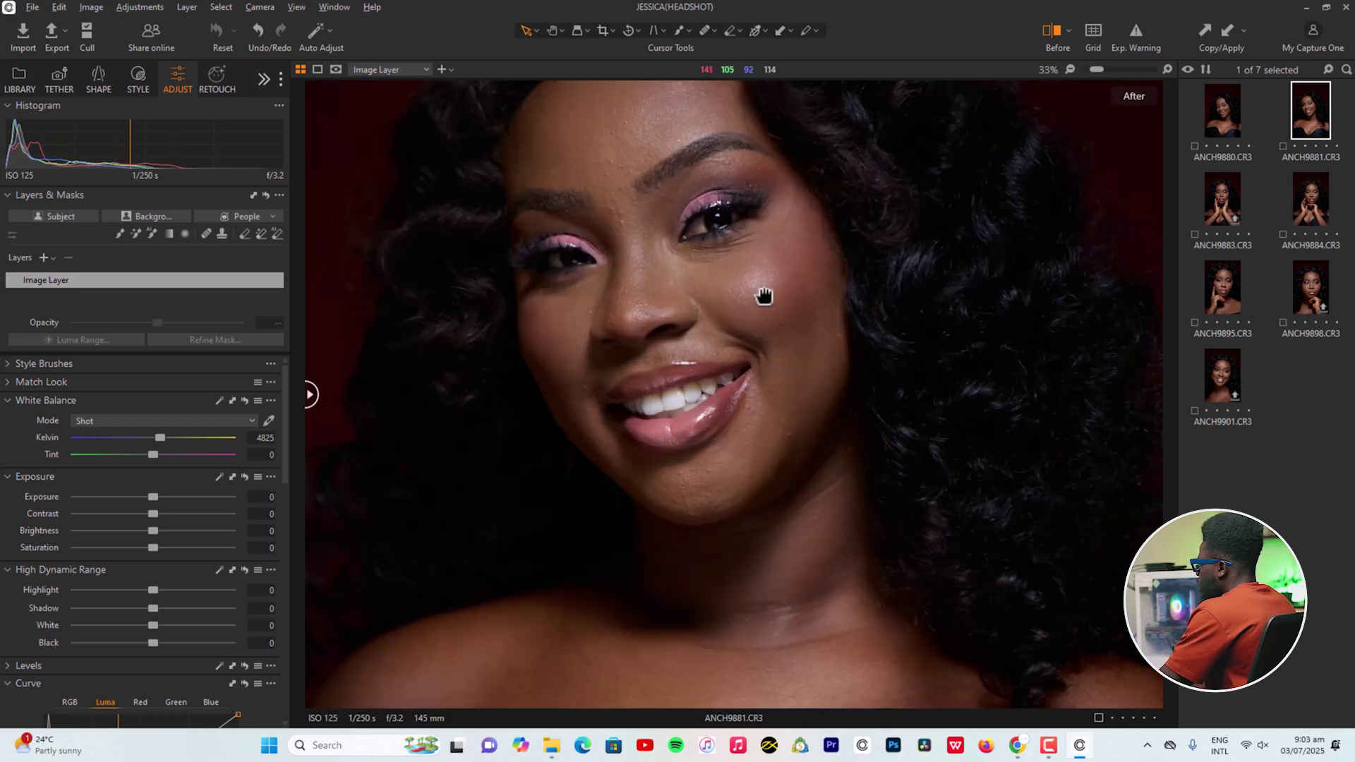
drag(765, 295, 767, 387)
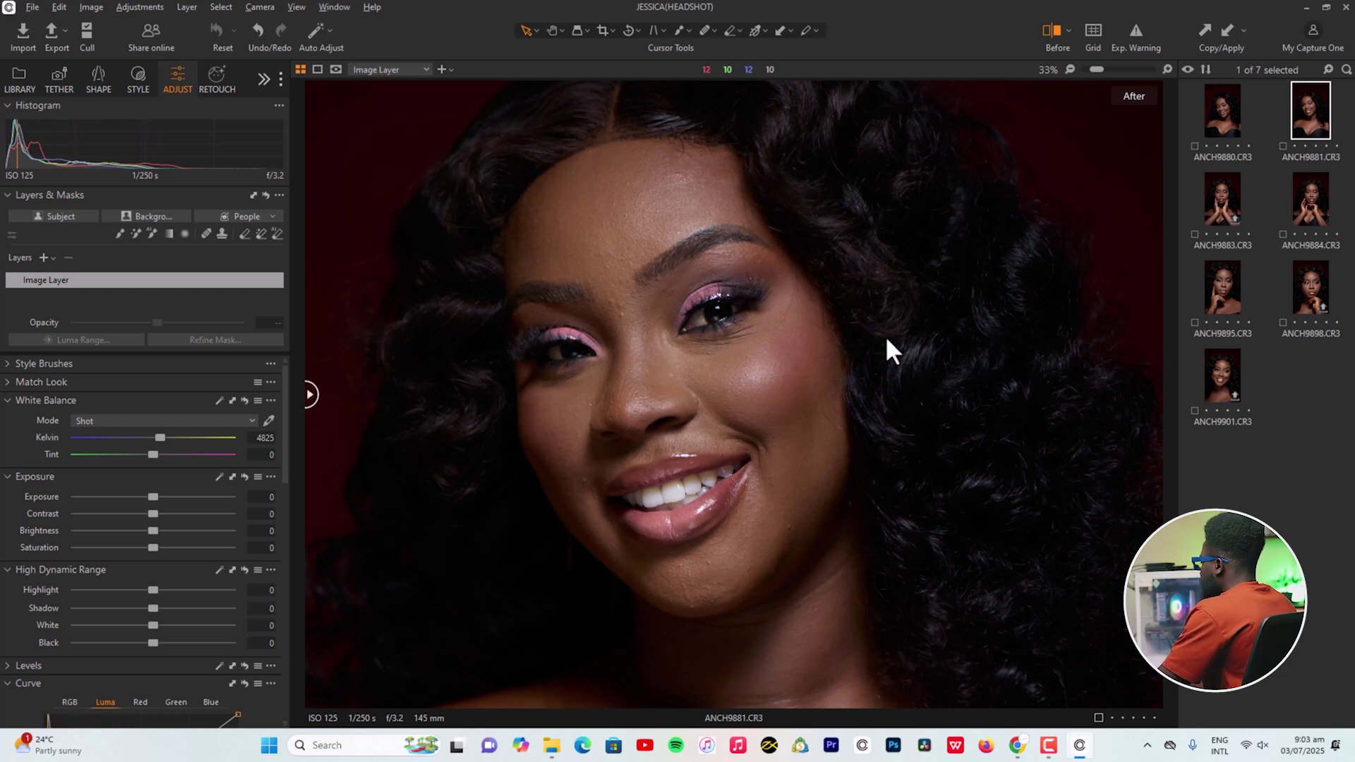
key(ctrl+0)
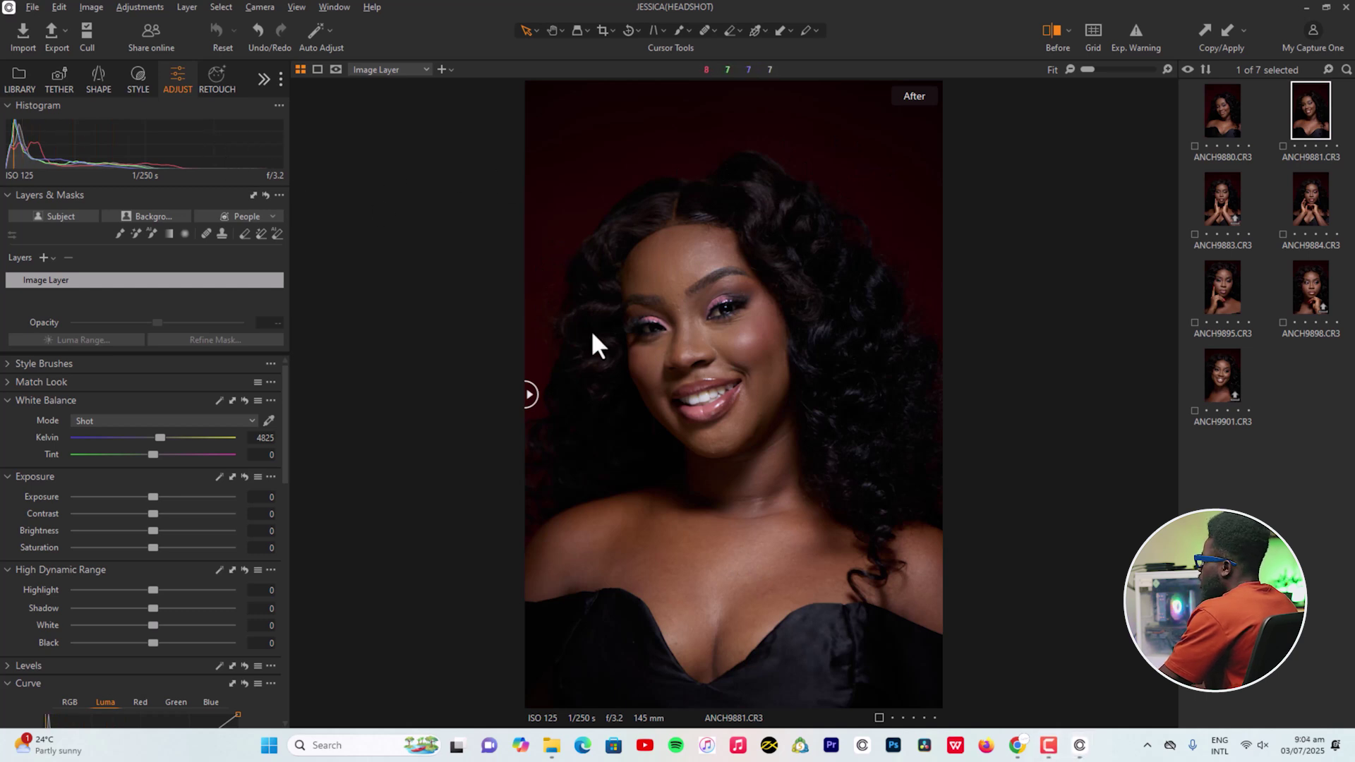
click(1307, 283)
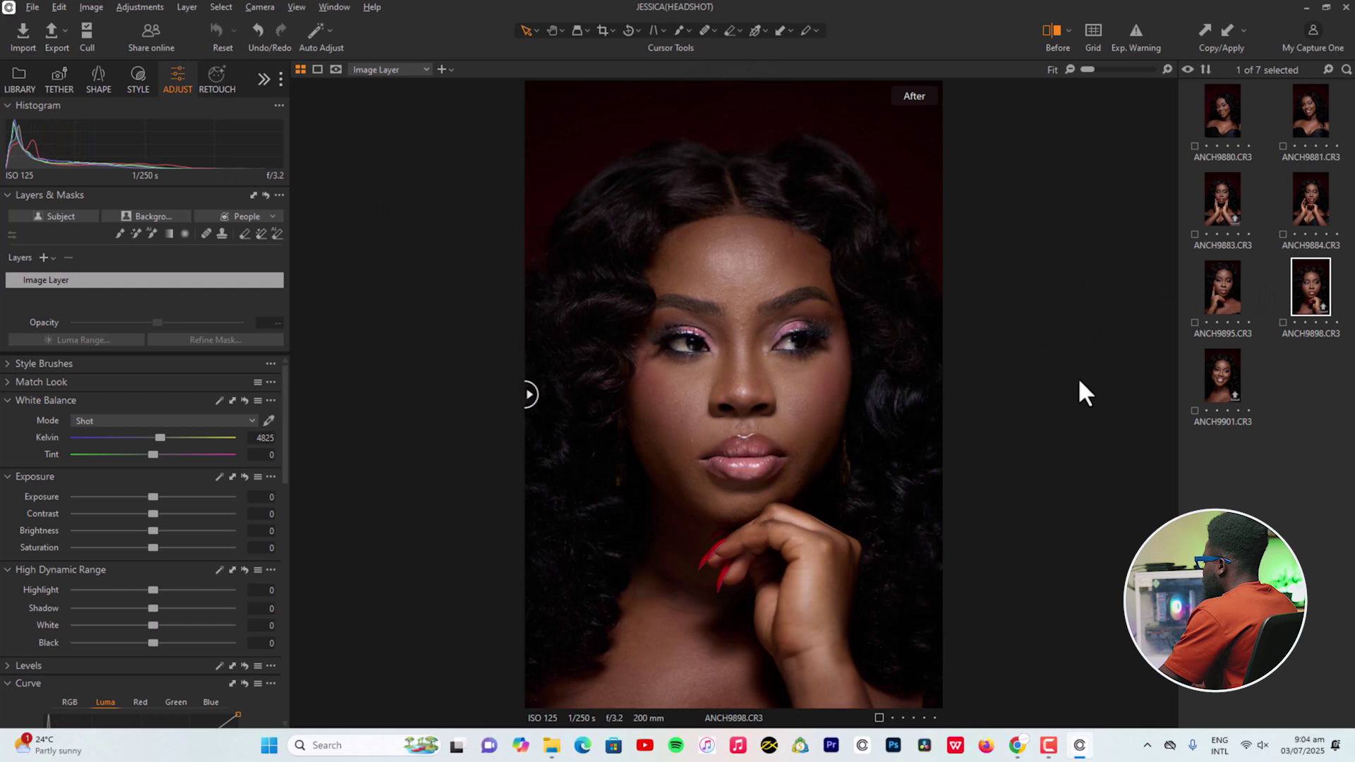
- Add a new filled layer to photo ANCH9901.CR3
click(1213, 388)
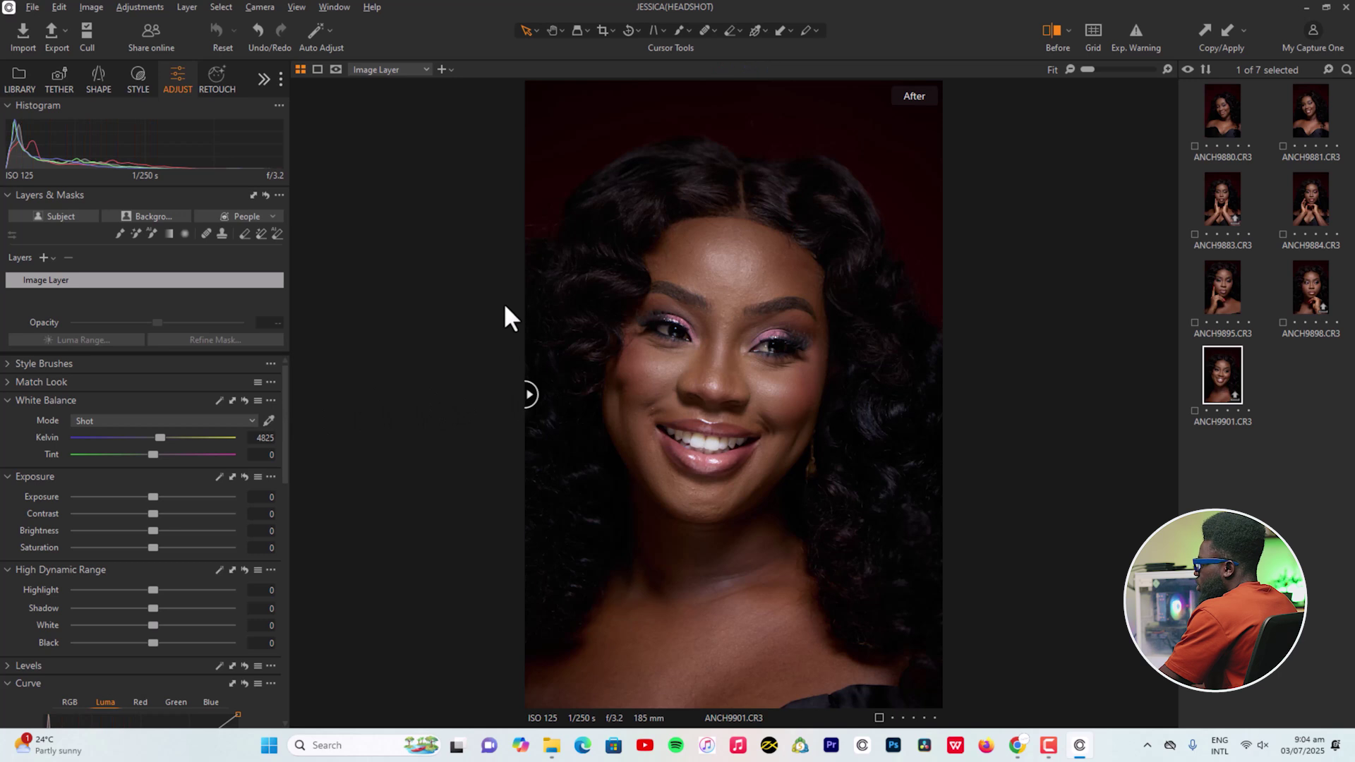
click(49, 254)
click(80, 286)
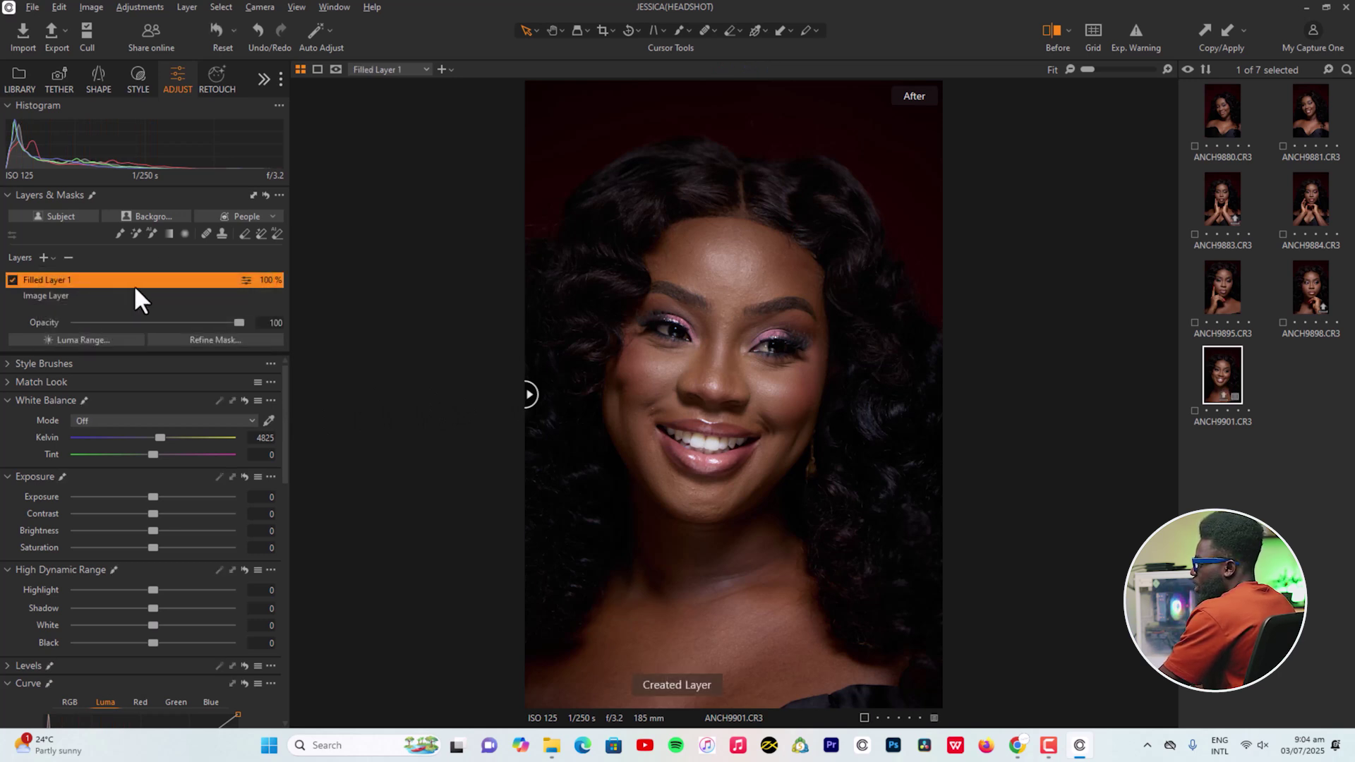
- Apply the custom style ANCHOR SIGNATURE STYLE(HEADSHOT I) to the filled layer and compare the photo before and after
right_click(205, 279)
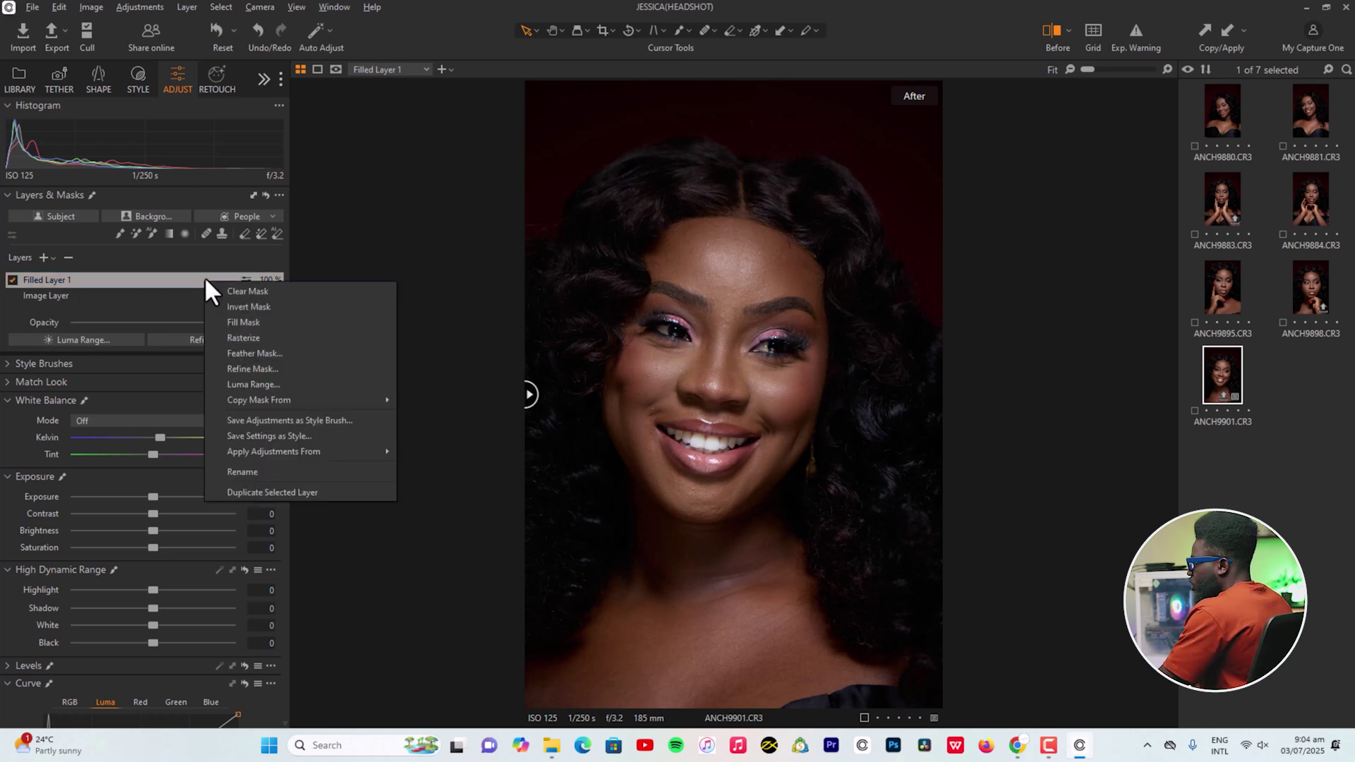
mouse_move(350, 451)
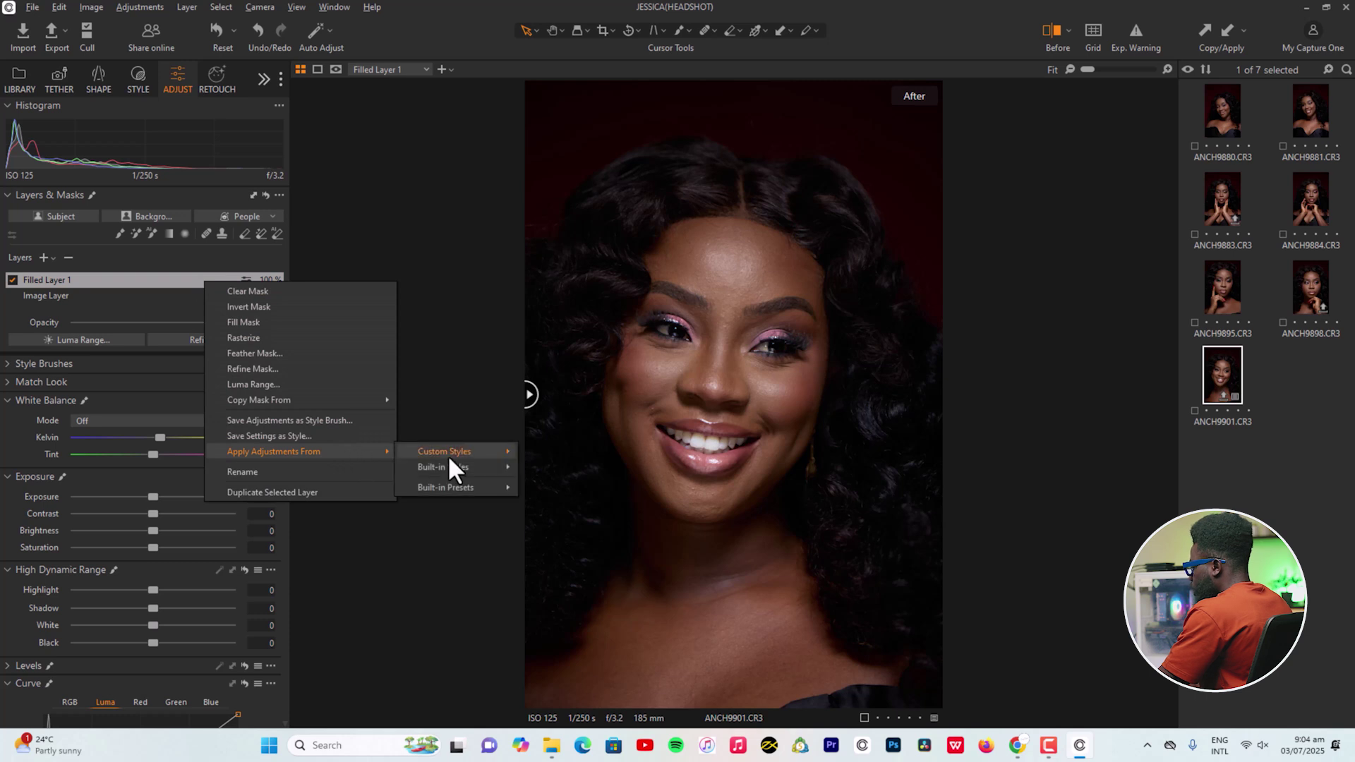
mouse_move(447, 455)
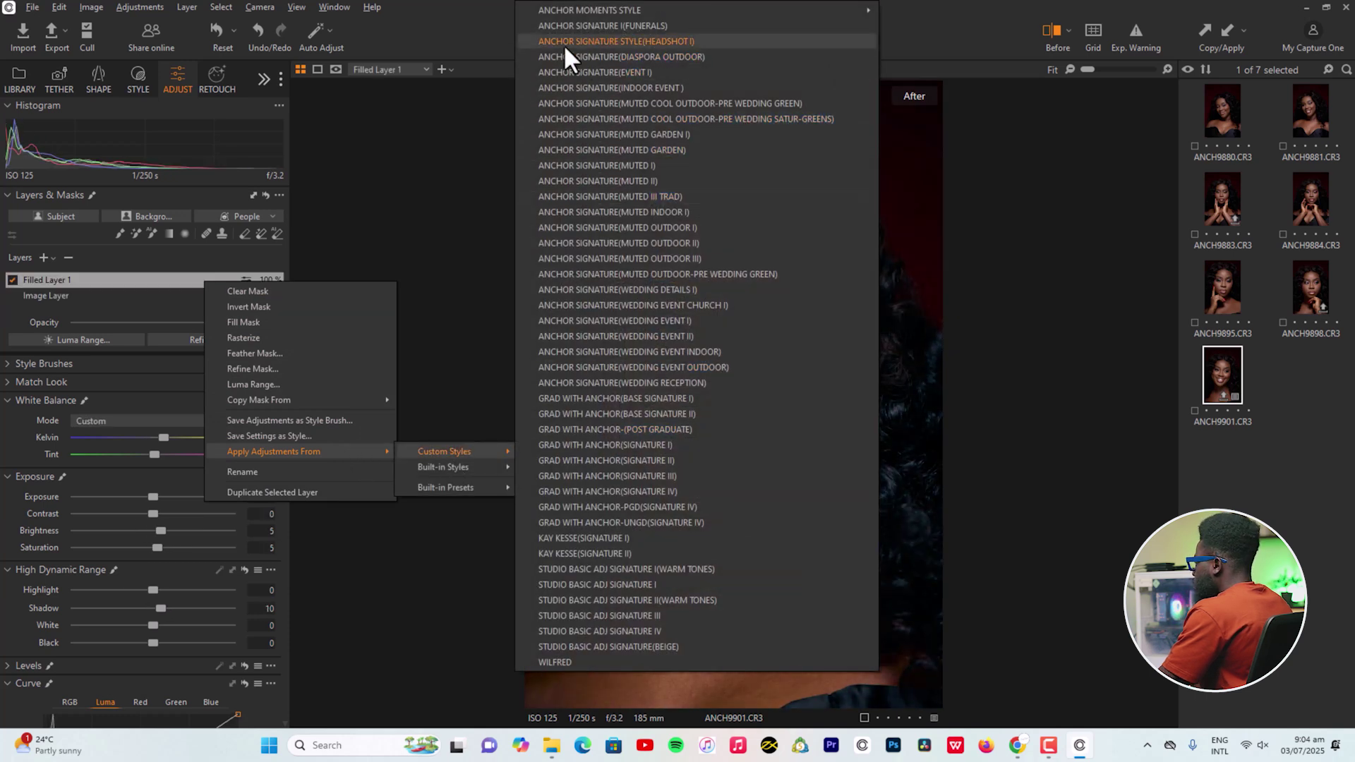
click(662, 41)
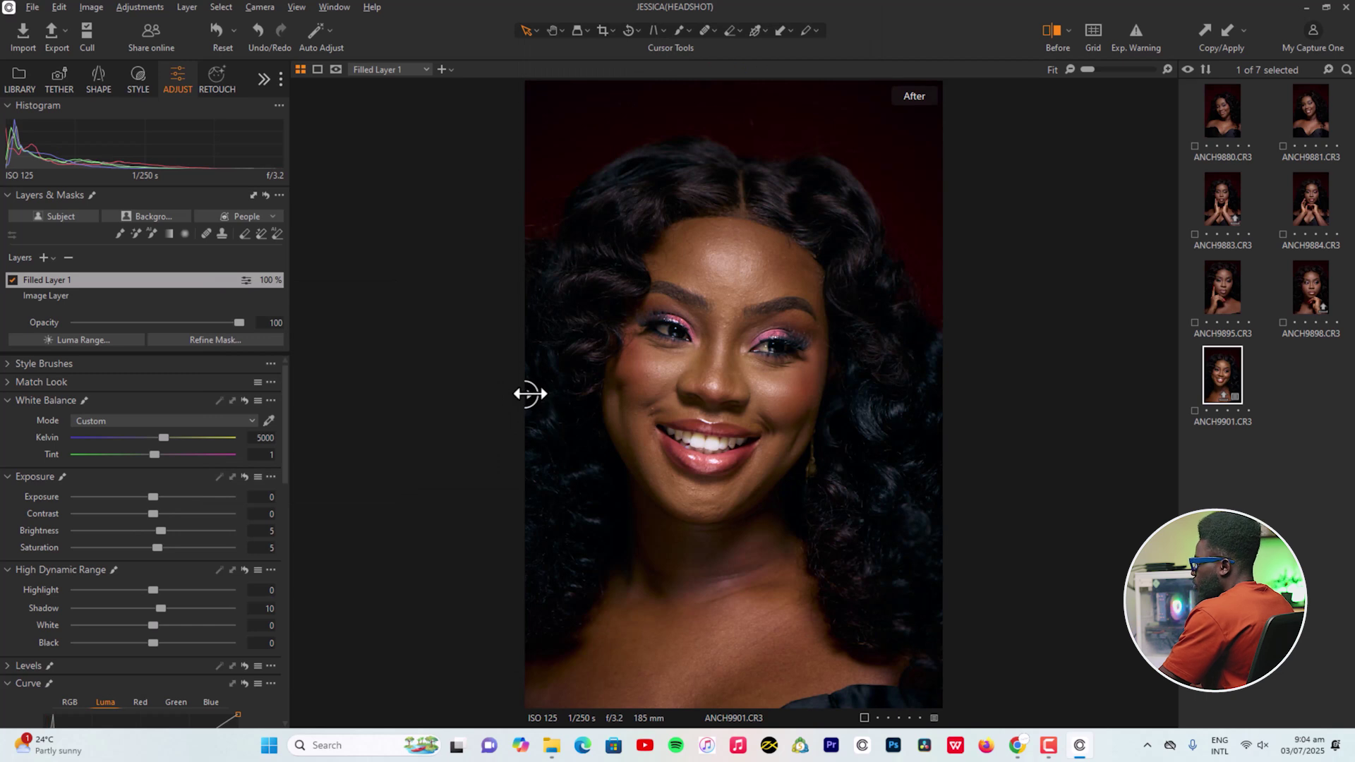
drag(530, 393, 1187, 374)
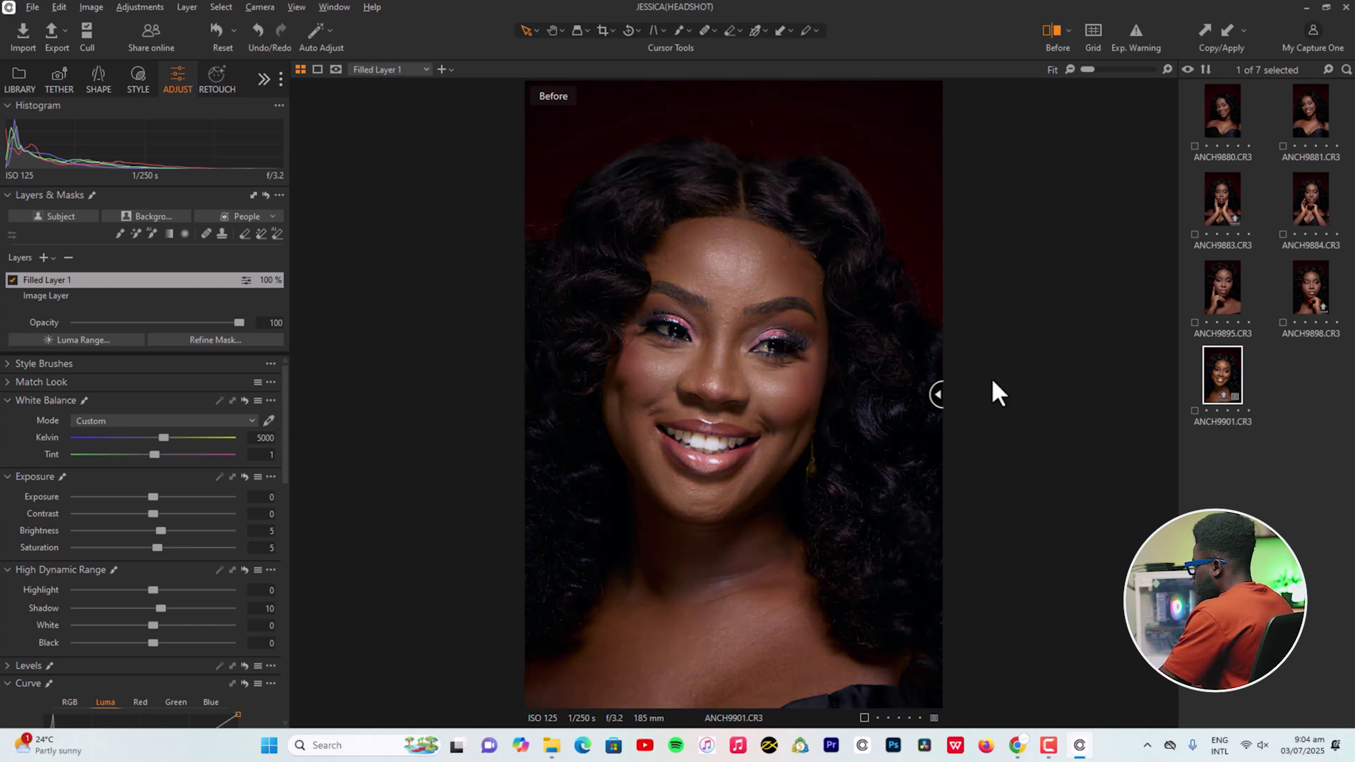
drag(991, 392, 427, 415)
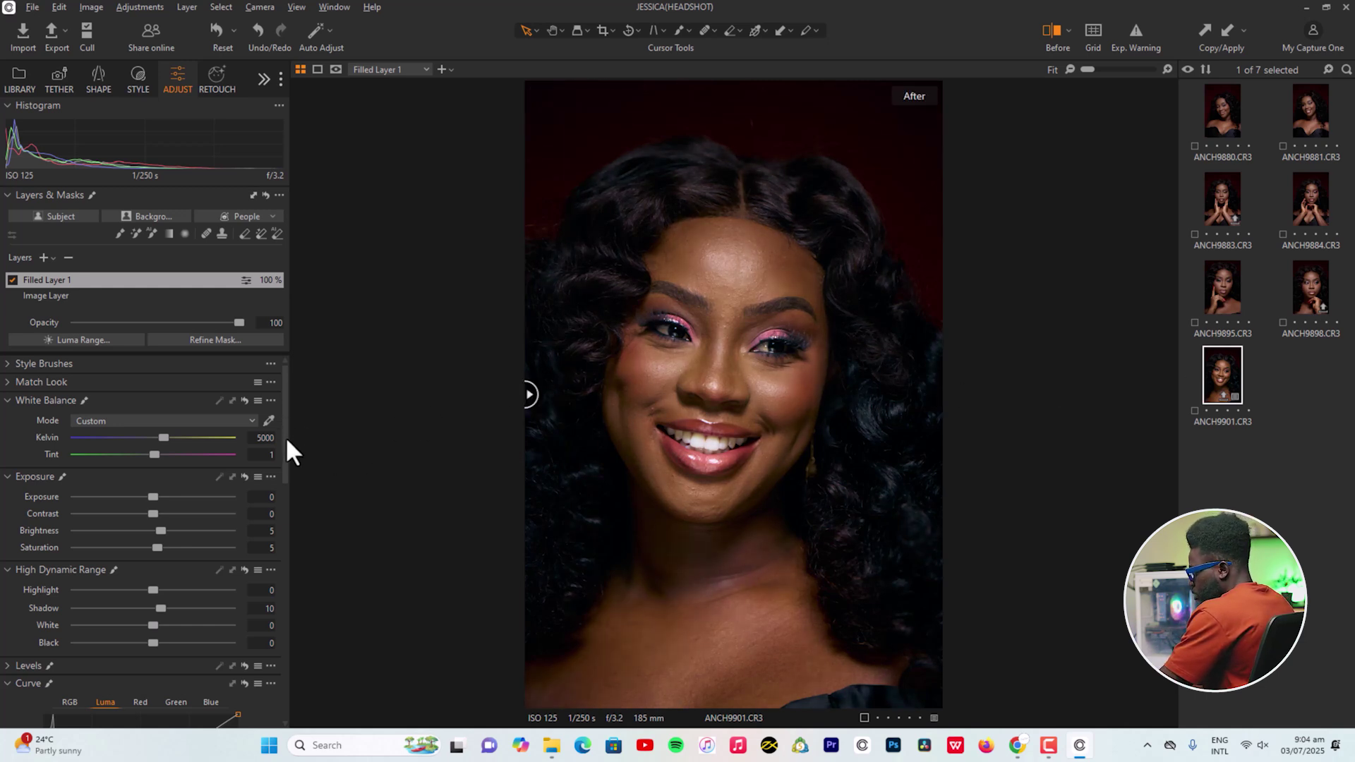
- Set the High Dynamic Range Shadow value to 20 on the filled layer
drag(283, 435, 282, 477)
click(265, 468)
text(20)
key(Return)
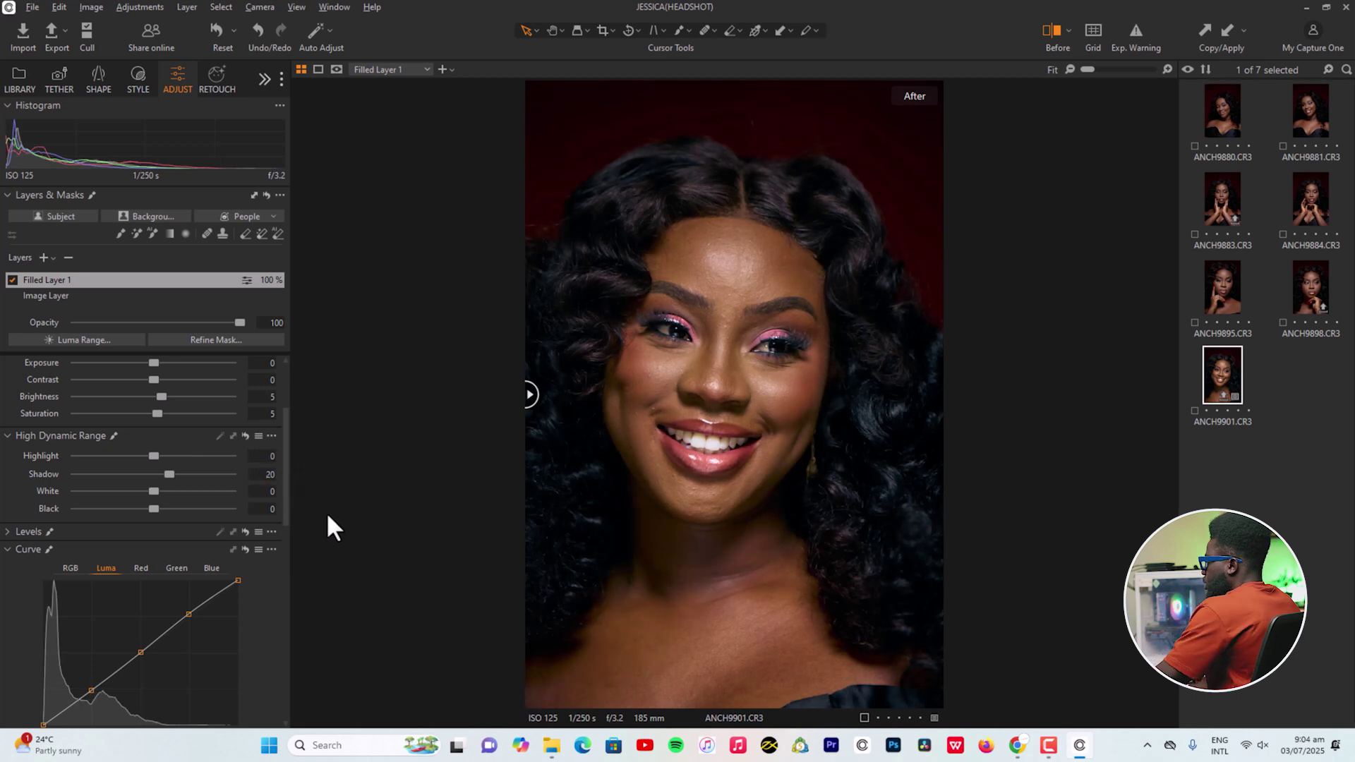
drag(286, 454, 279, 398)
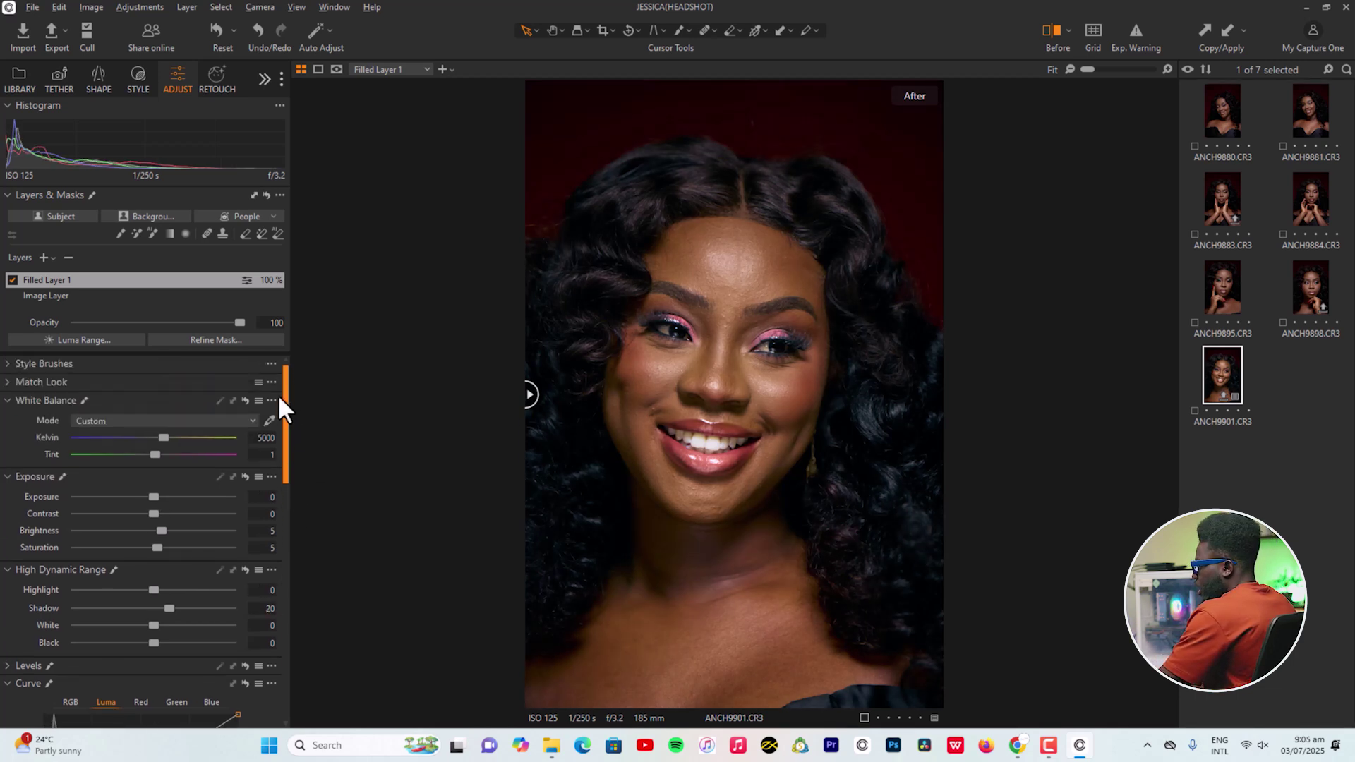
- Examine the skin on the face up close and open the Retouch Faces tool for it
mouse_move(529, 394)
mouse_down()
mouse_move(856, 393)
mouse_move(650, 367)
mouse_move(530, 388)
mouse_up()
drag(1087, 69, 1101, 69)
drag(666, 311, 732, 424)
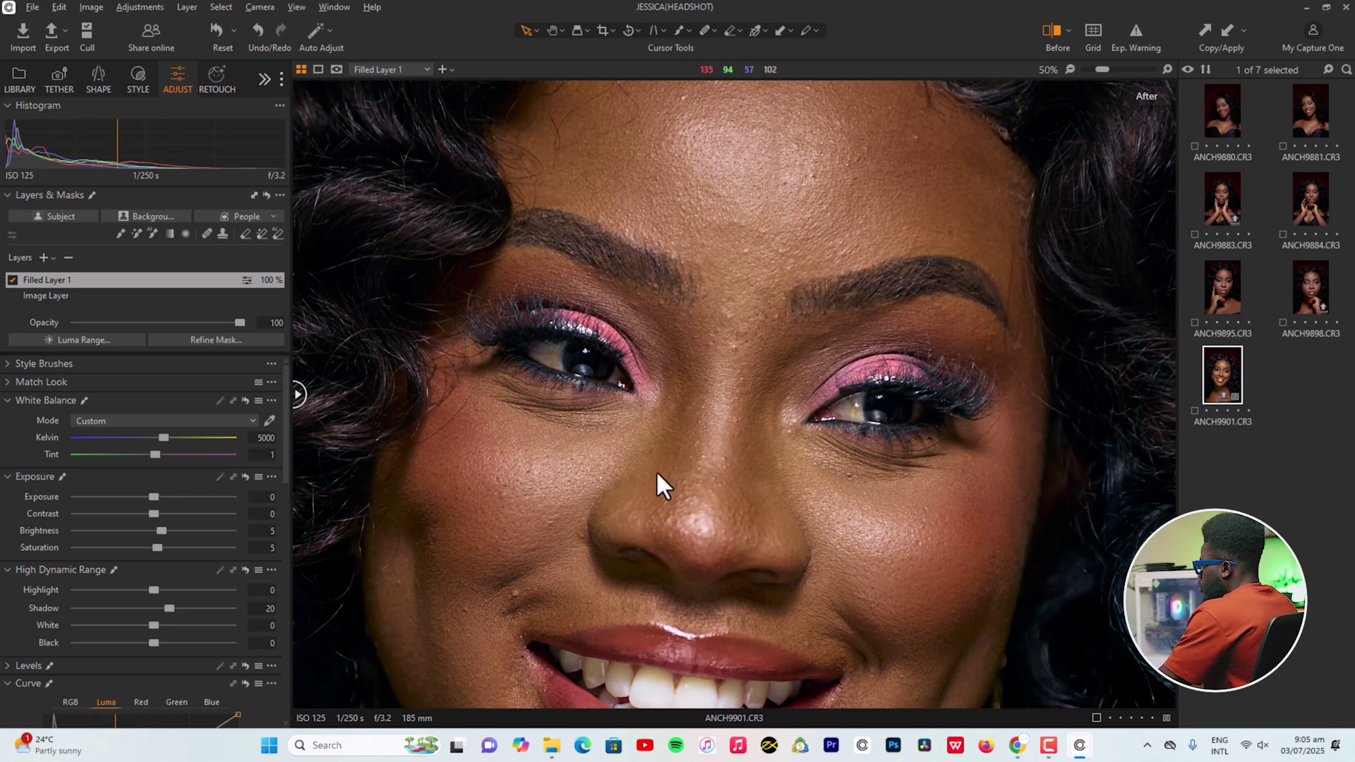
drag(750, 493, 778, 341)
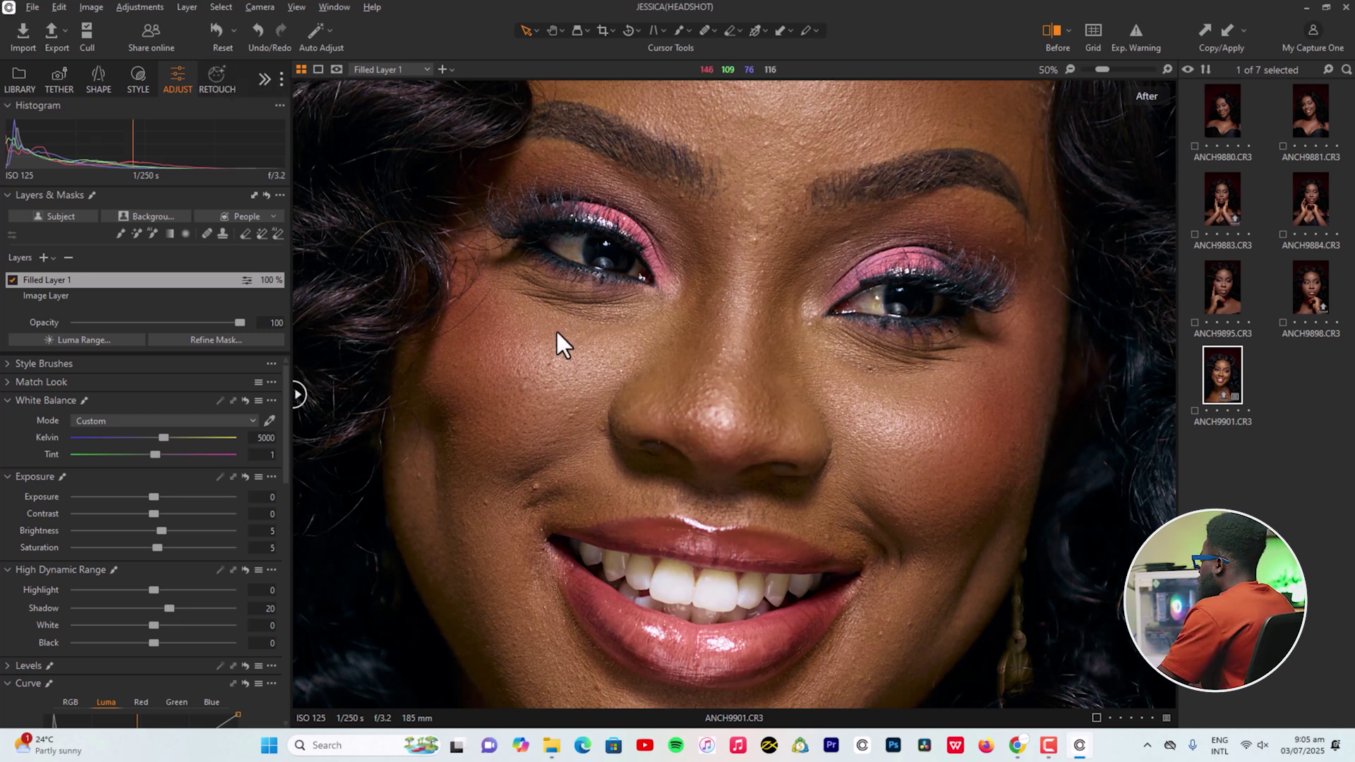
click(217, 80)
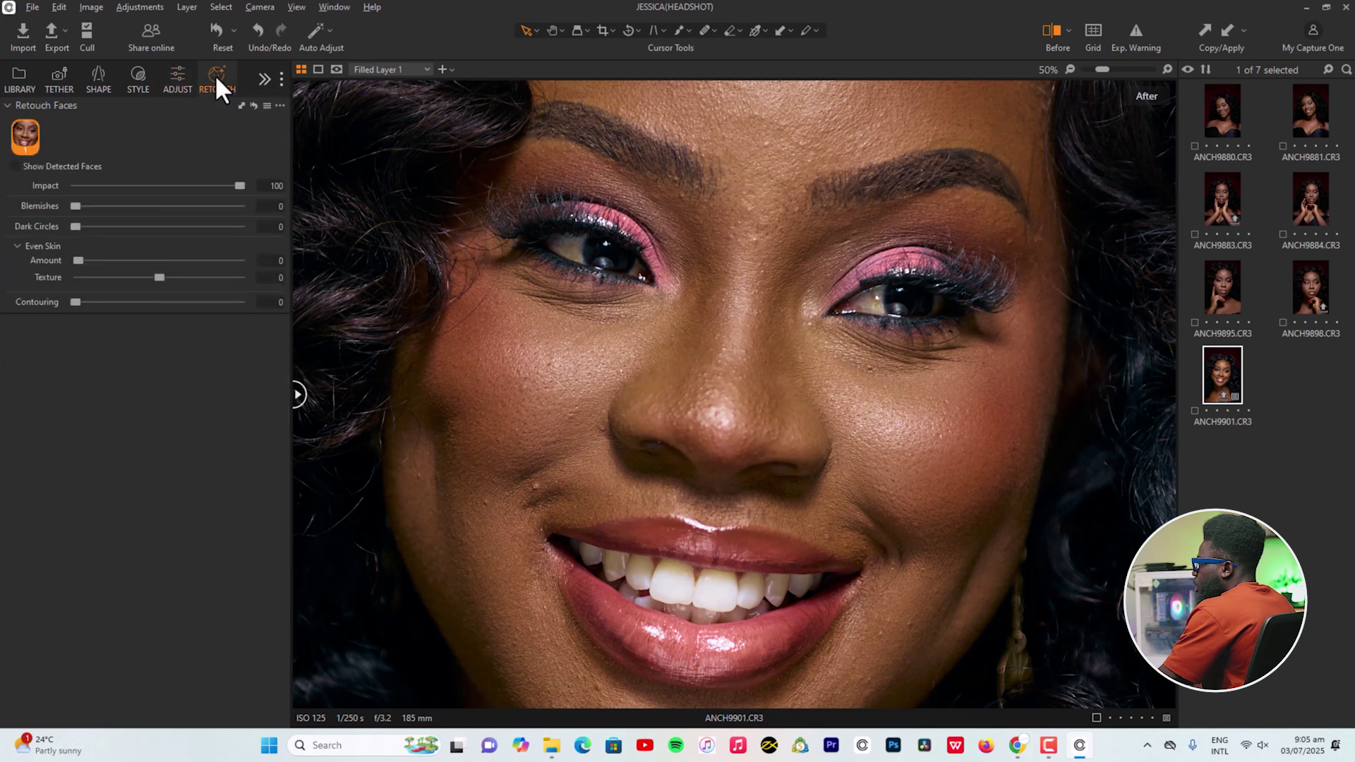
click(7, 106)
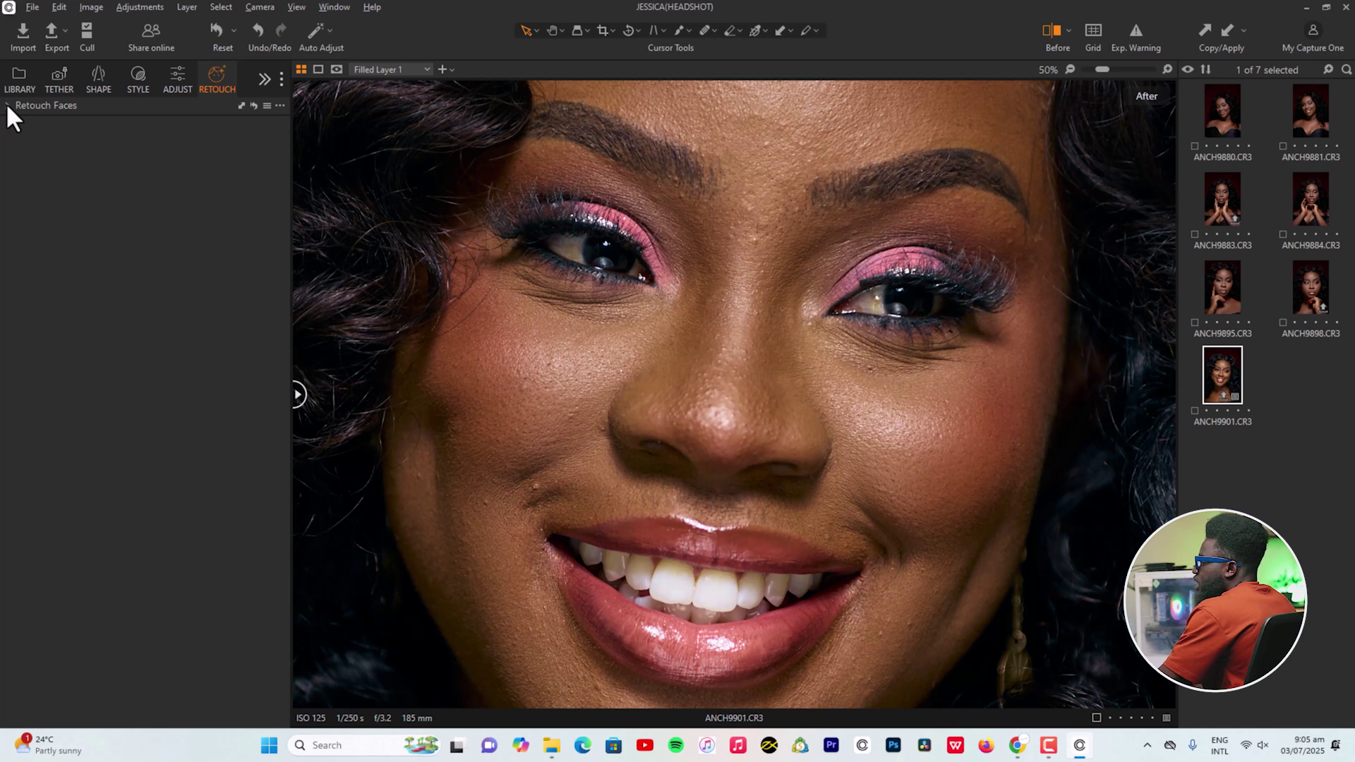
click(7, 105)
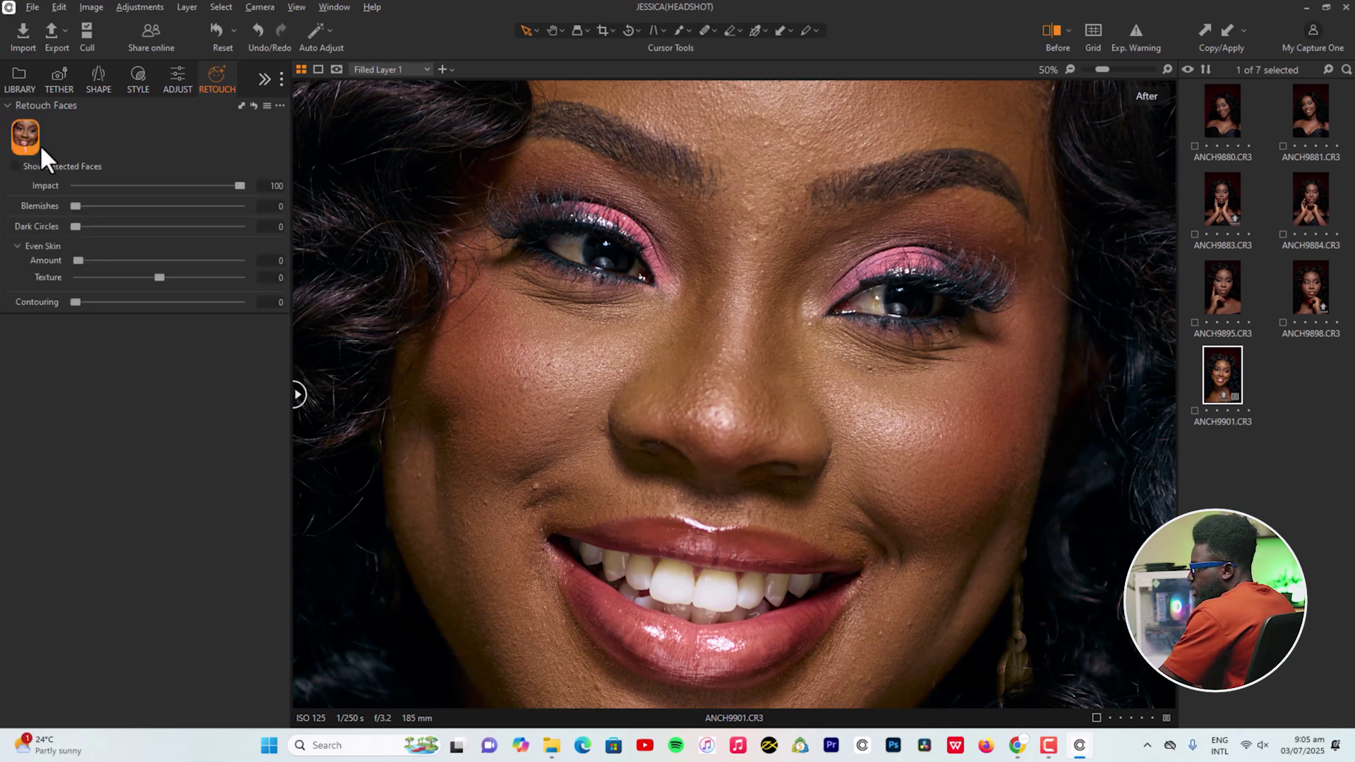
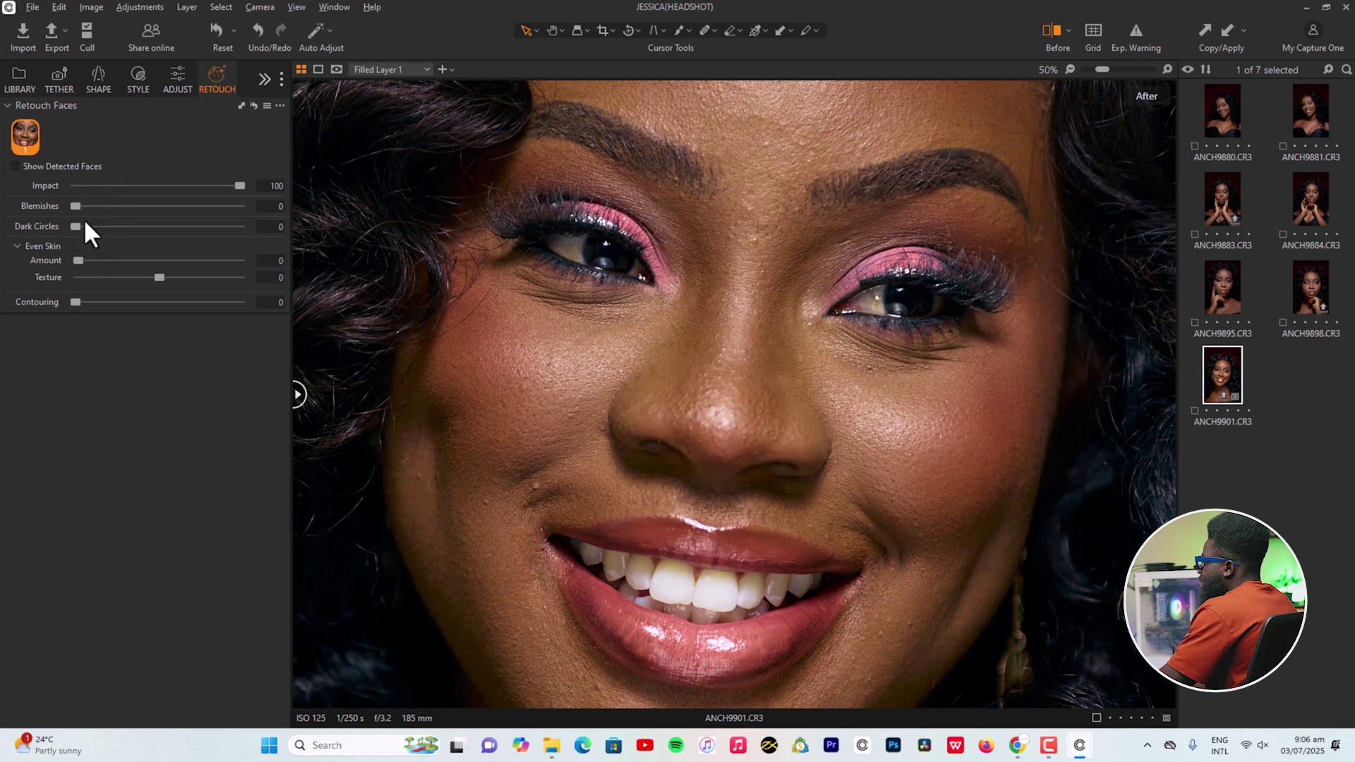
- Switch the detected-faces frame on and off to check which face is detected, leaving it displayed
click(14, 167)
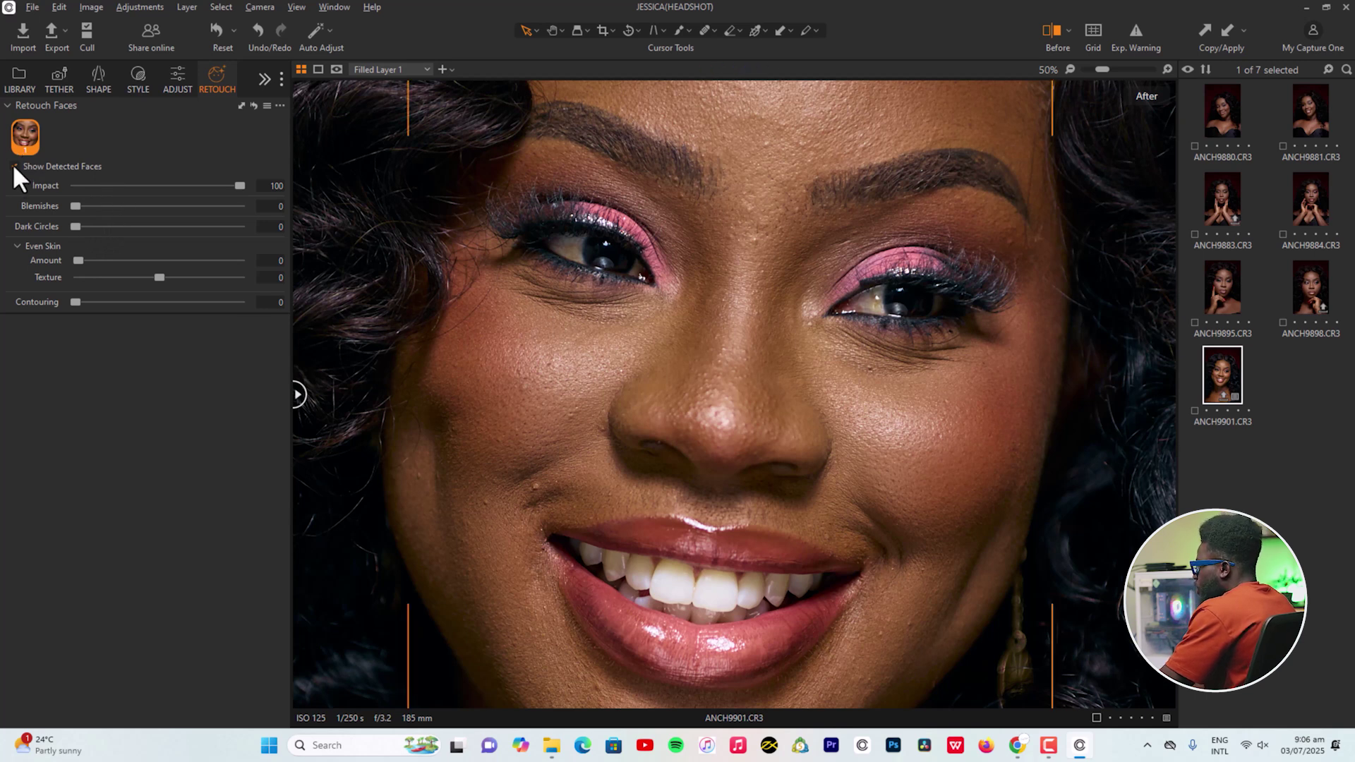
drag(1100, 69, 1090, 69)
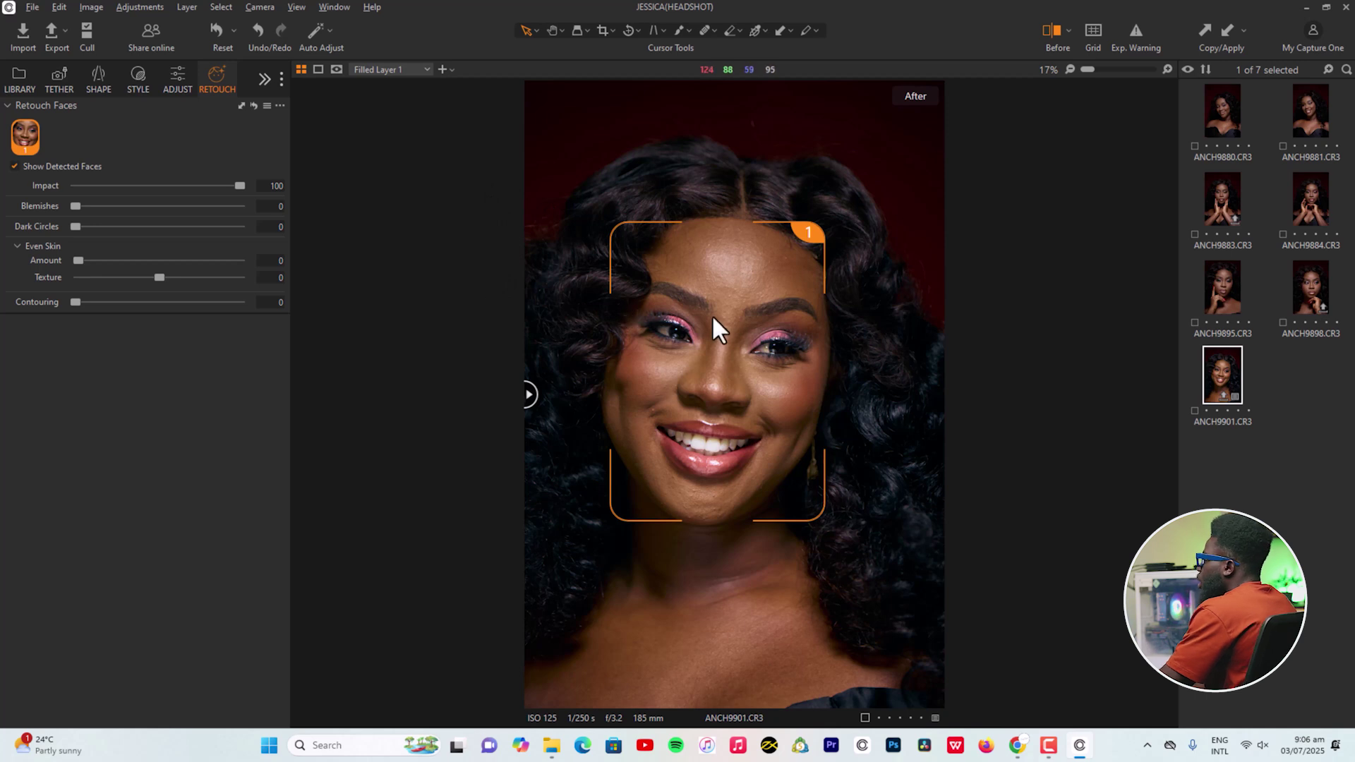
click(15, 166)
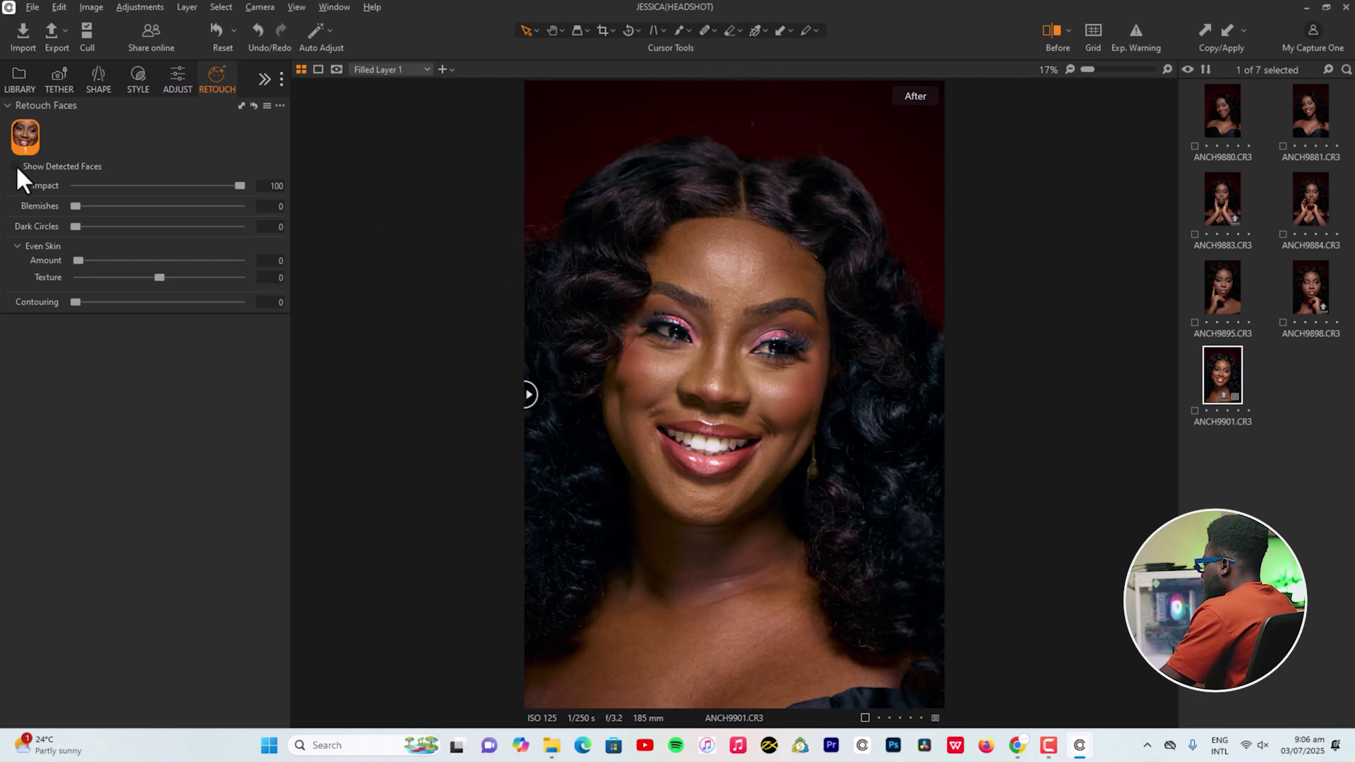
click(15, 166)
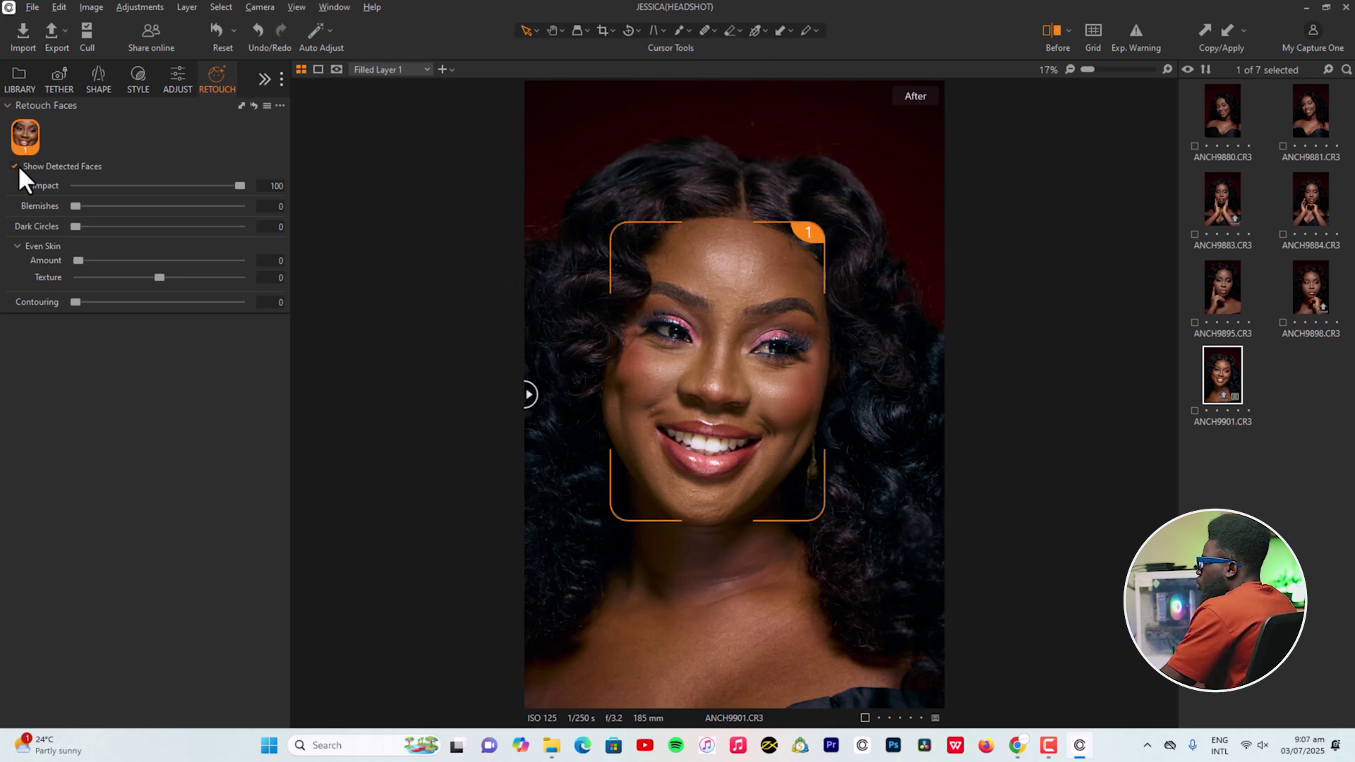
click(15, 167)
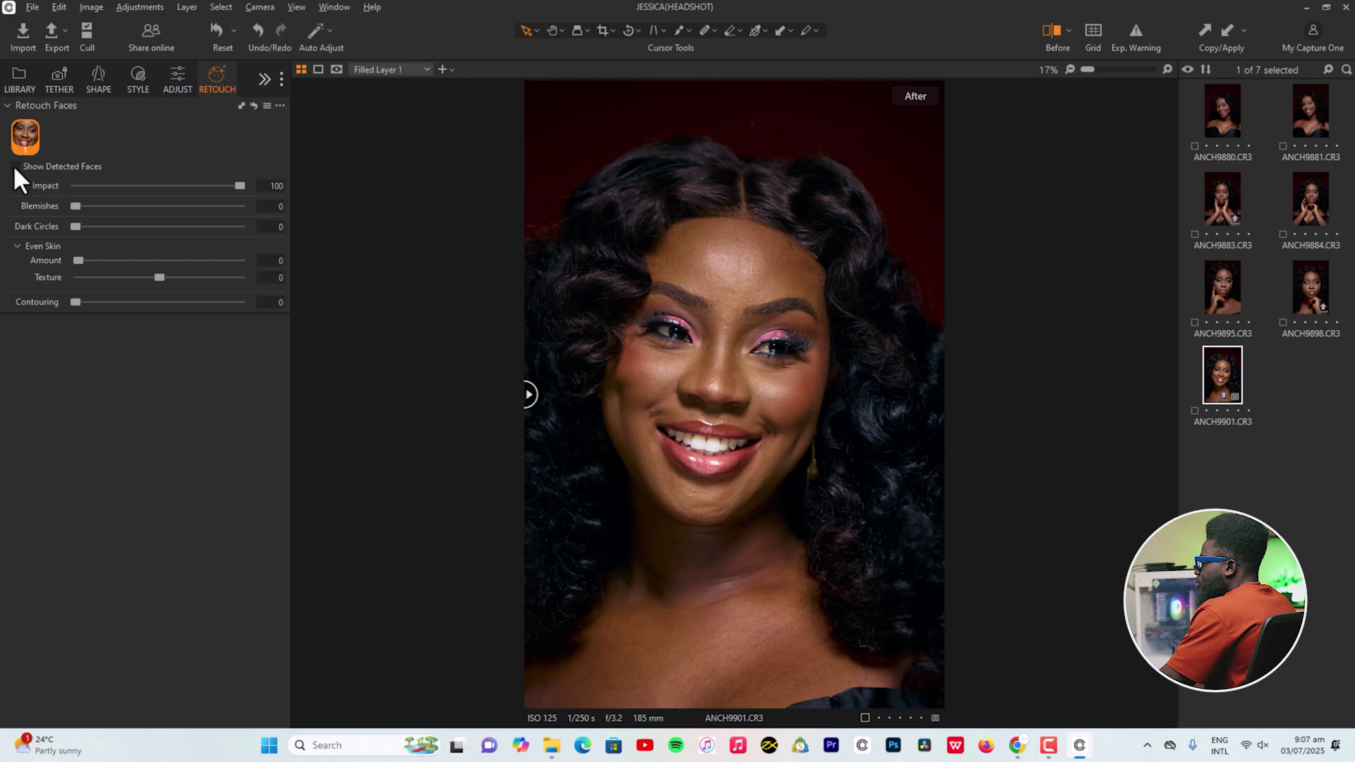
click(15, 167)
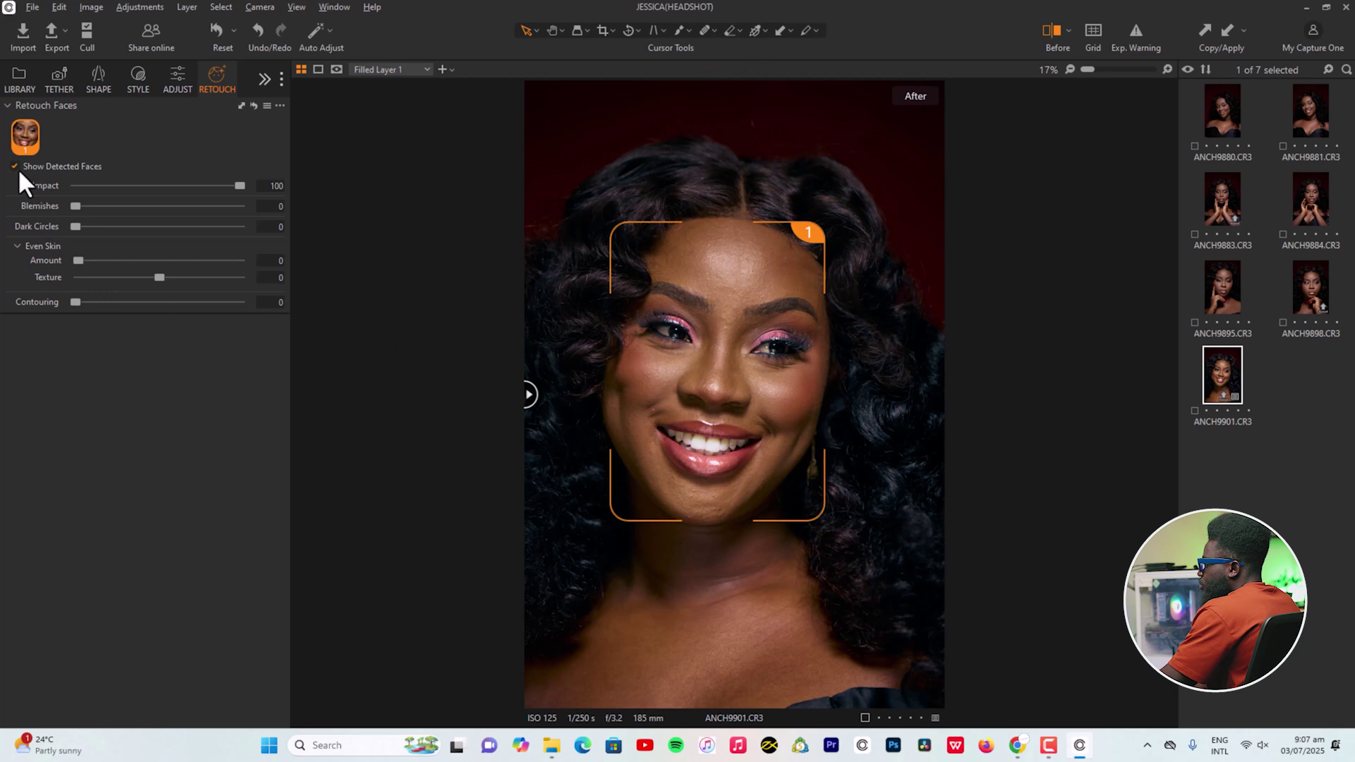
- Set Blemishes to 100 for the detected face and hide the detected-faces frame to check the skin
click(76, 205)
drag(243, 206, 295, 202)
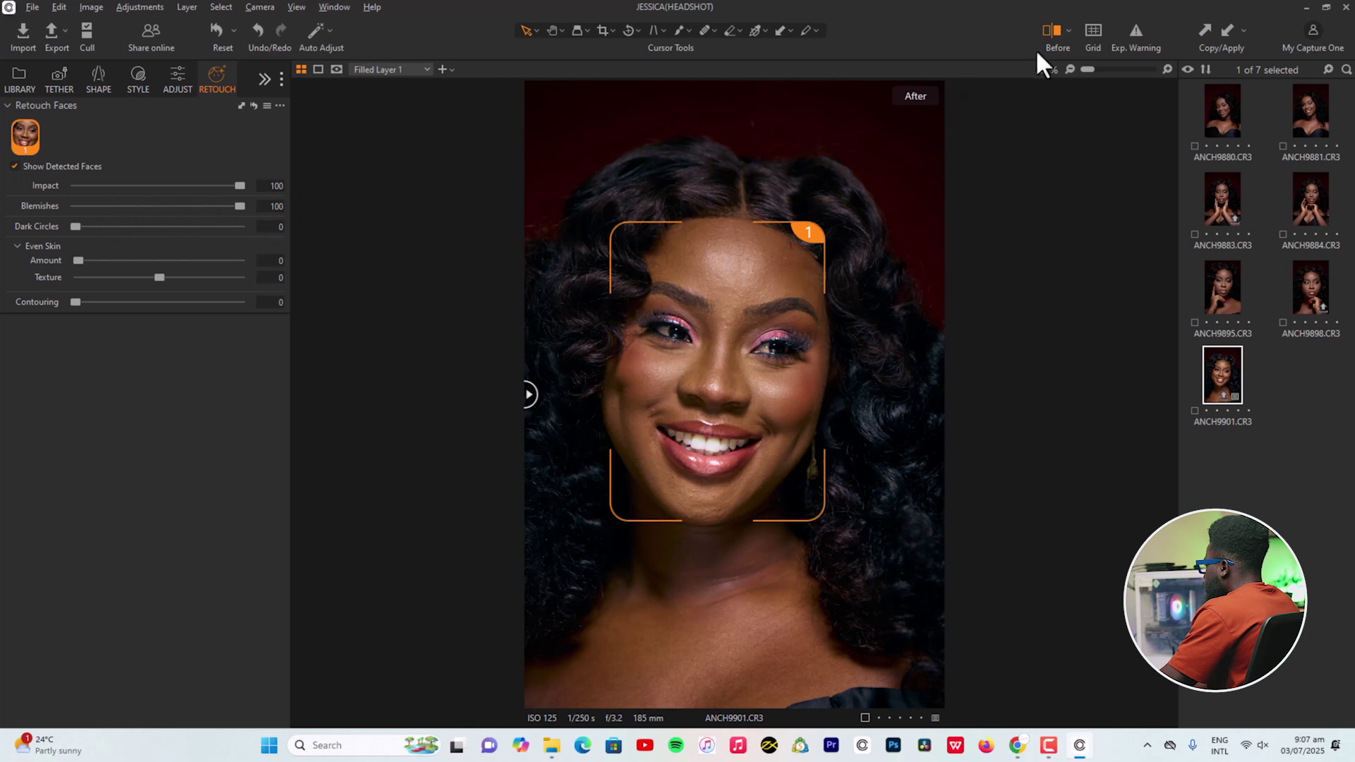
drag(1092, 67, 1101, 68)
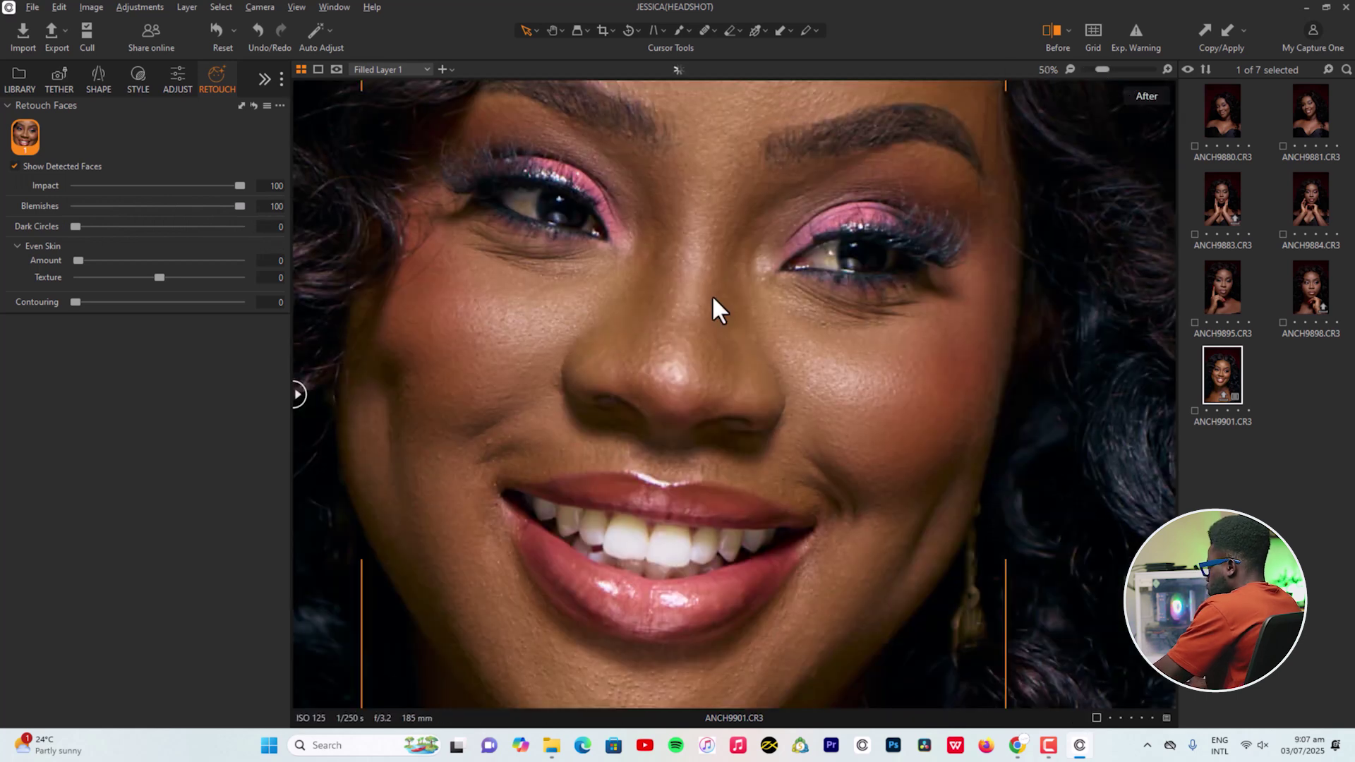
drag(677, 285, 720, 424)
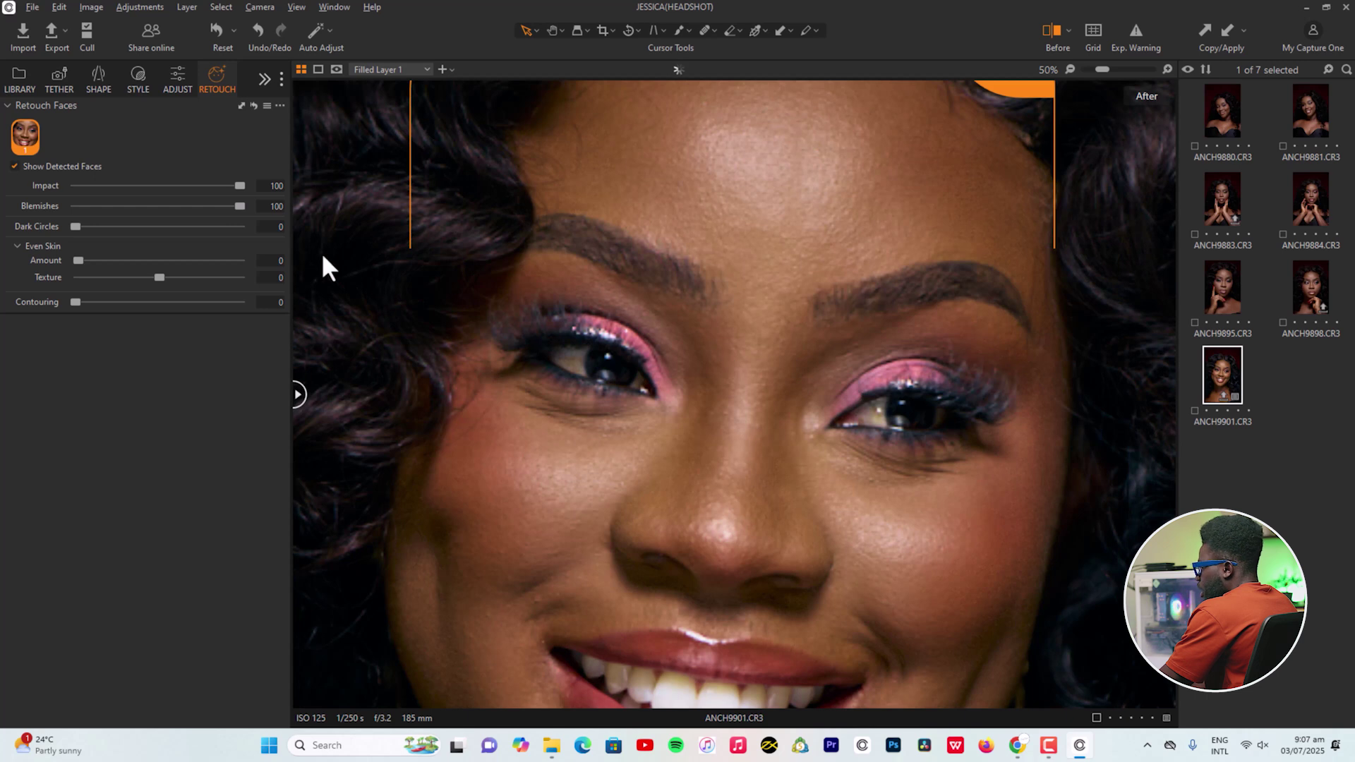
click(14, 166)
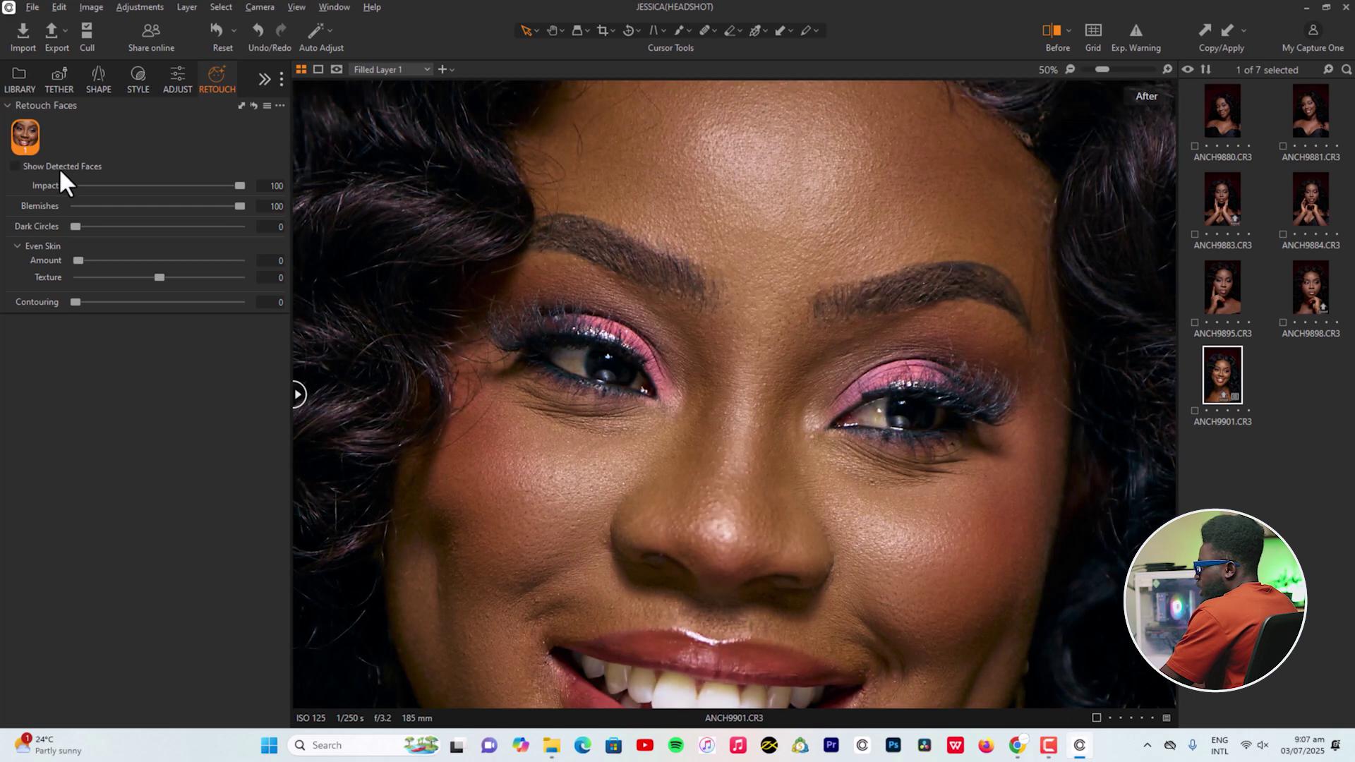
- Reset the Retouch Faces adjustments on the portrait
click(254, 105)
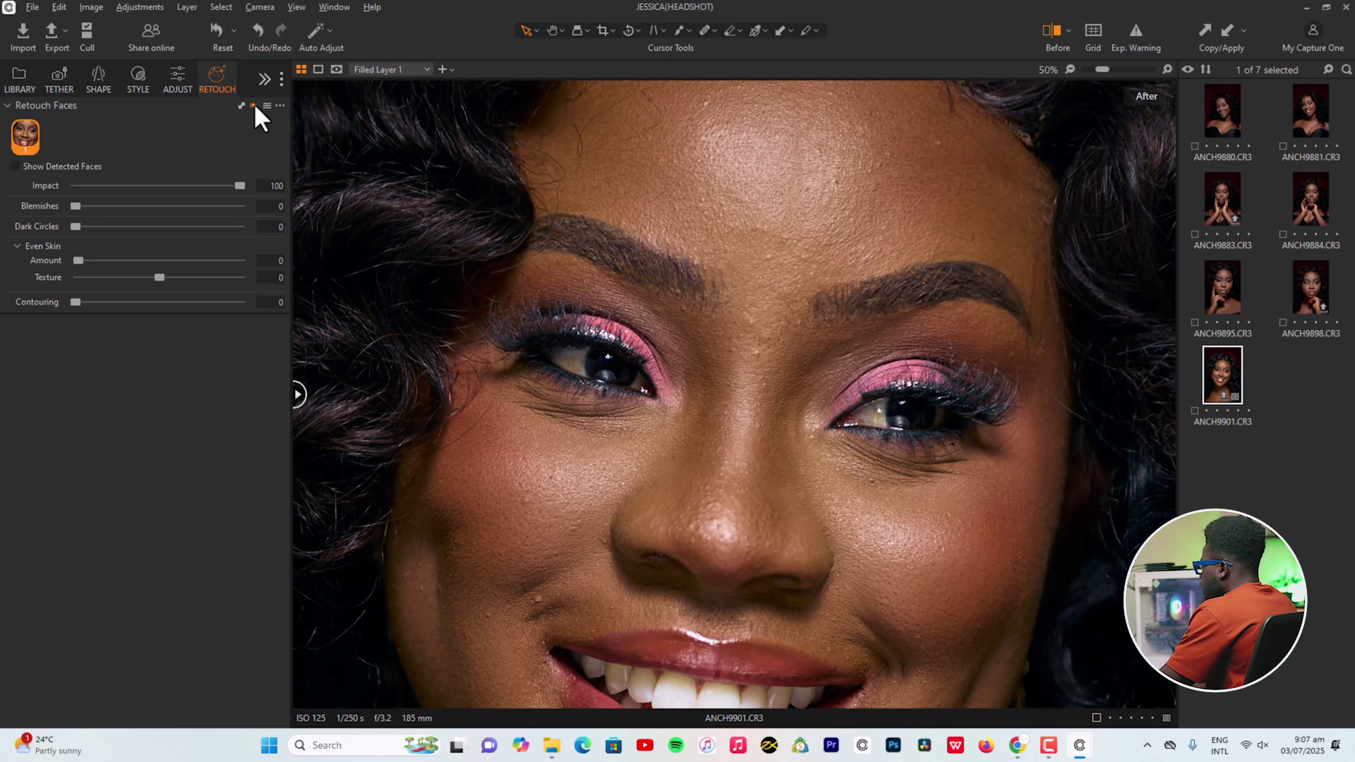
- Undo the Retouch Faces reset and examine the retouched skin from the forehead down to the chin
key(ctrl+z)
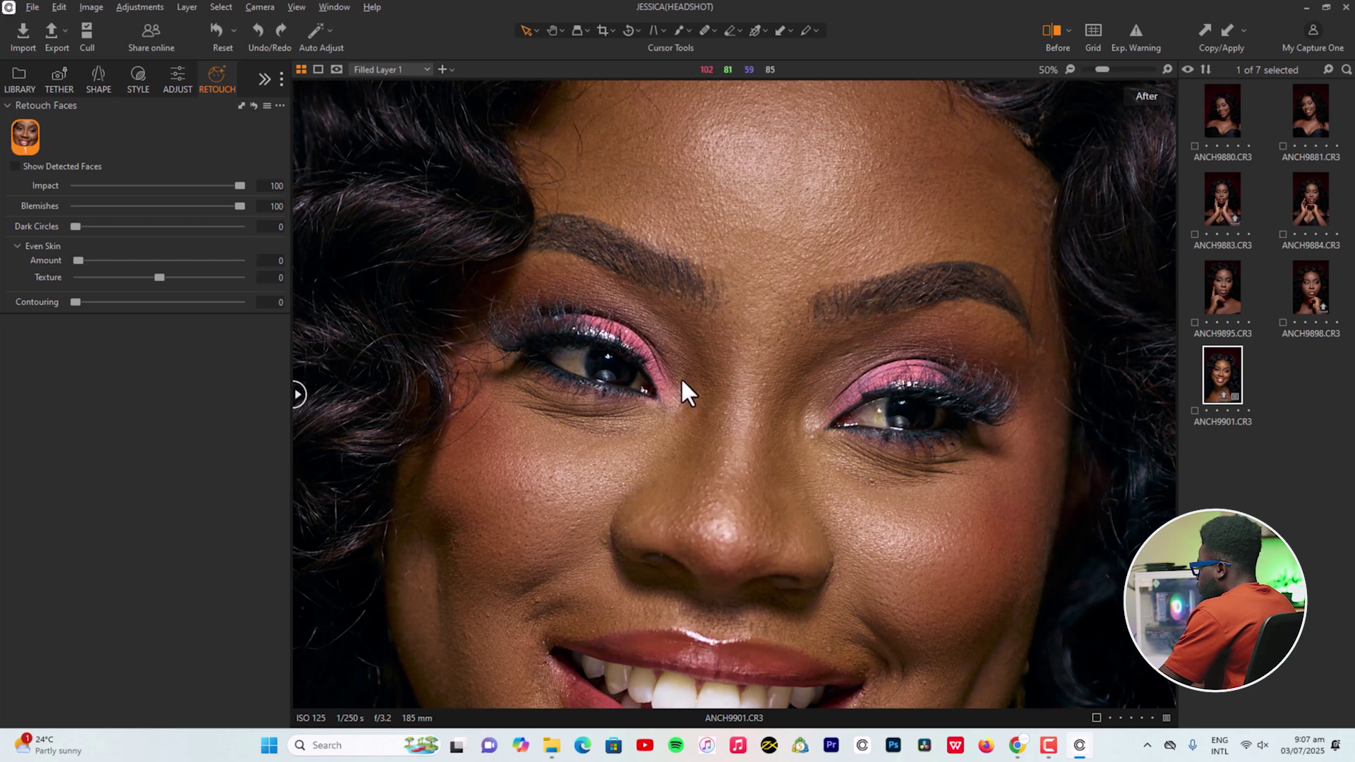
drag(703, 439, 696, 200)
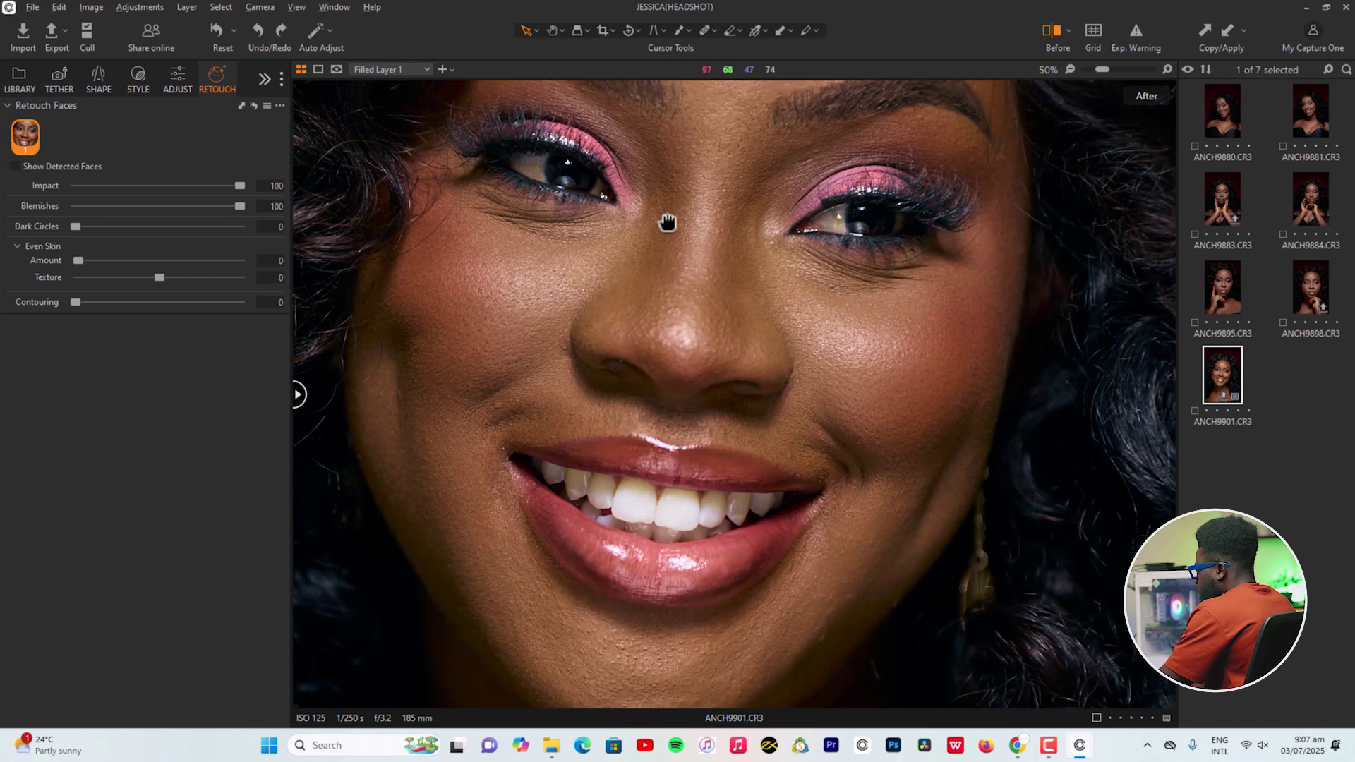
drag(490, 442, 619, 362)
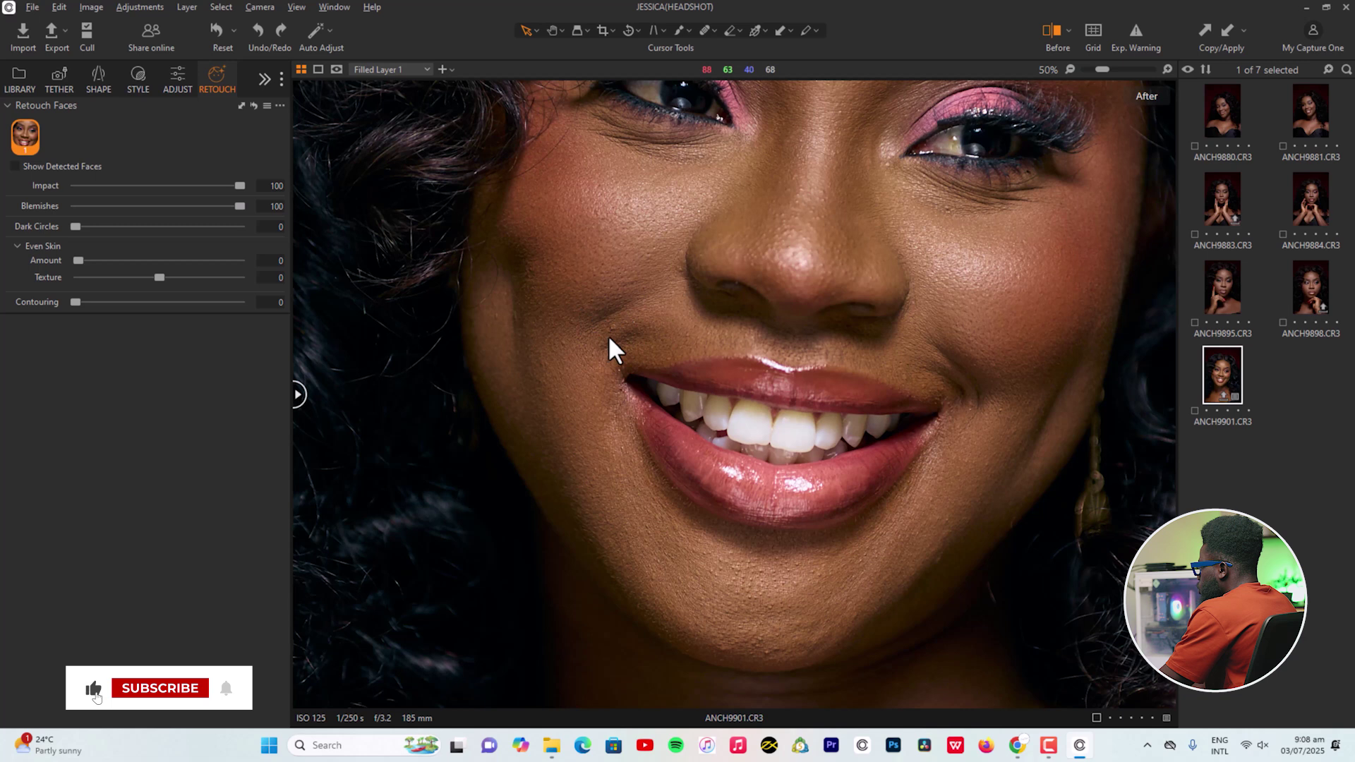
mouse_move(663, 390)
mouse_down()
mouse_move(649, 332)
mouse_move(667, 370)
mouse_up()
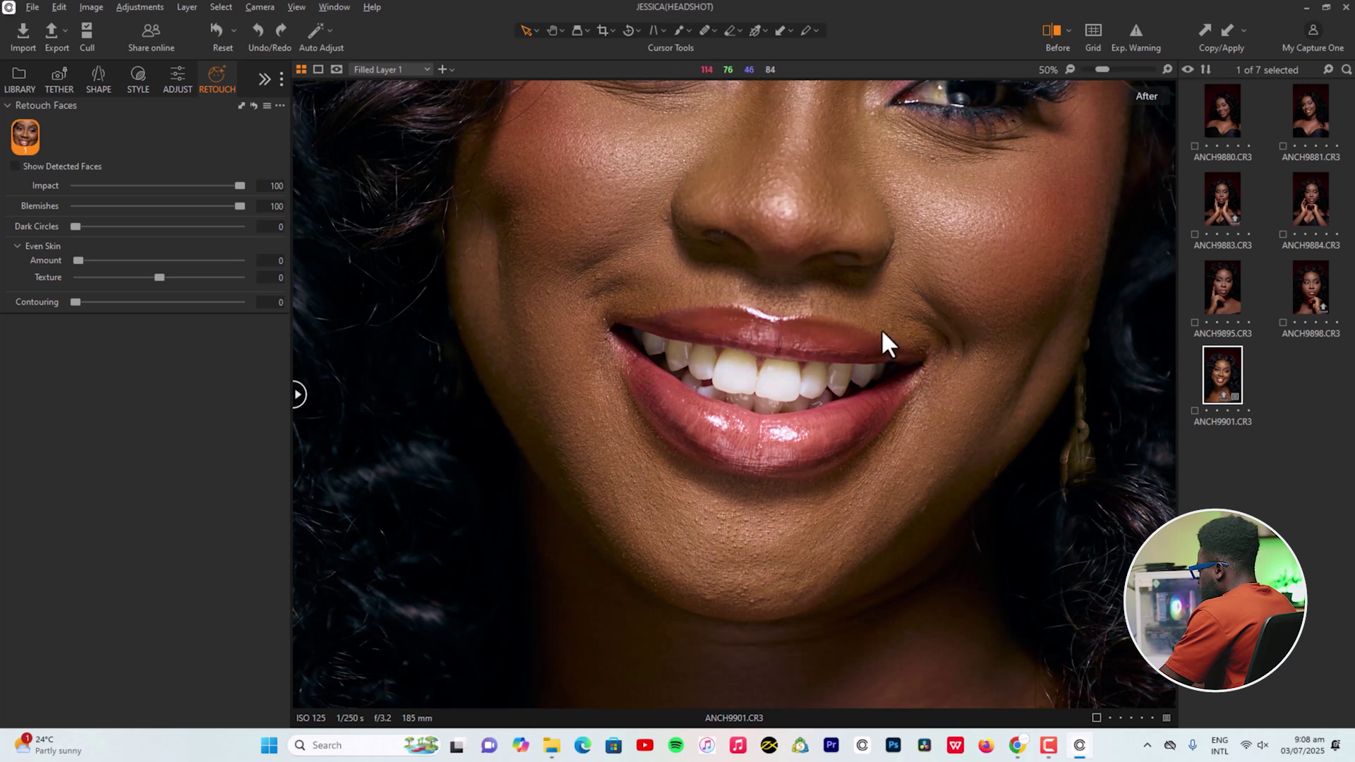
drag(868, 432, 710, 602)
drag(626, 362, 714, 529)
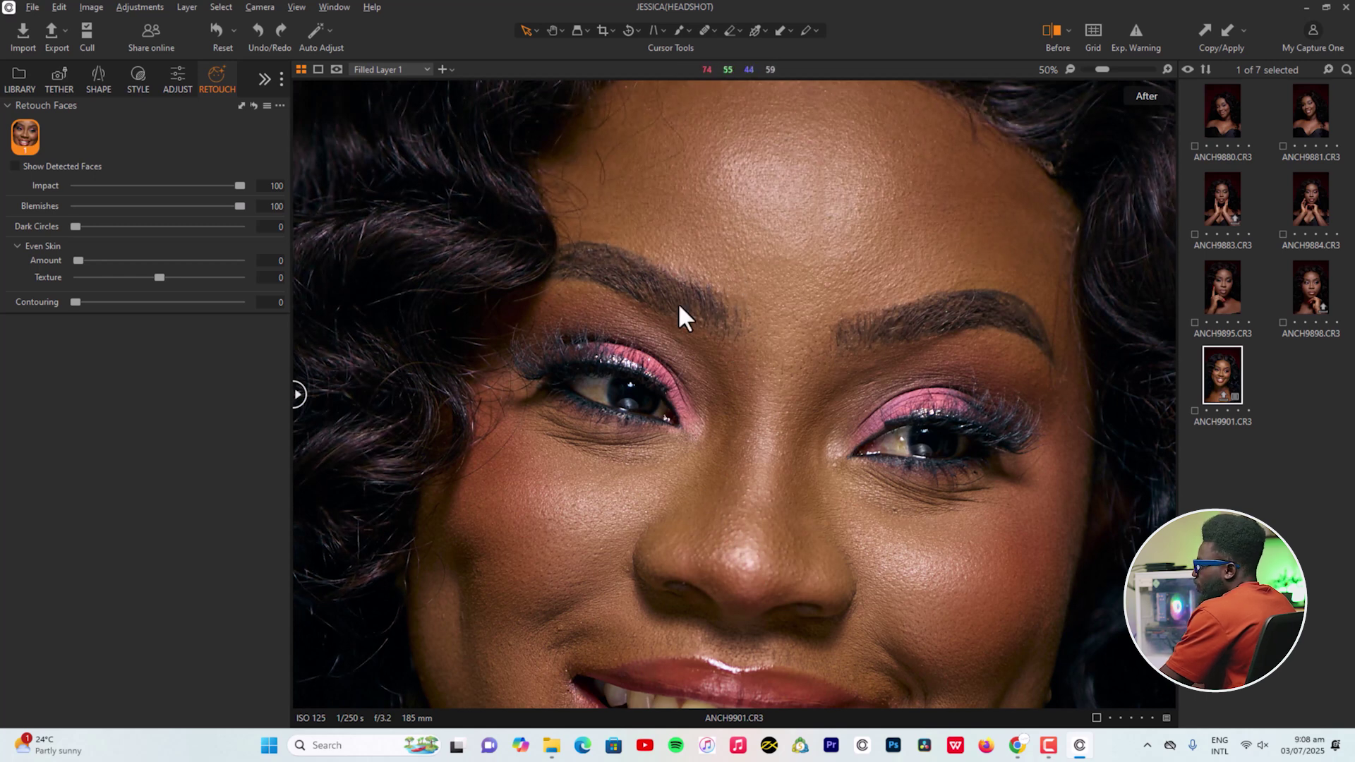
drag(572, 351, 590, 172)
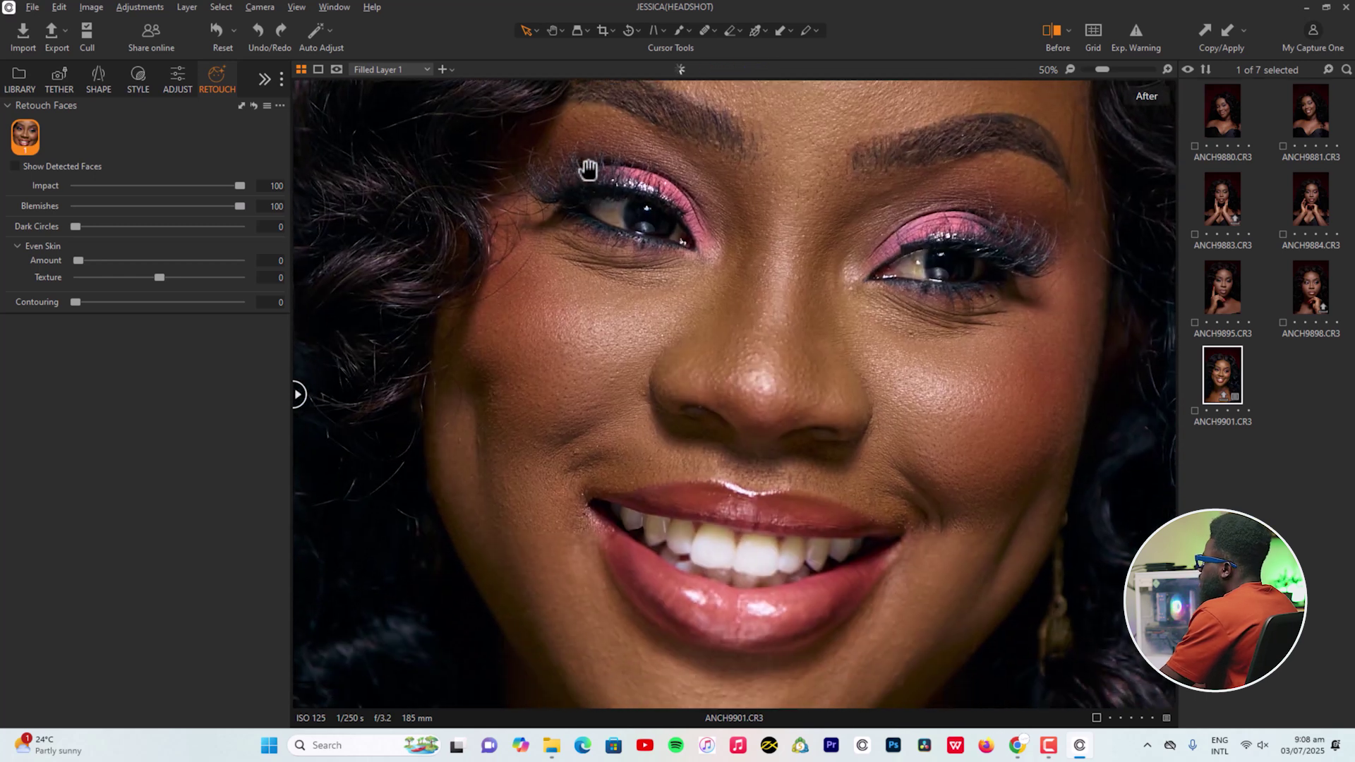
click(713, 27)
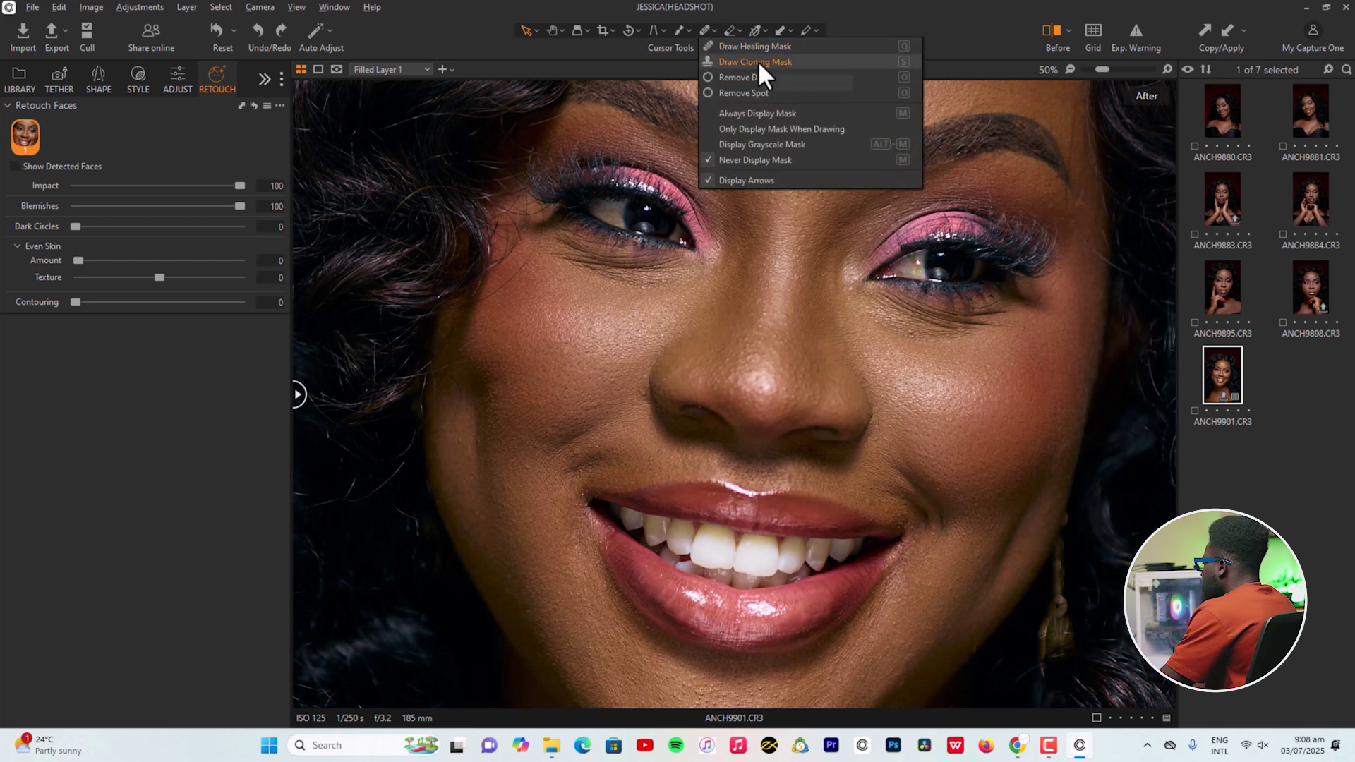
click(747, 62)
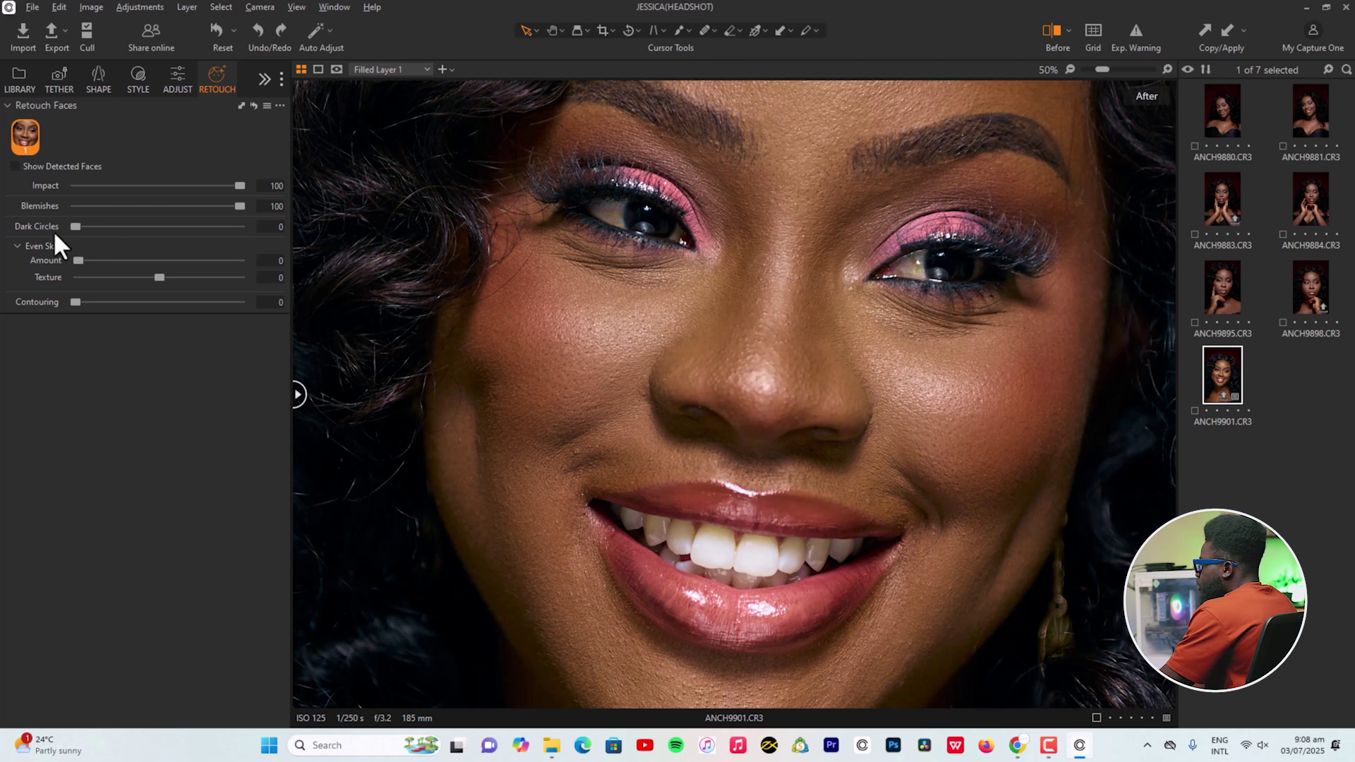
- Set Dark Circles to 100 for the detected face, comparing the under-eye areas with and without the correction
drag(768, 242, 656, 242)
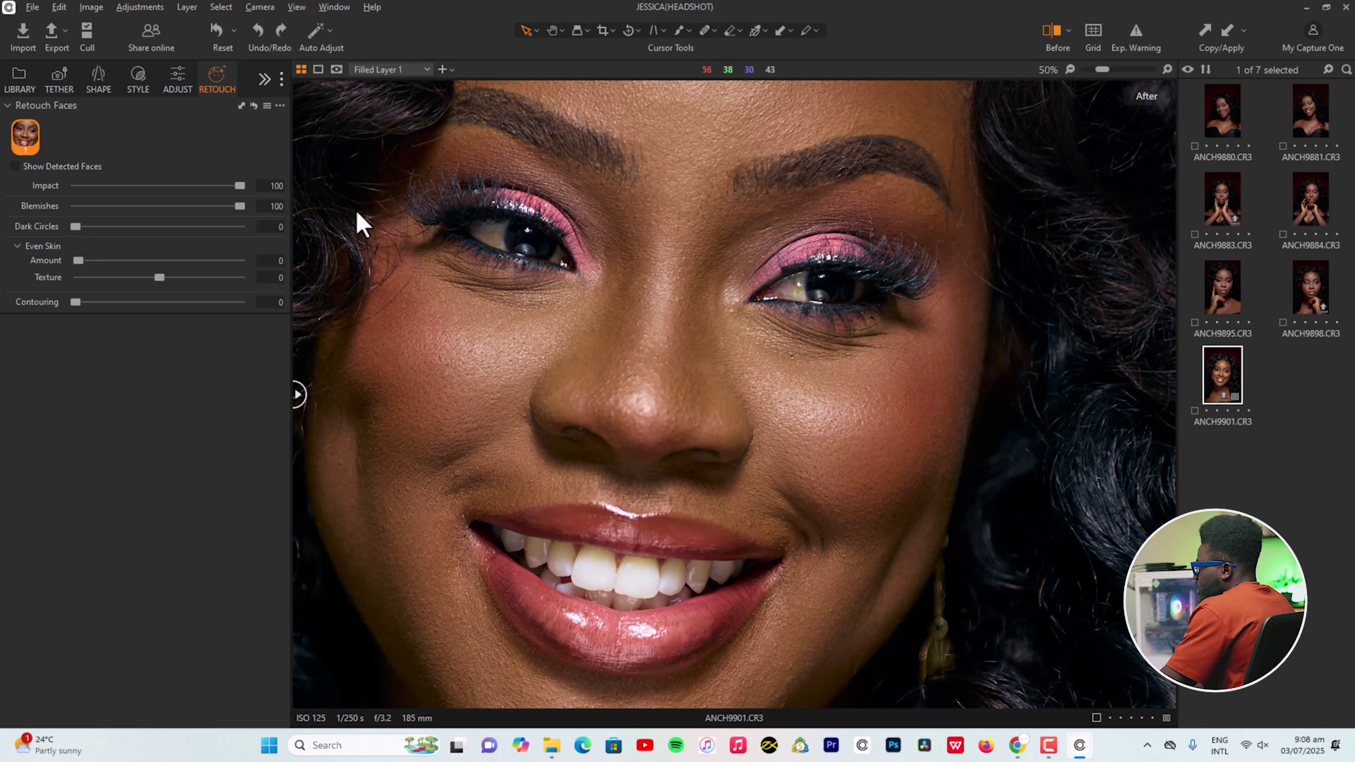
drag(76, 226, 336, 235)
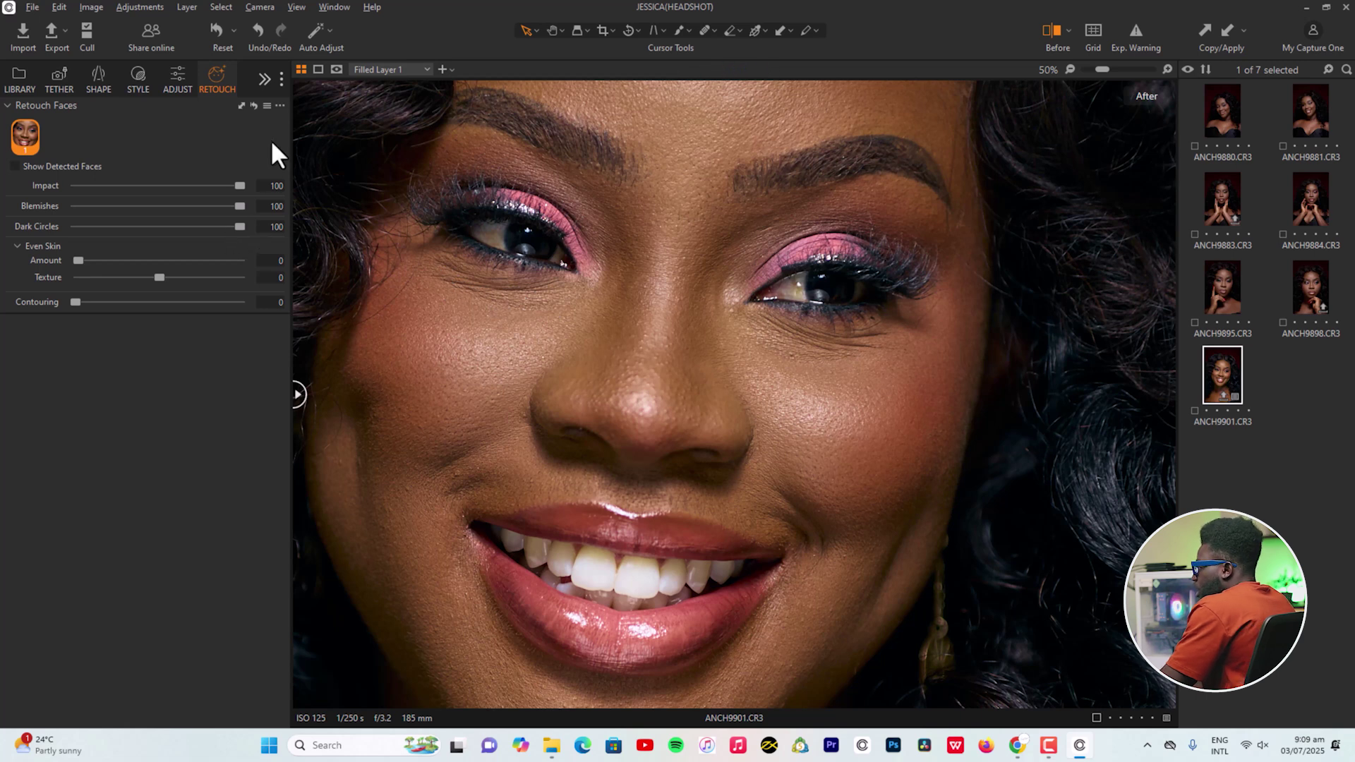
click(254, 106)
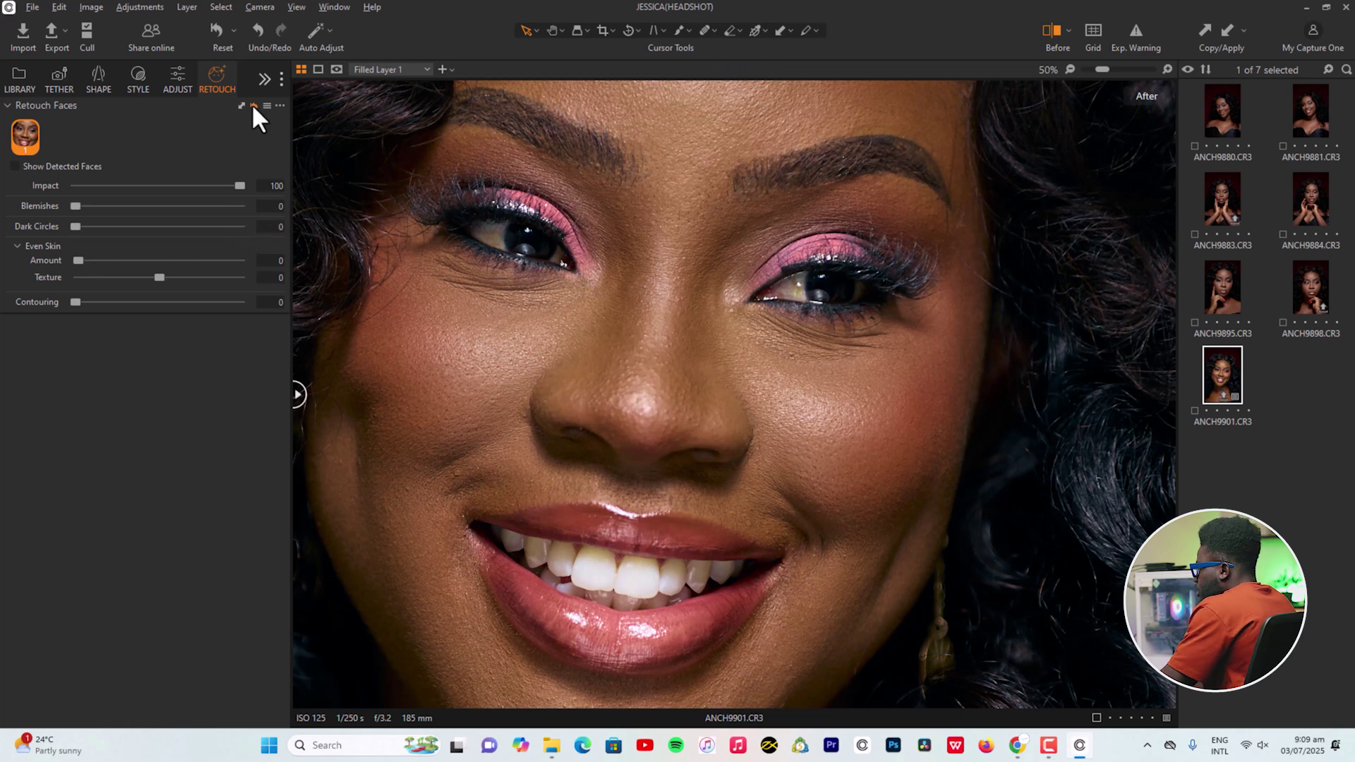
key(ctrl+z)
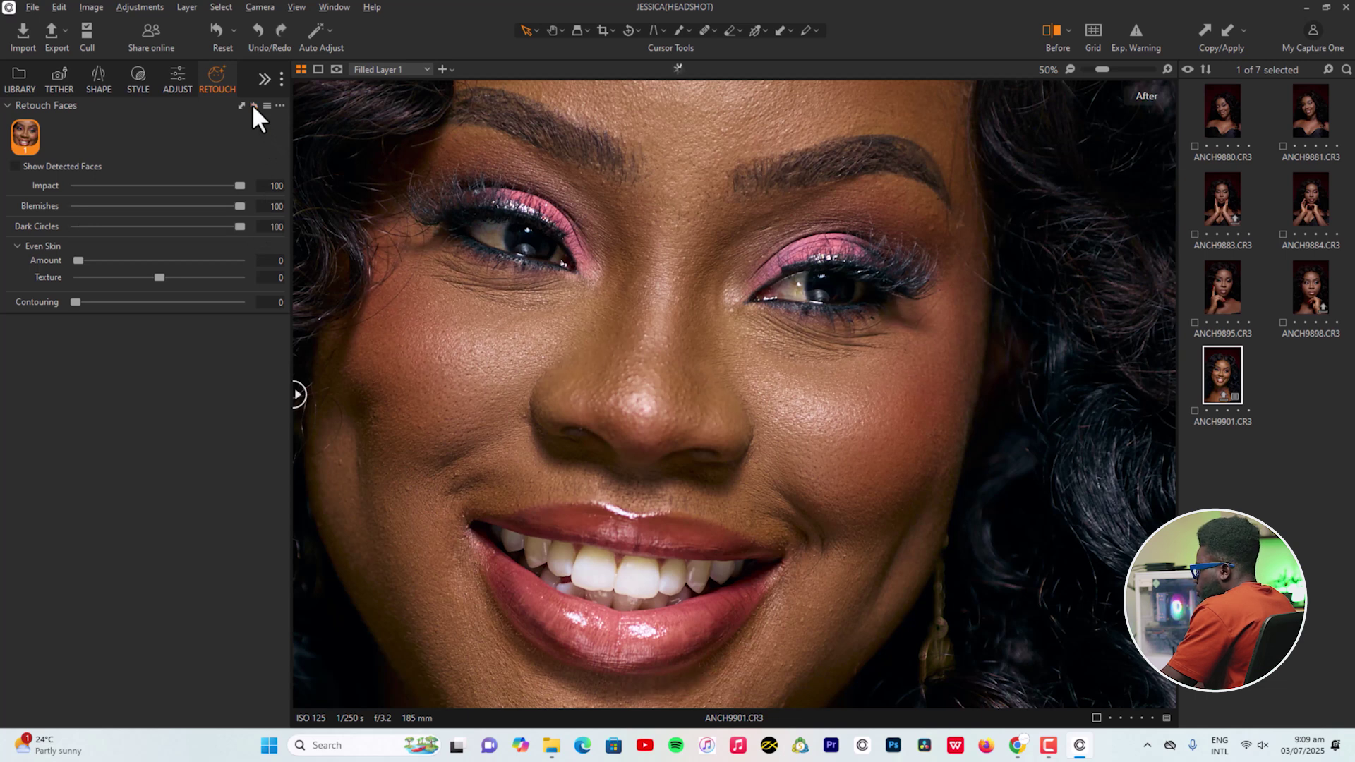
double_click(238, 227)
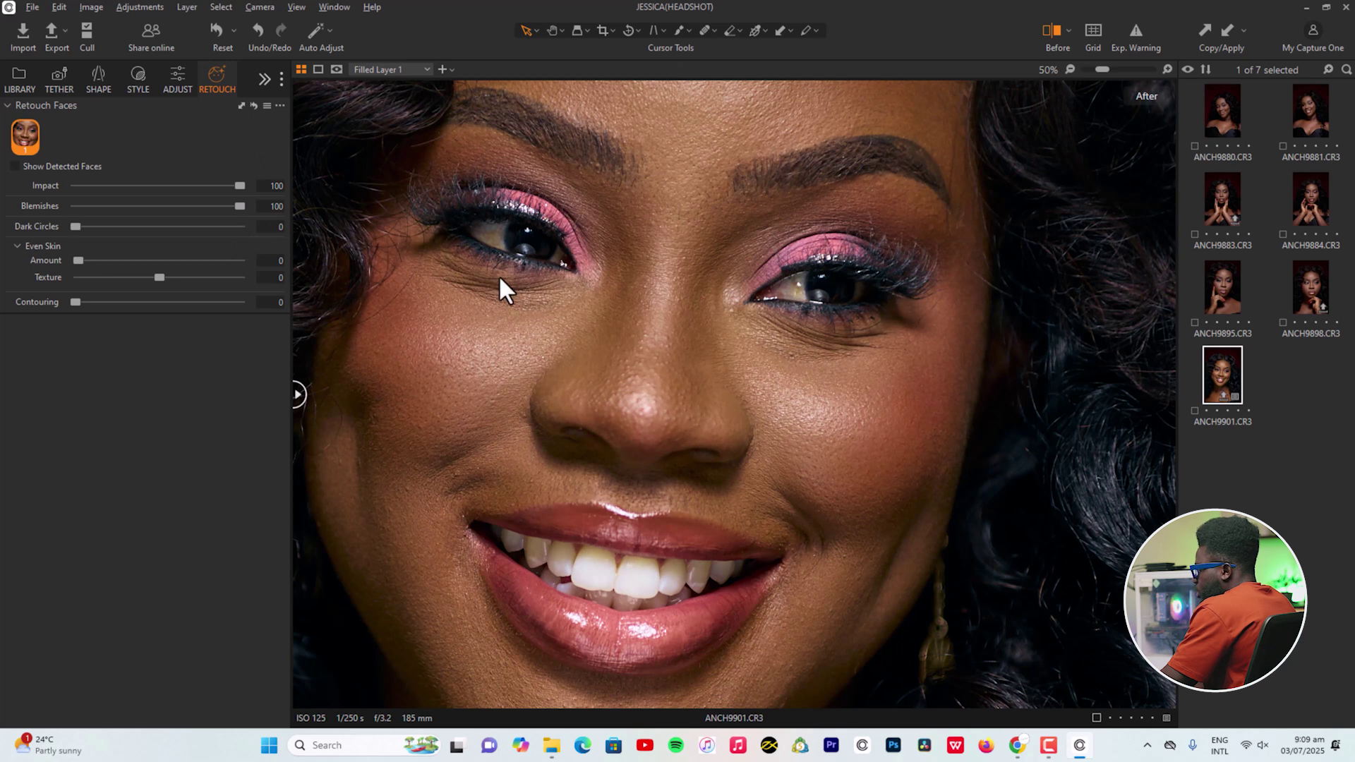
drag(201, 228, 406, 228)
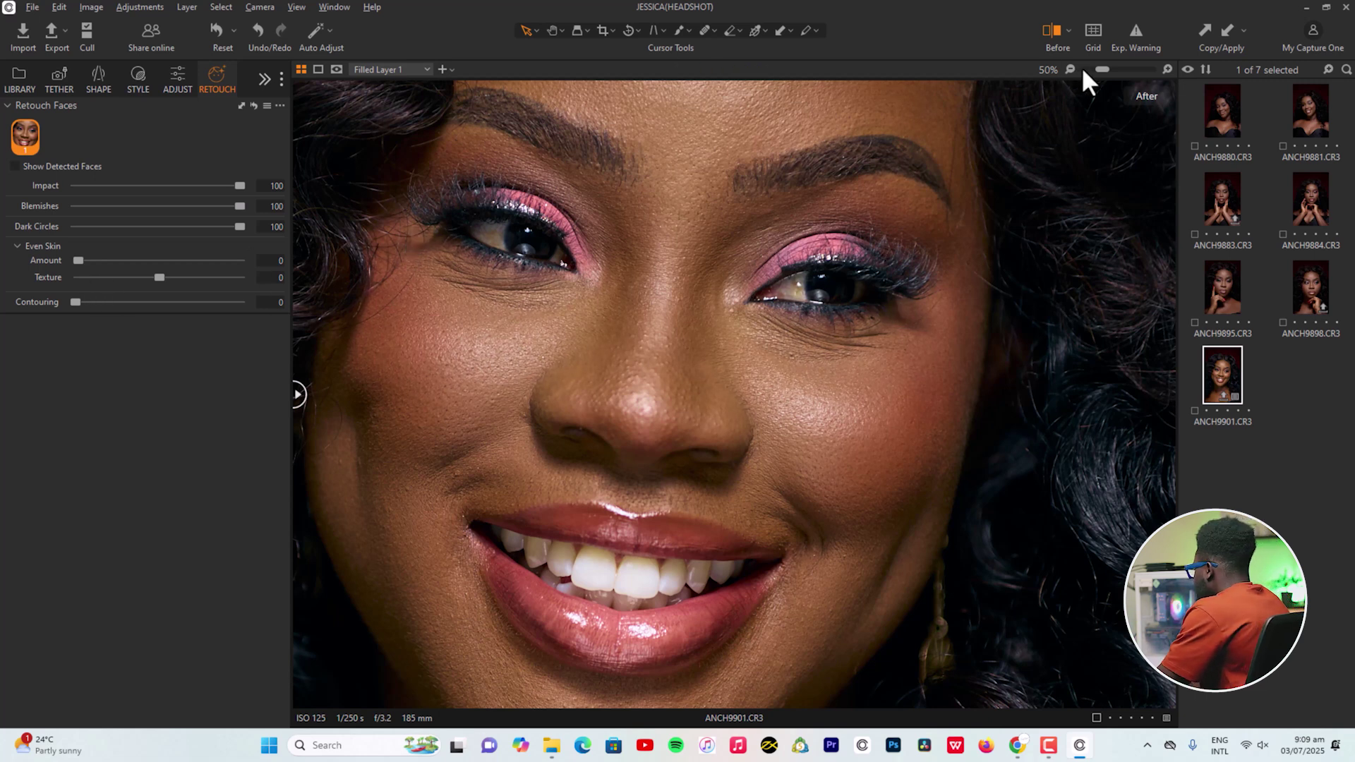
- Compare the whole face before and after retouching by resetting the Retouch Faces adjustments and undoing the reset, twice
drag(1100, 69, 1097, 69)
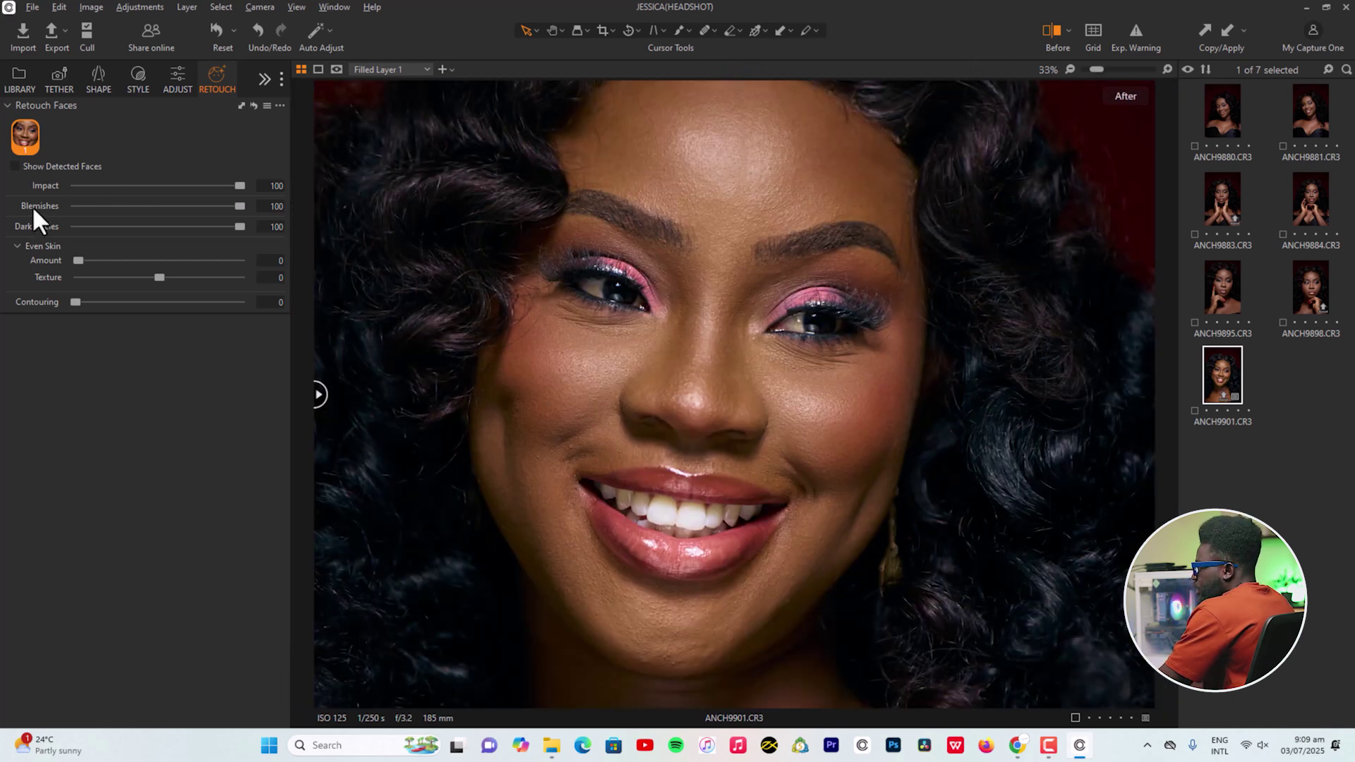
click(252, 104)
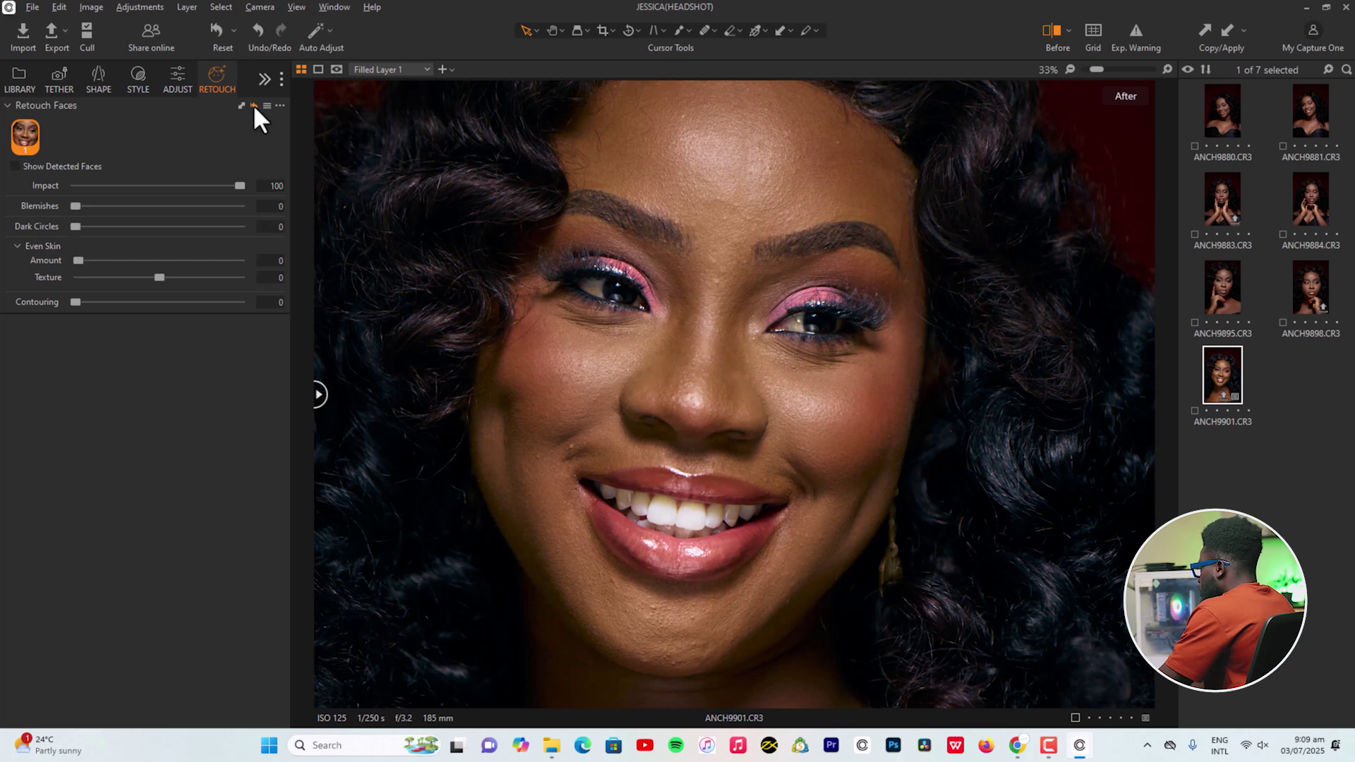
key(ctrl+z)
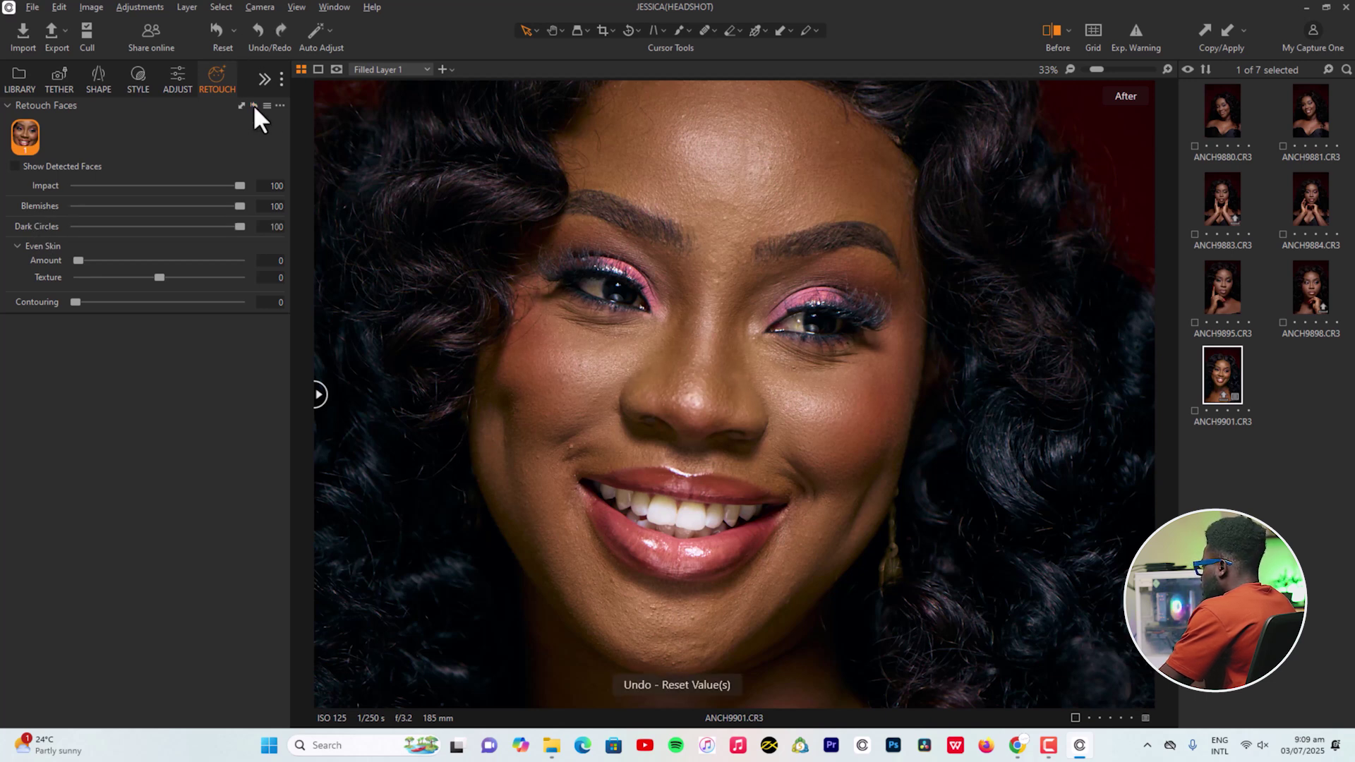
click(253, 104)
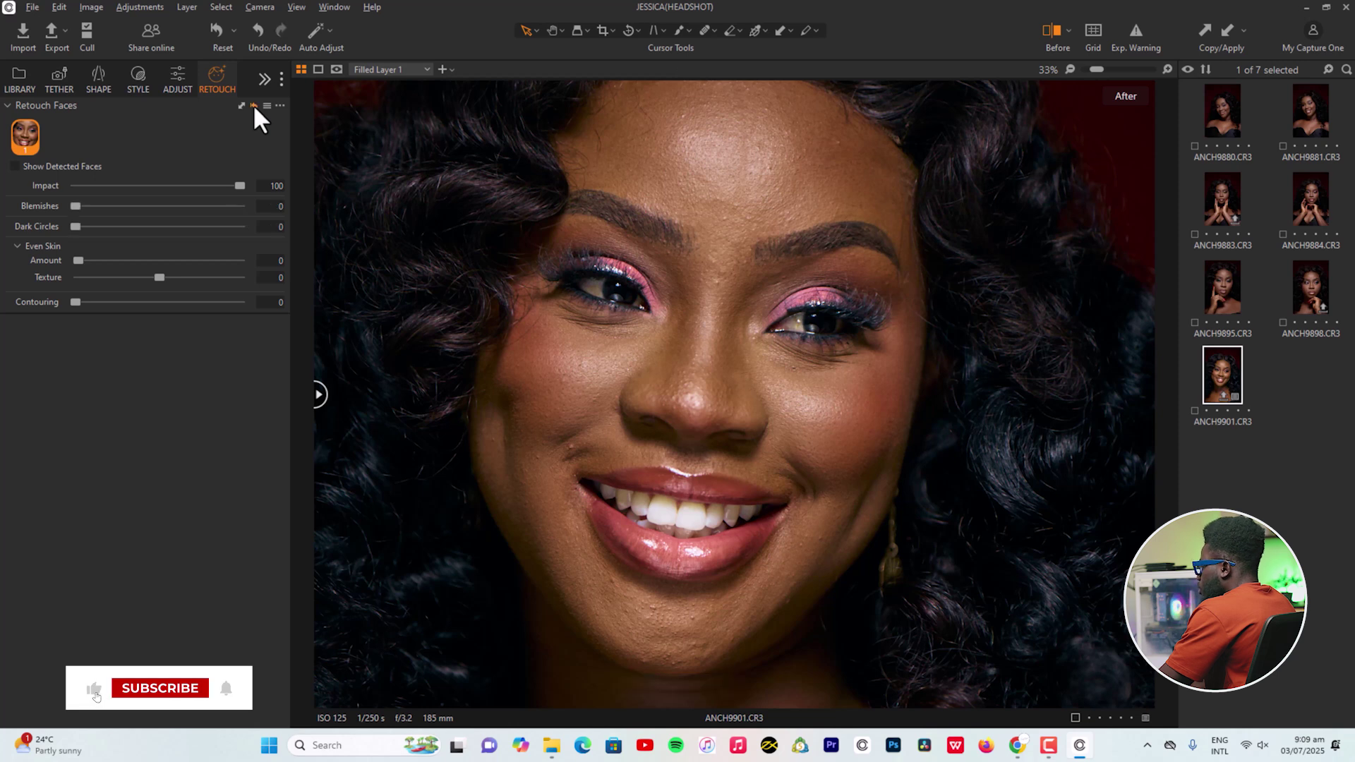
key(ctrl+z)
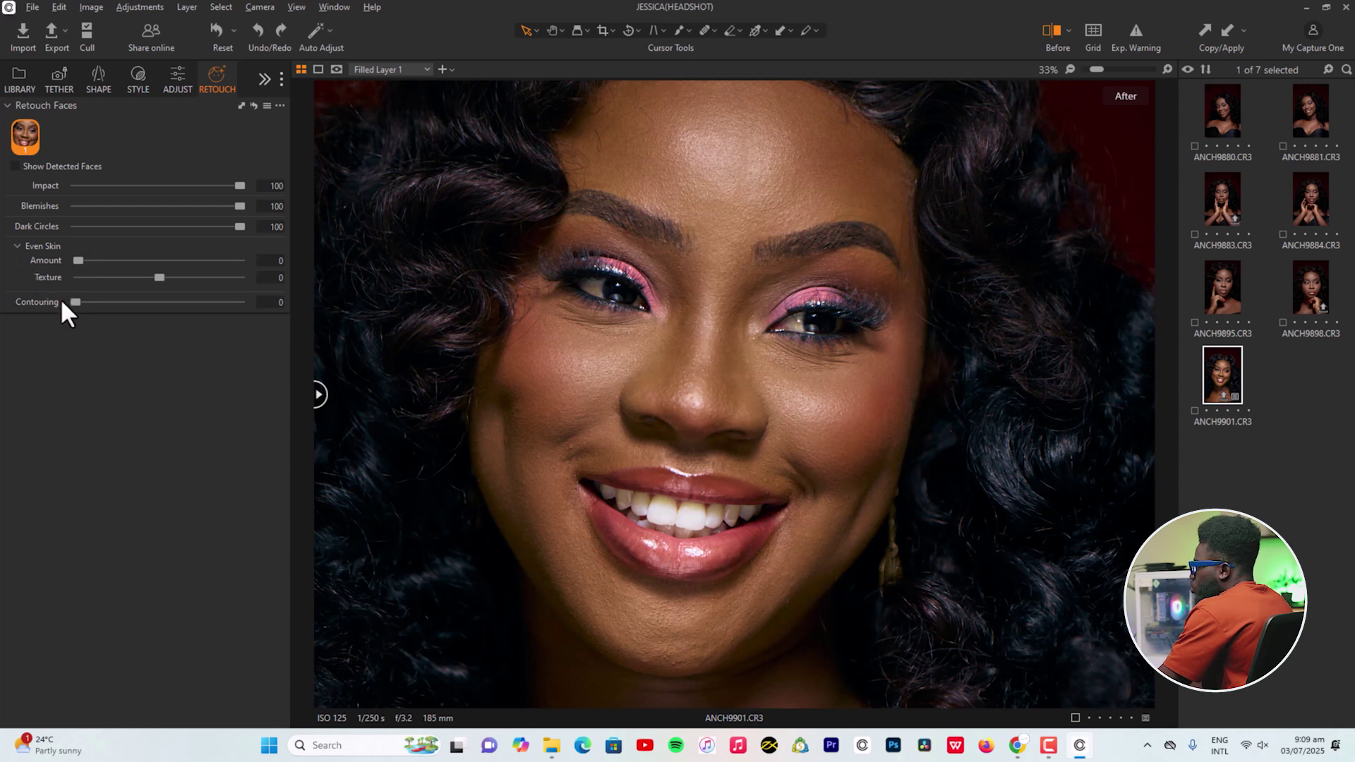
- Set the Even Skin Amount to 100 for the detected face
drag(79, 262, 248, 262)
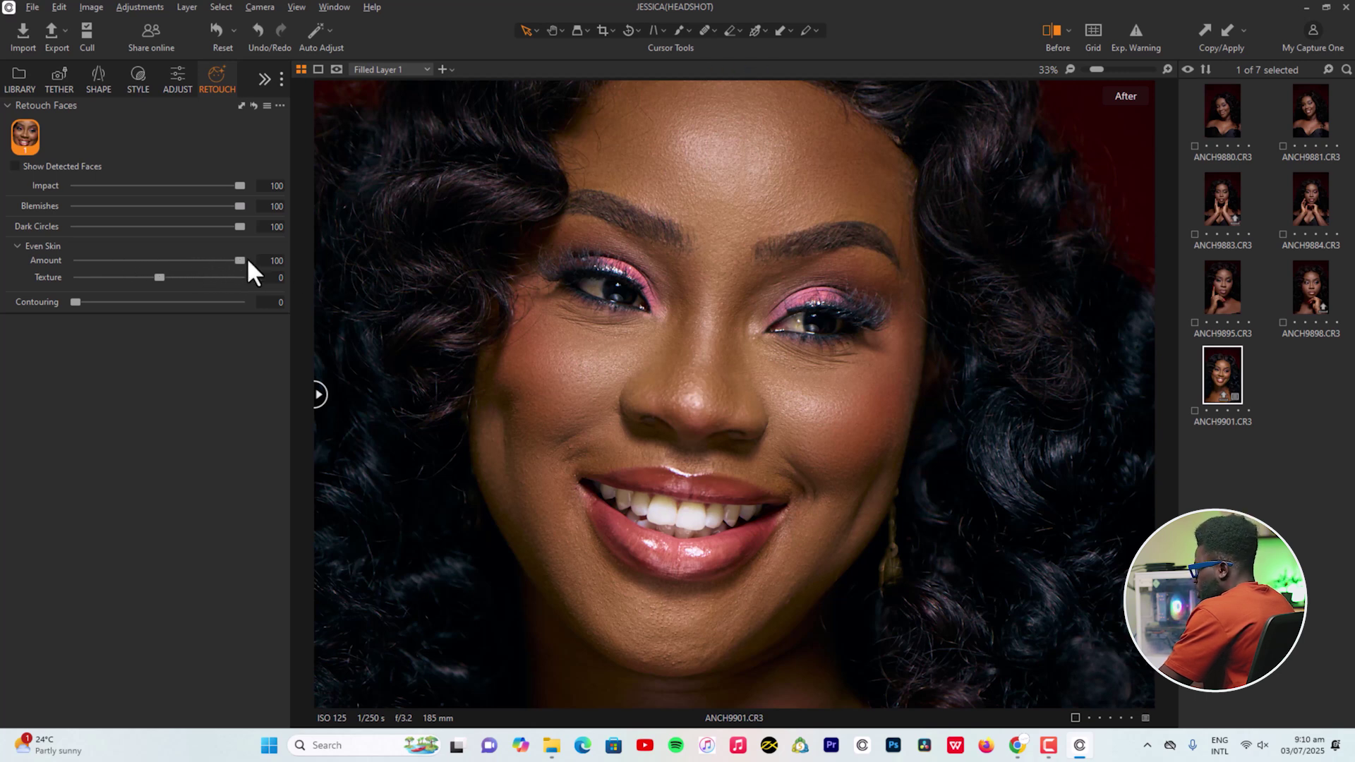
drag(241, 260, 451, 262)
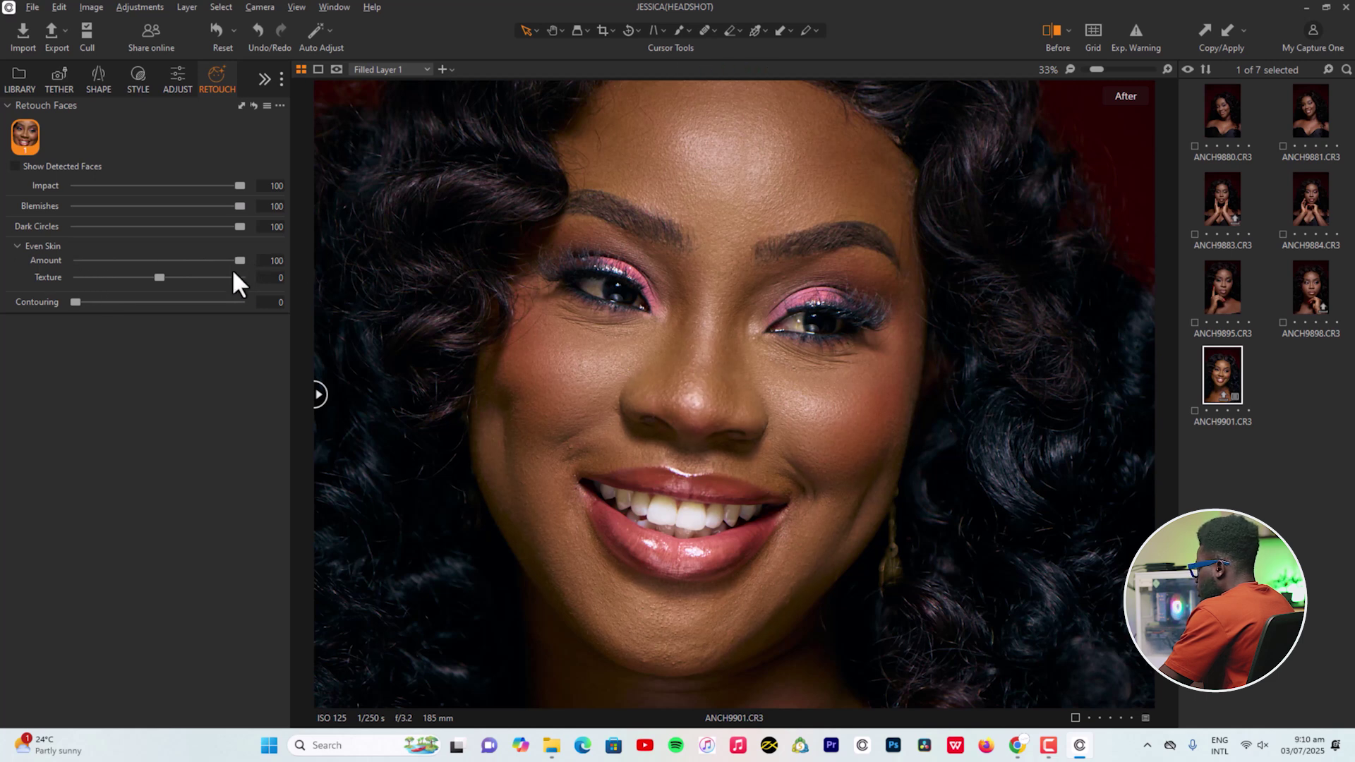
drag(238, 261, 394, 250)
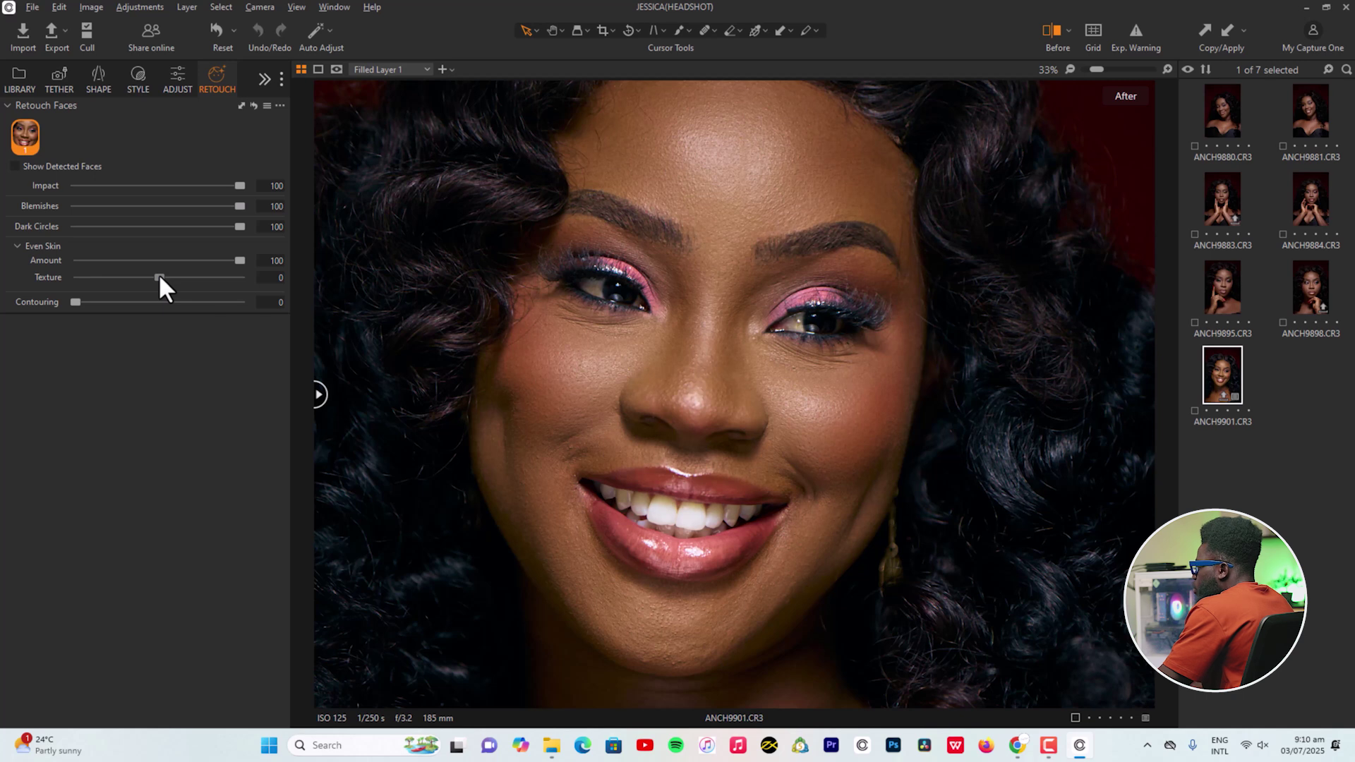
- Try Even Skin Texture at -100 and at 100 to compare the skin, resetting it to 0 after each
drag(154, 279, 27, 278)
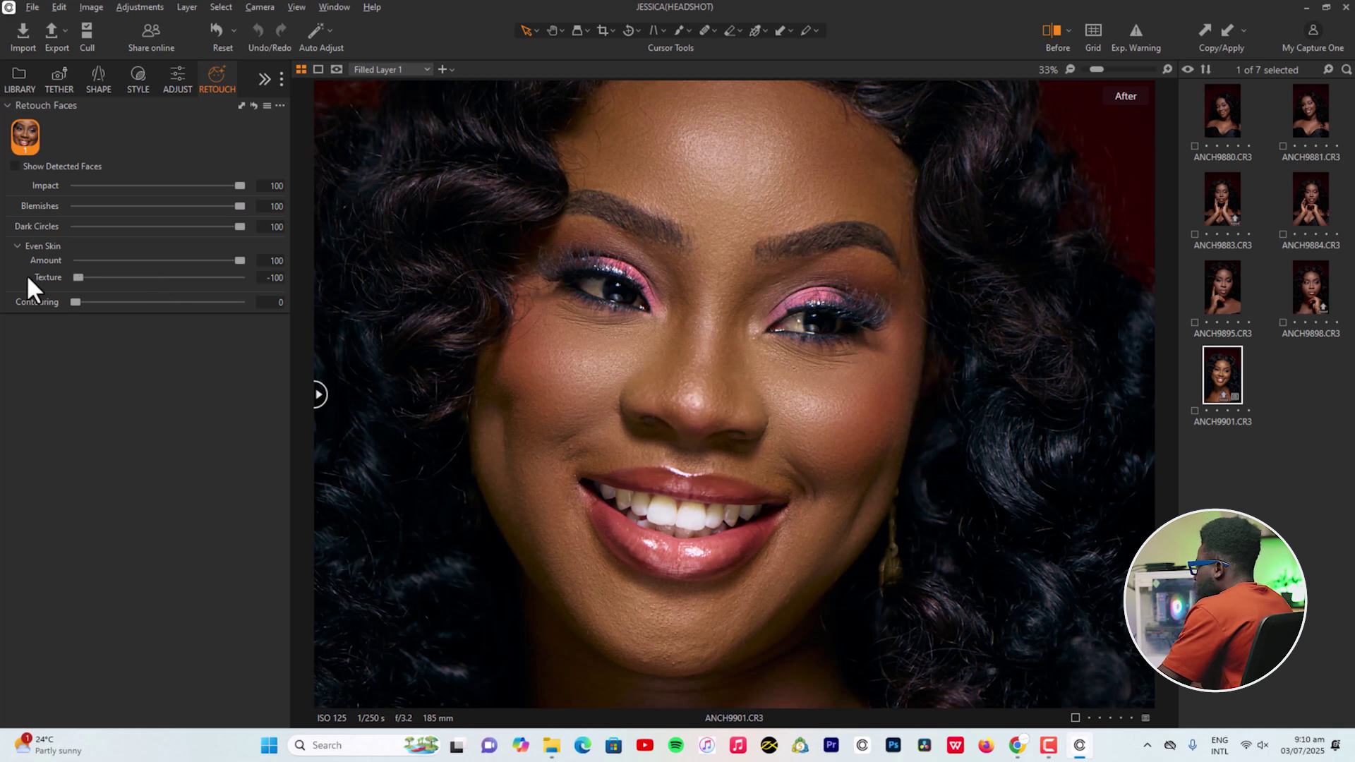
scroll(763, 399, down, 1)
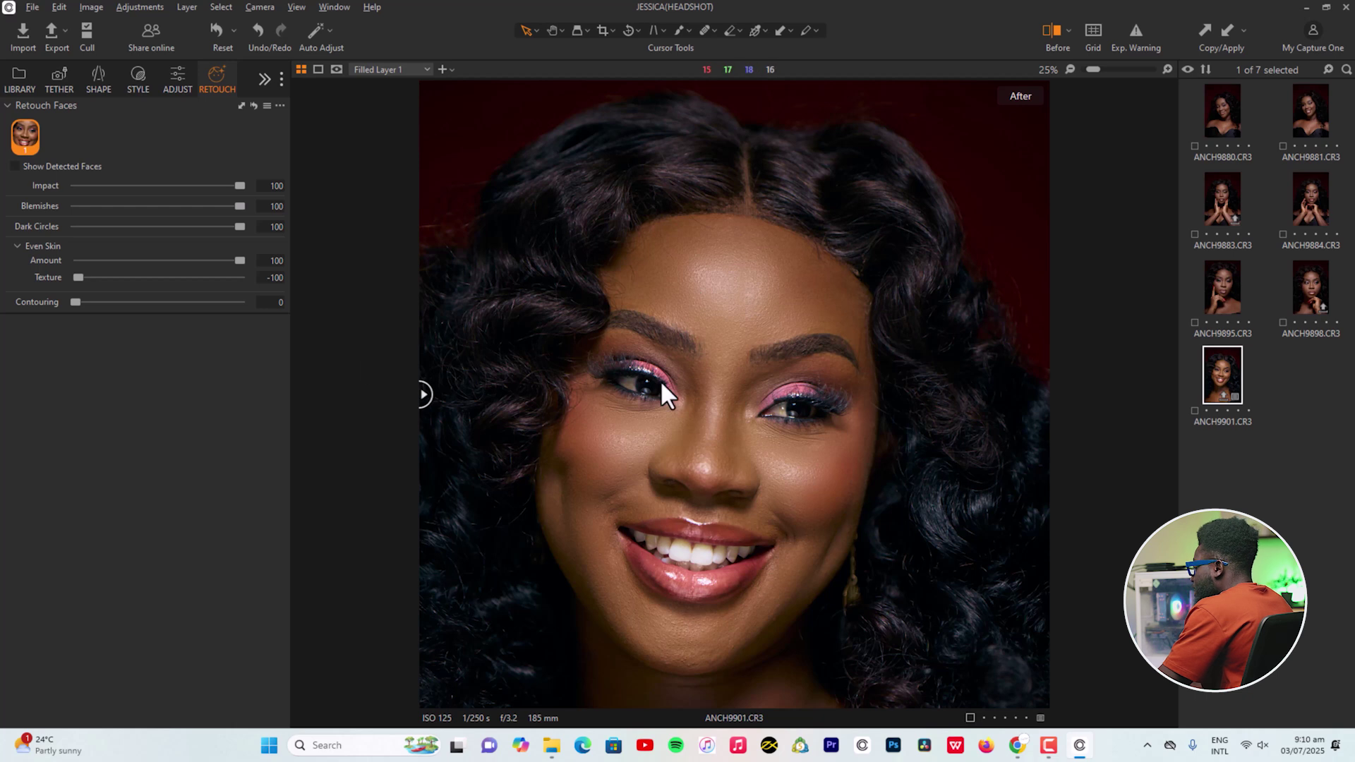
double_click(75, 277)
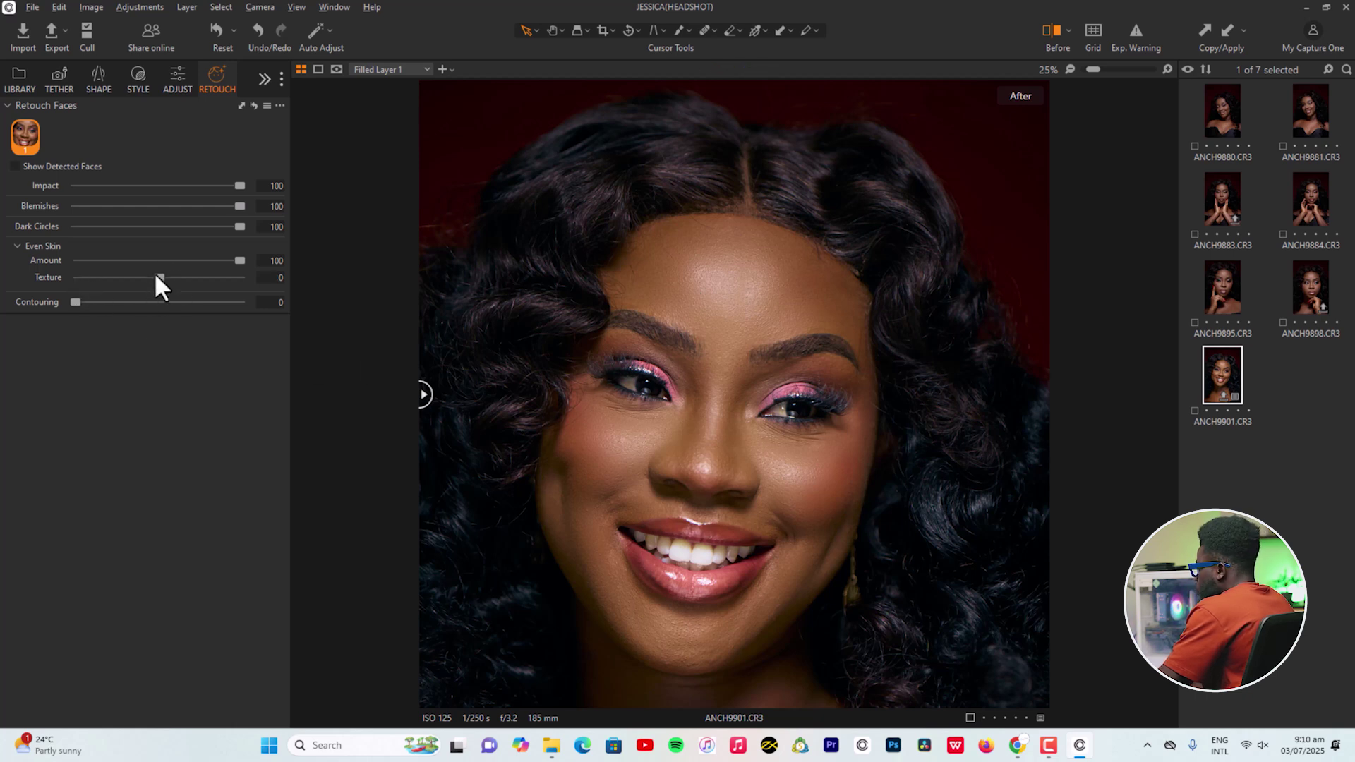
drag(159, 279, 406, 275)
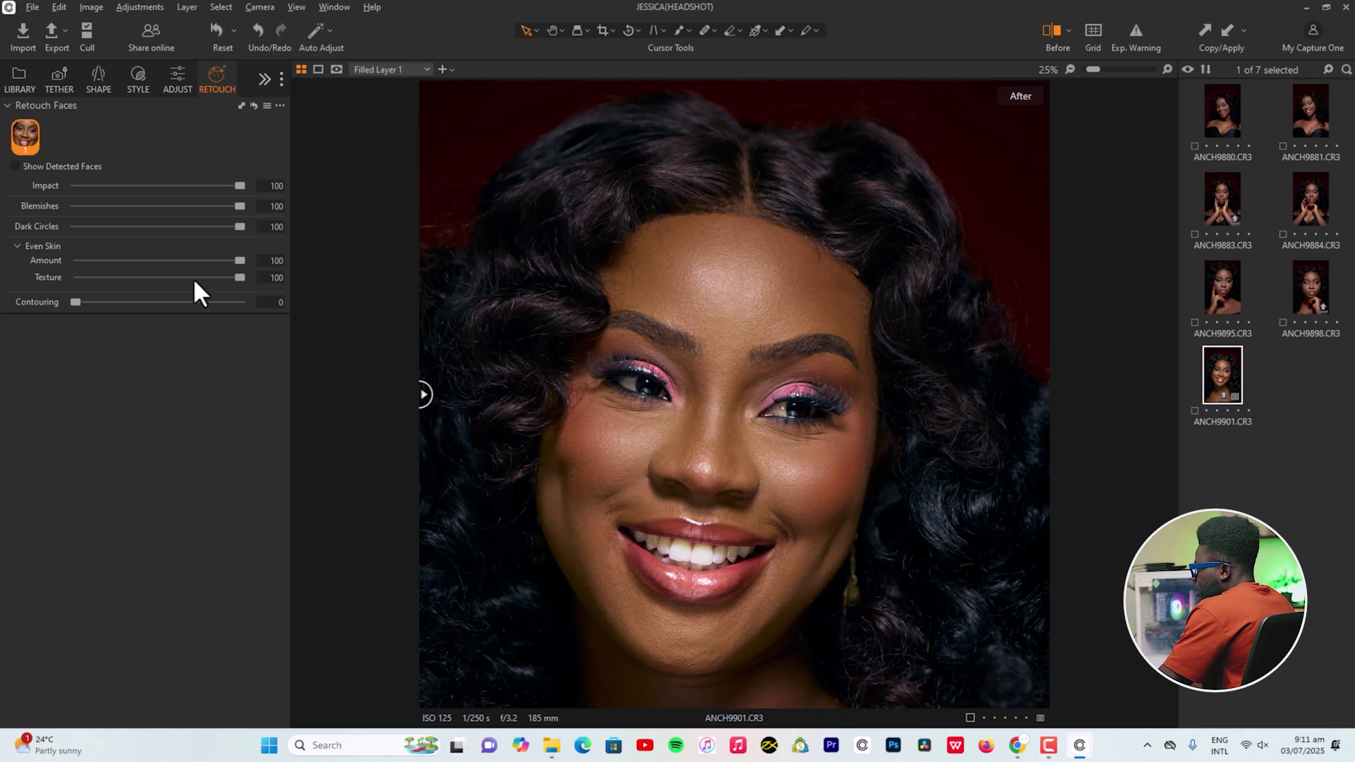
double_click(238, 278)
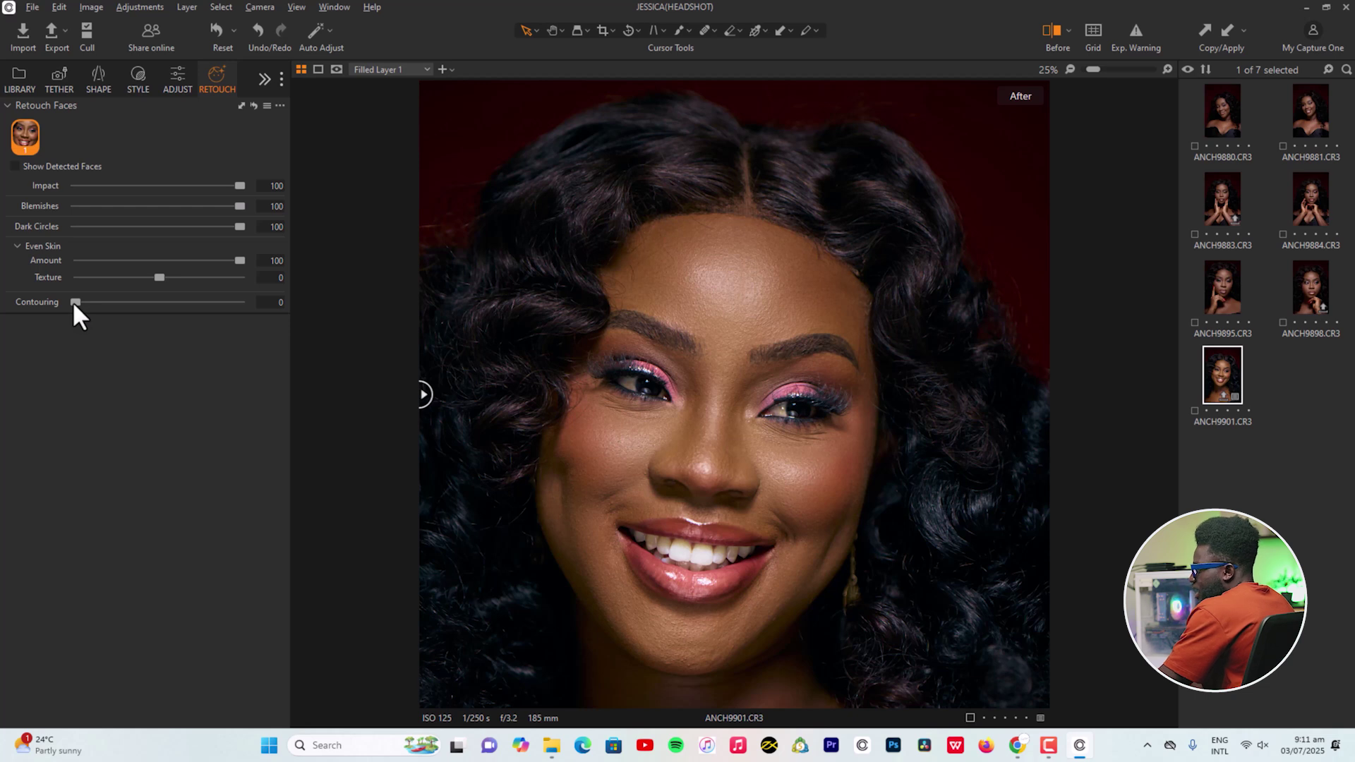
- Set Contouring to 100 for the detected face, resetting and reapplying it several times to compare the facial shading
drag(73, 301, 341, 304)
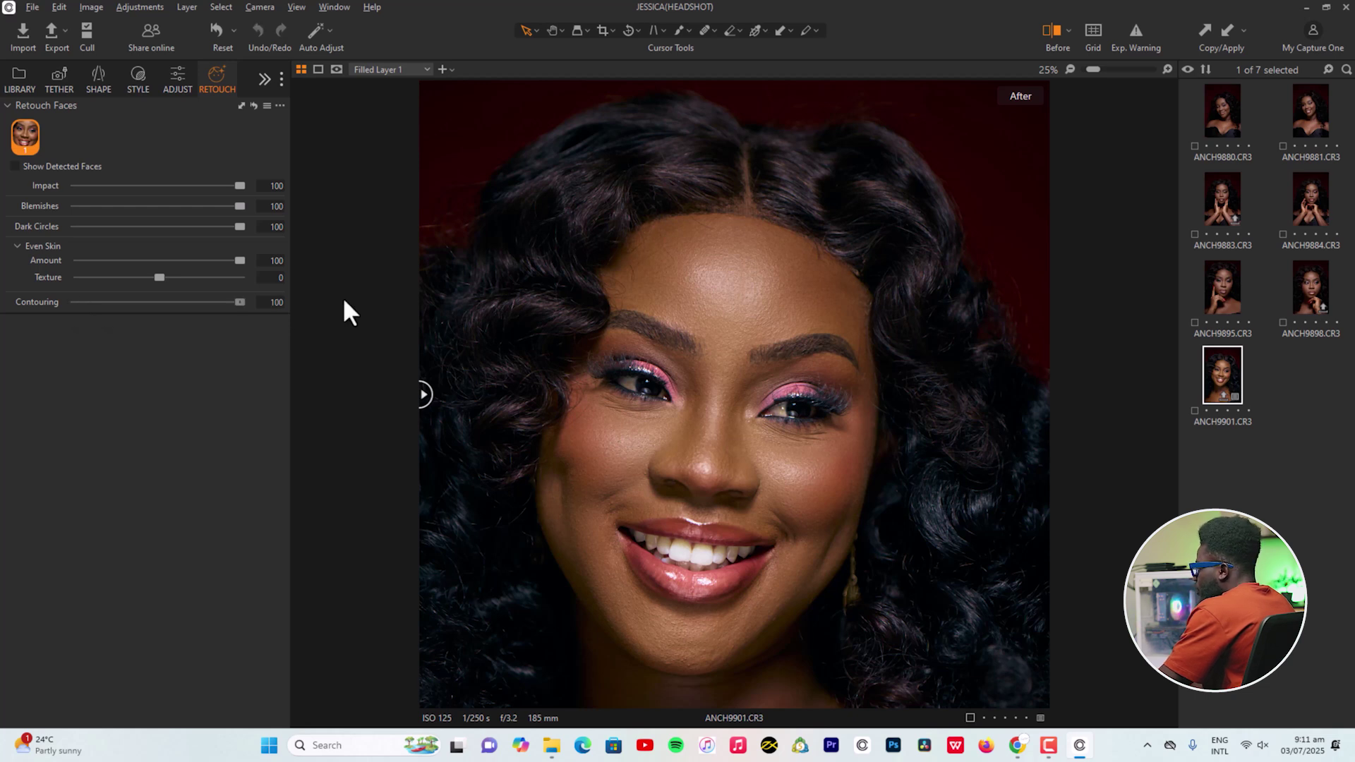
double_click(239, 302)
drag(82, 302, 269, 302)
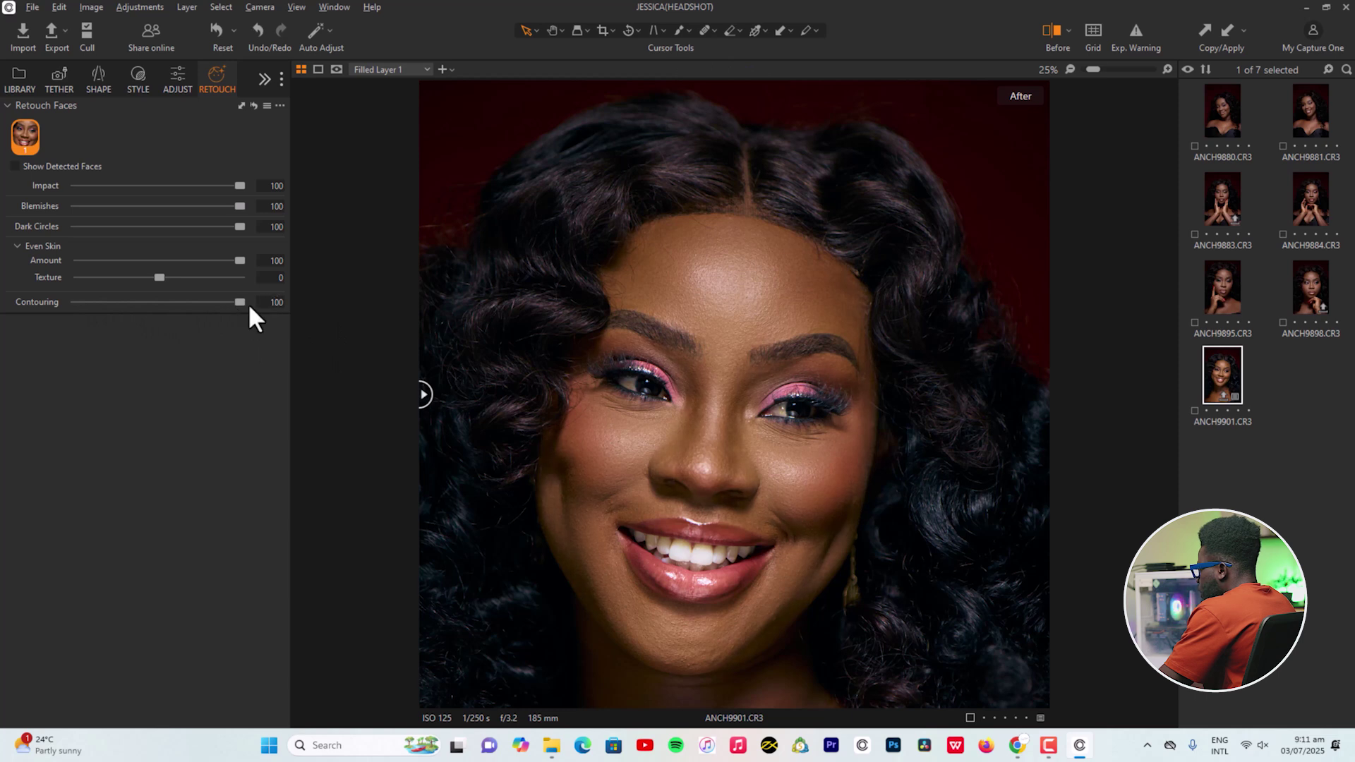
double_click(238, 302)
drag(74, 302, 128, 302)
click(252, 302)
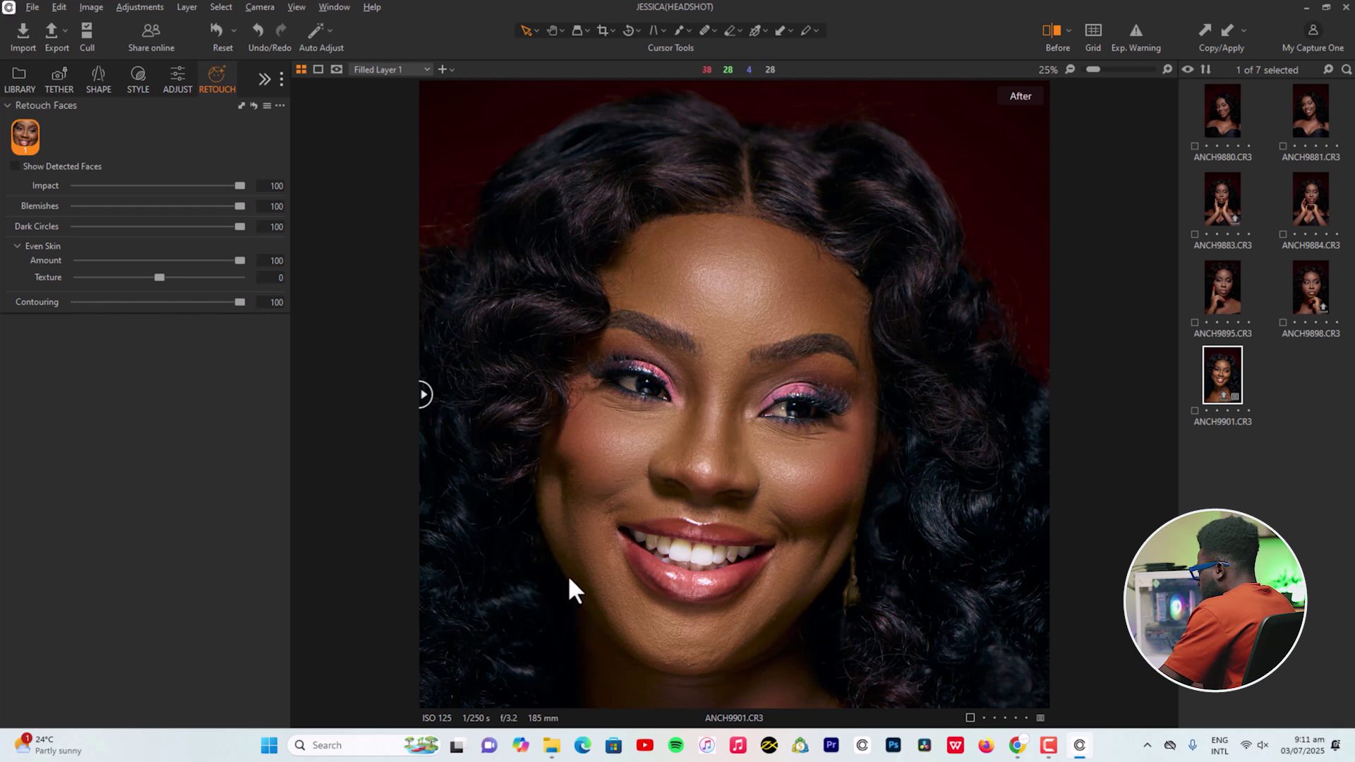
double_click(240, 301)
drag(75, 301, 294, 281)
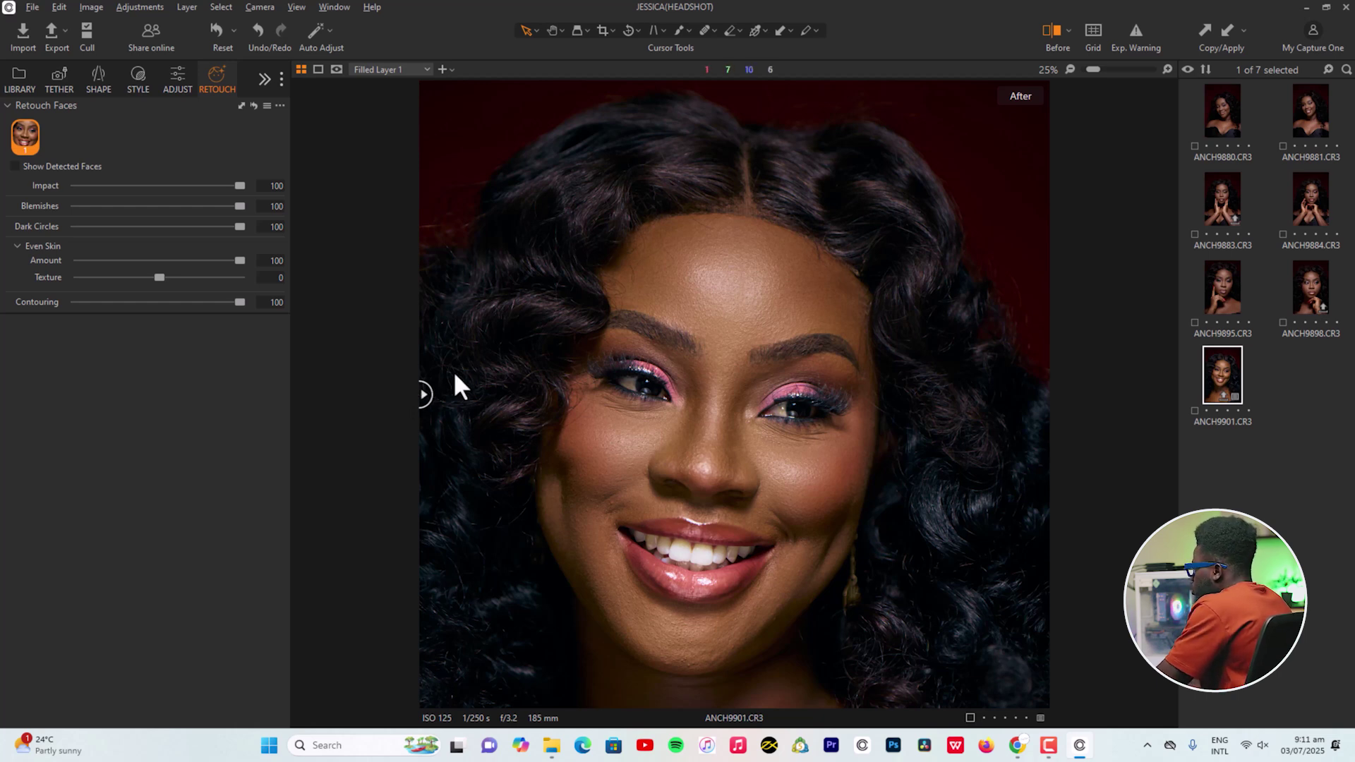
drag(713, 296, 727, 393)
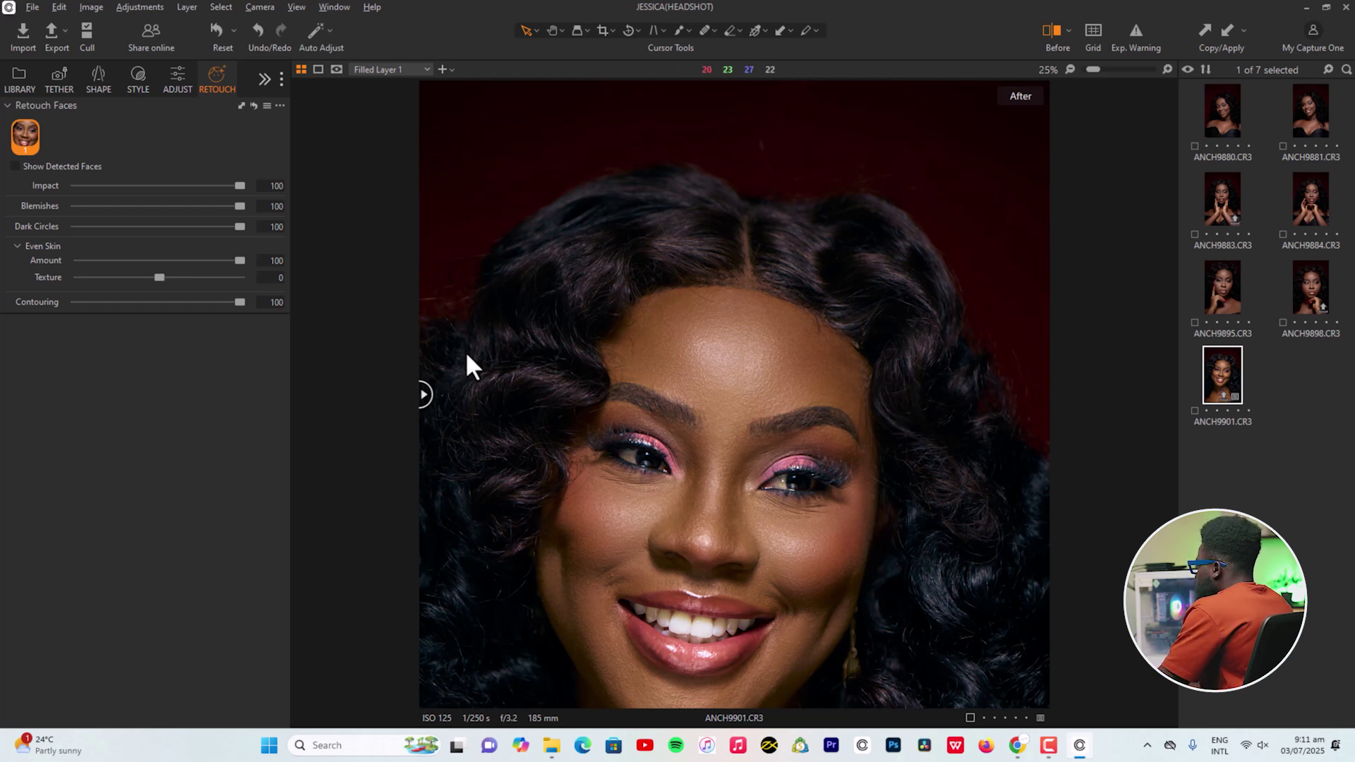
double_click(239, 298)
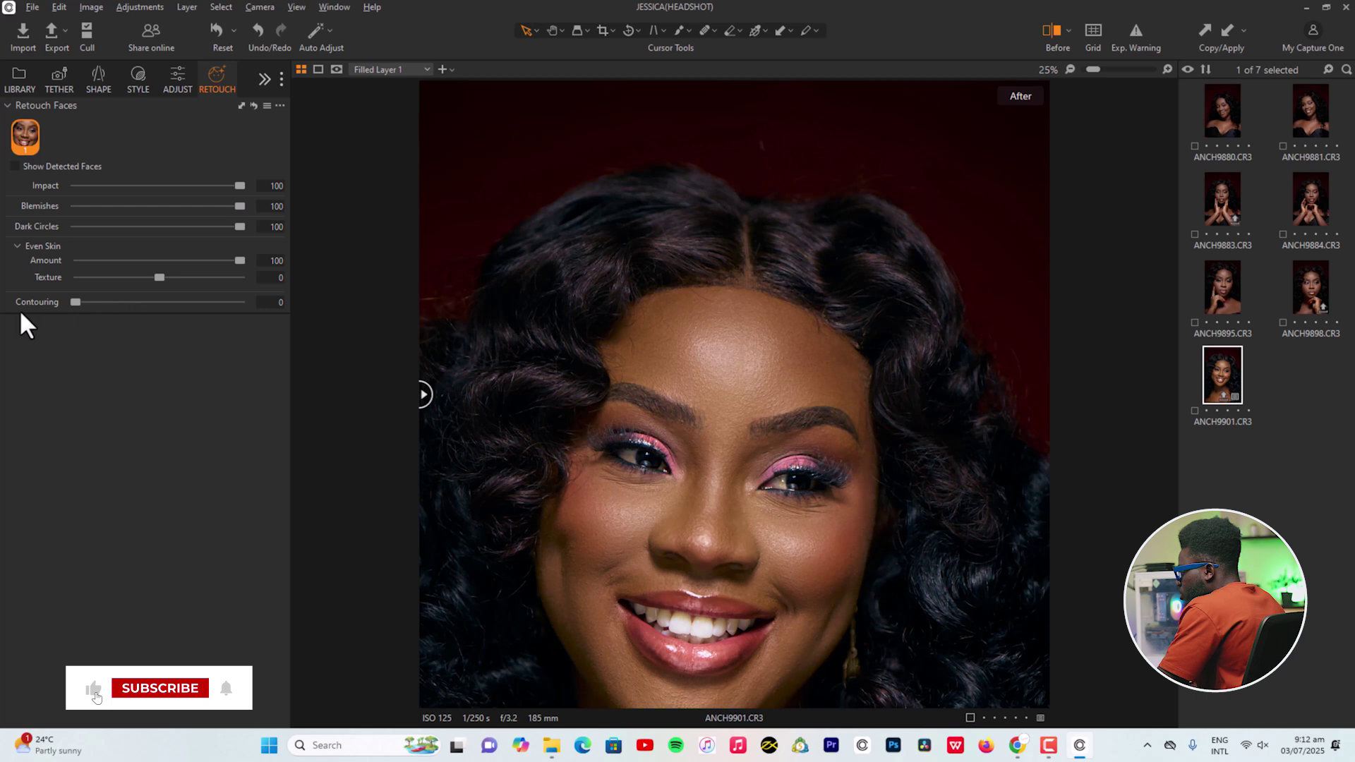
drag(73, 300, 3, 312)
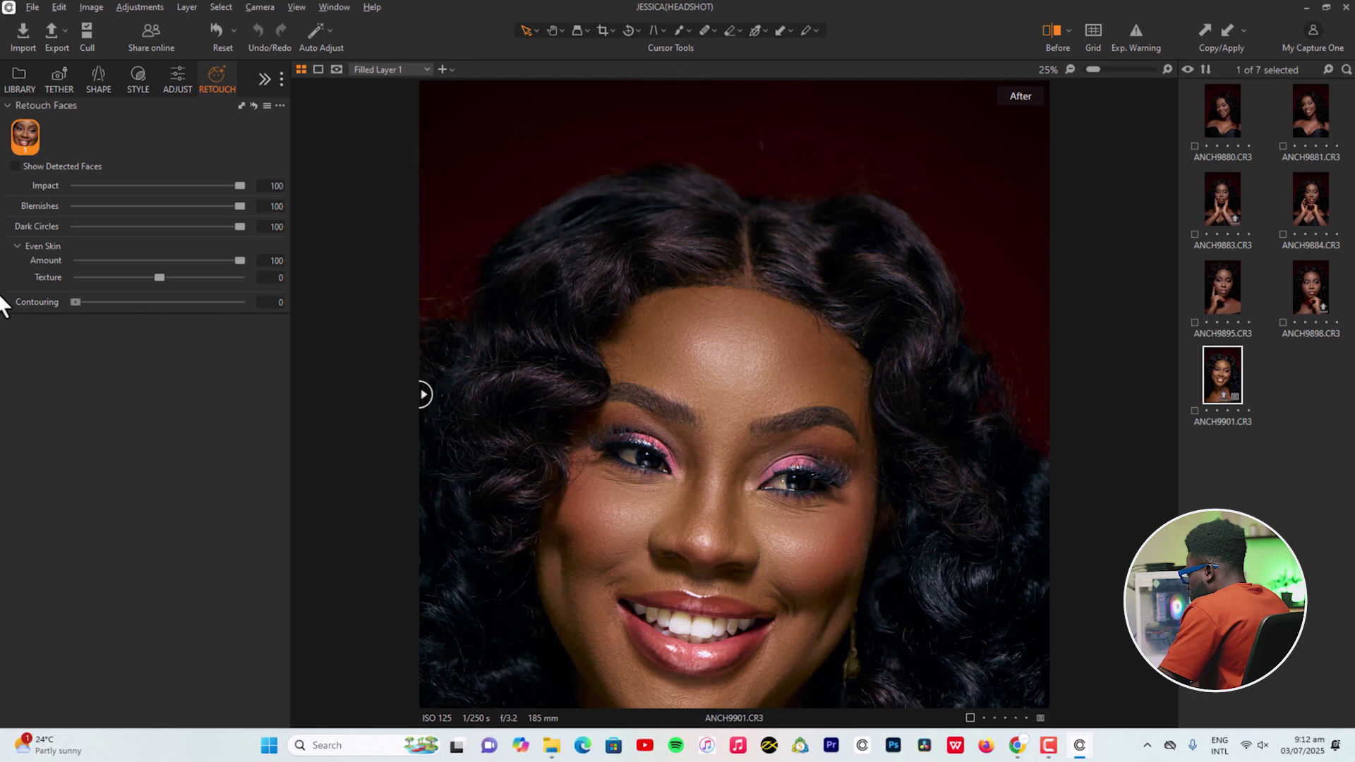
drag(3, 307, 346, 307)
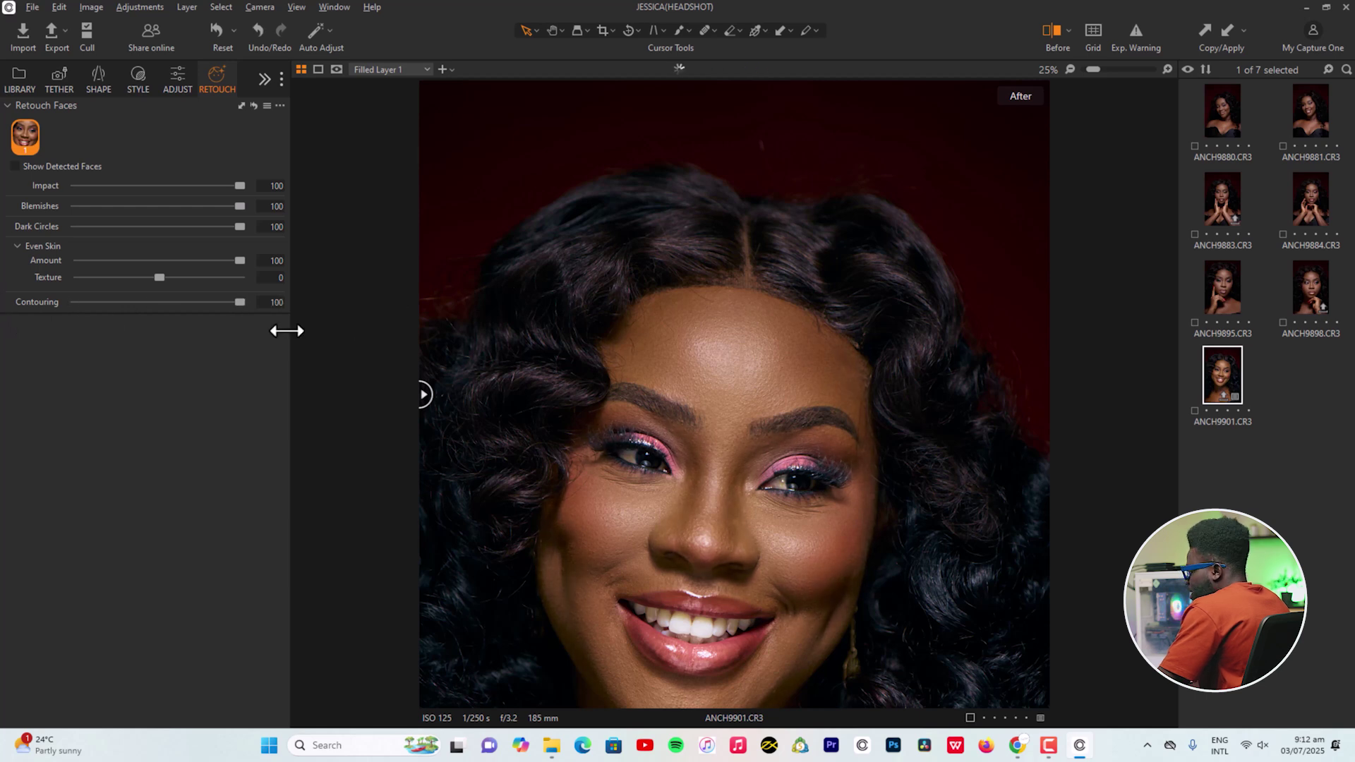
- Compare the headshot before and after the edits, over the whole image and repeatedly close up on the face
click(1070, 69)
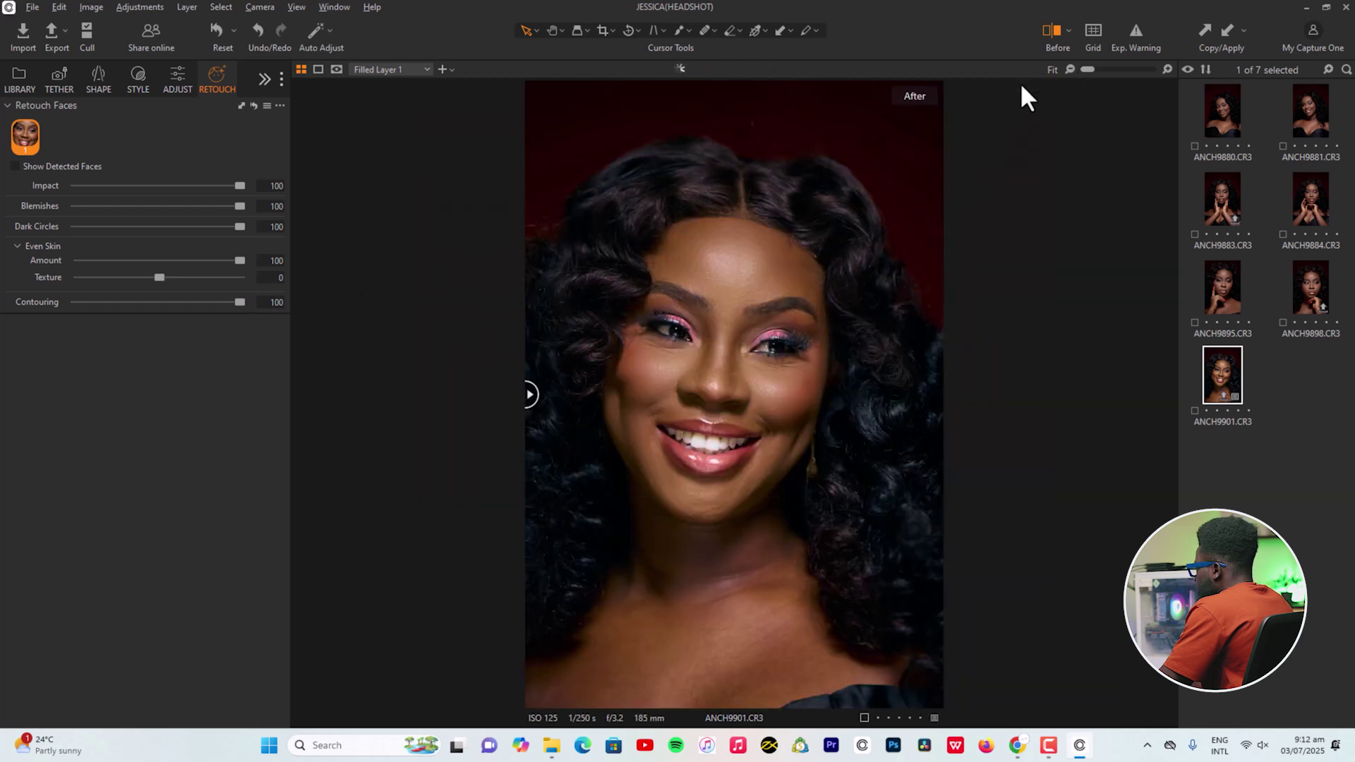
drag(528, 394, 1037, 392)
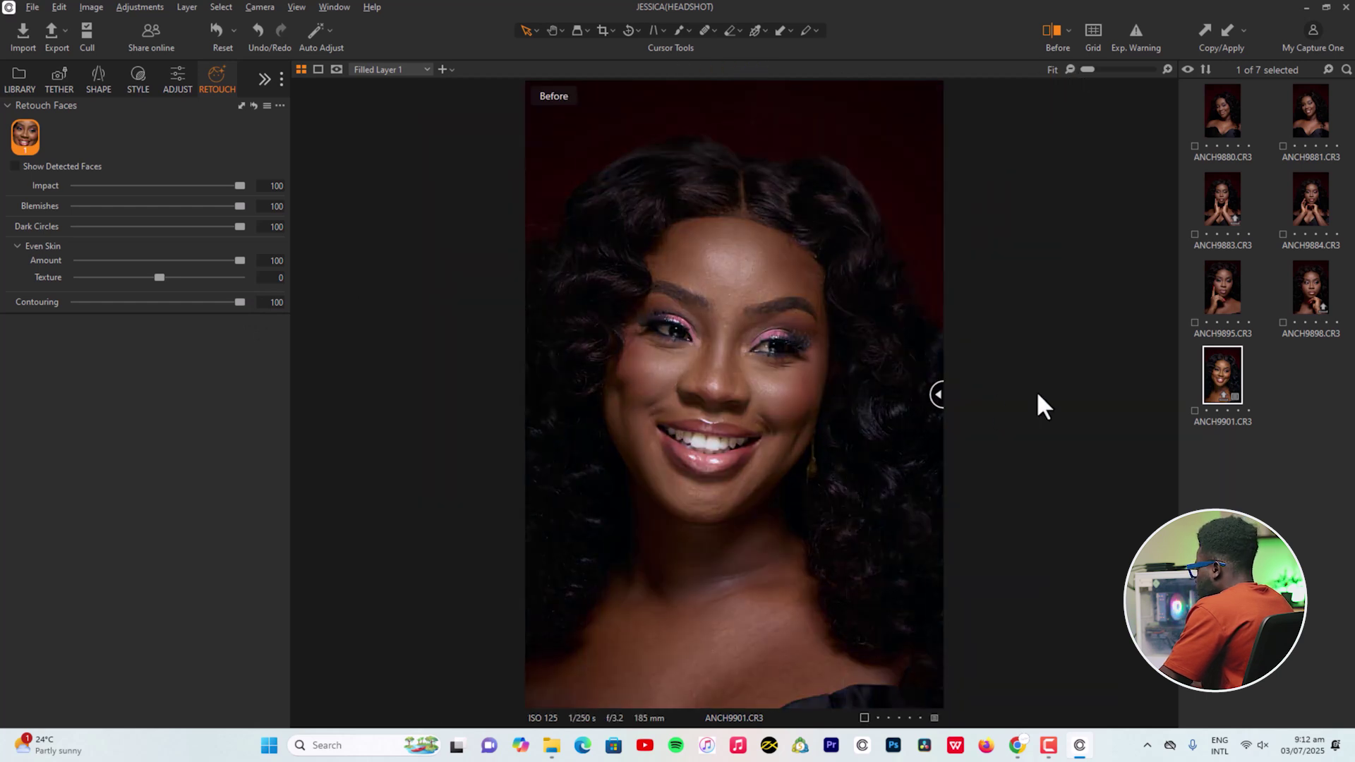
drag(1089, 68, 1101, 67)
drag(702, 318, 704, 386)
drag(1163, 395, 223, 426)
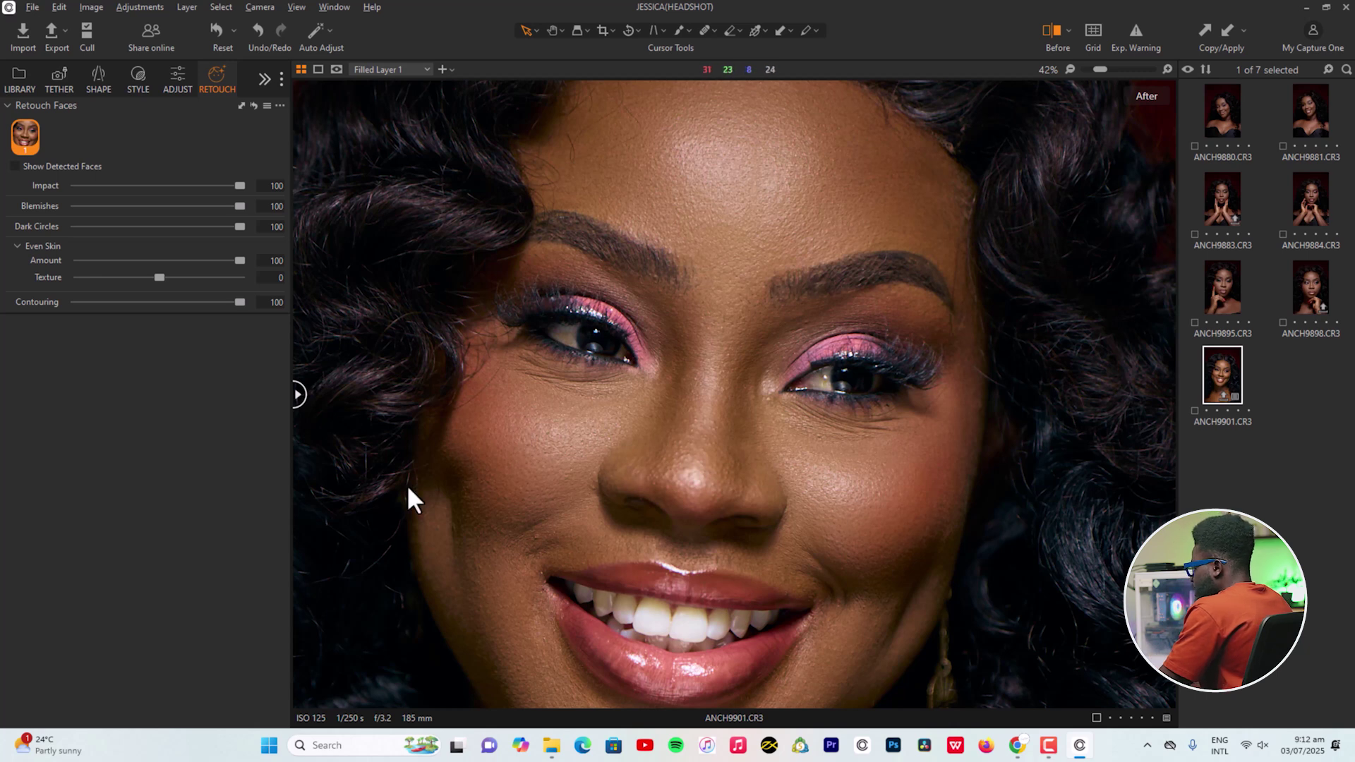
drag(306, 396, 198, 302)
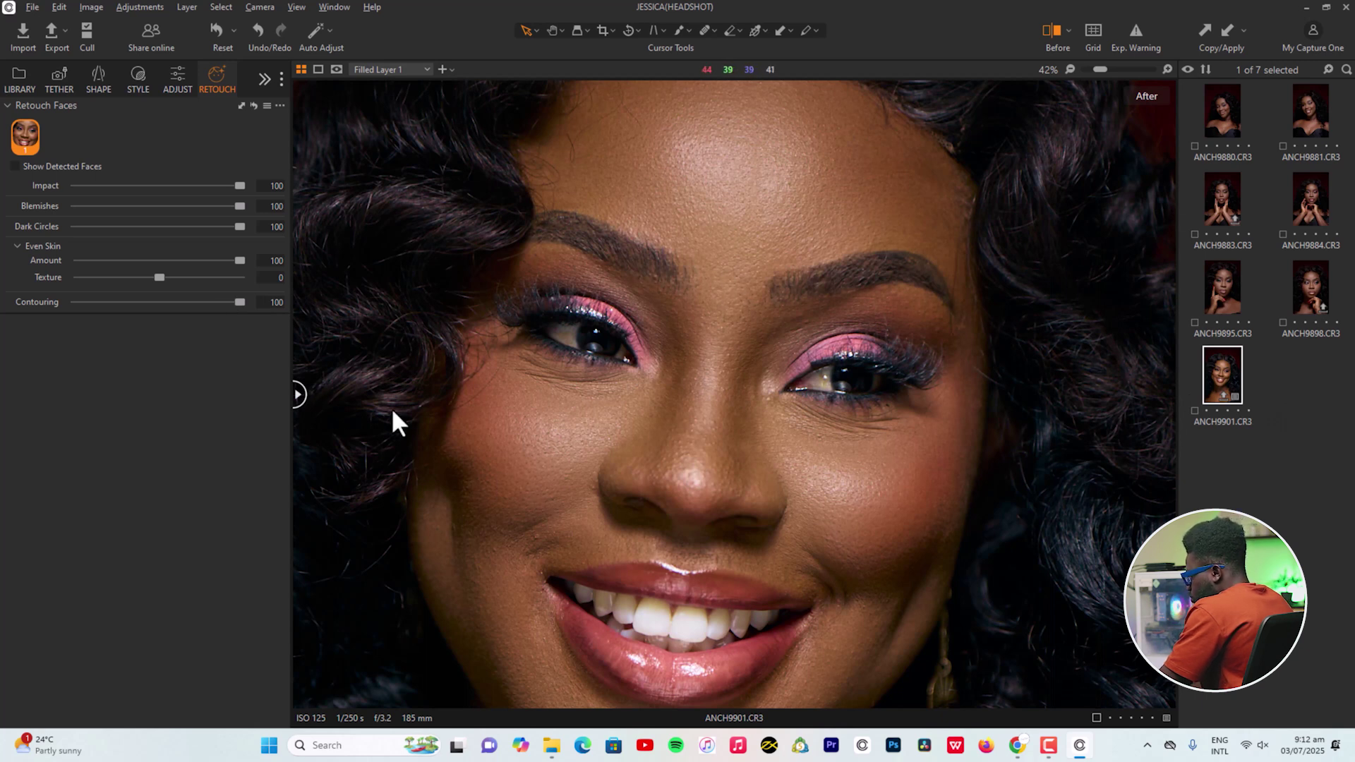
drag(297, 394, 146, 402)
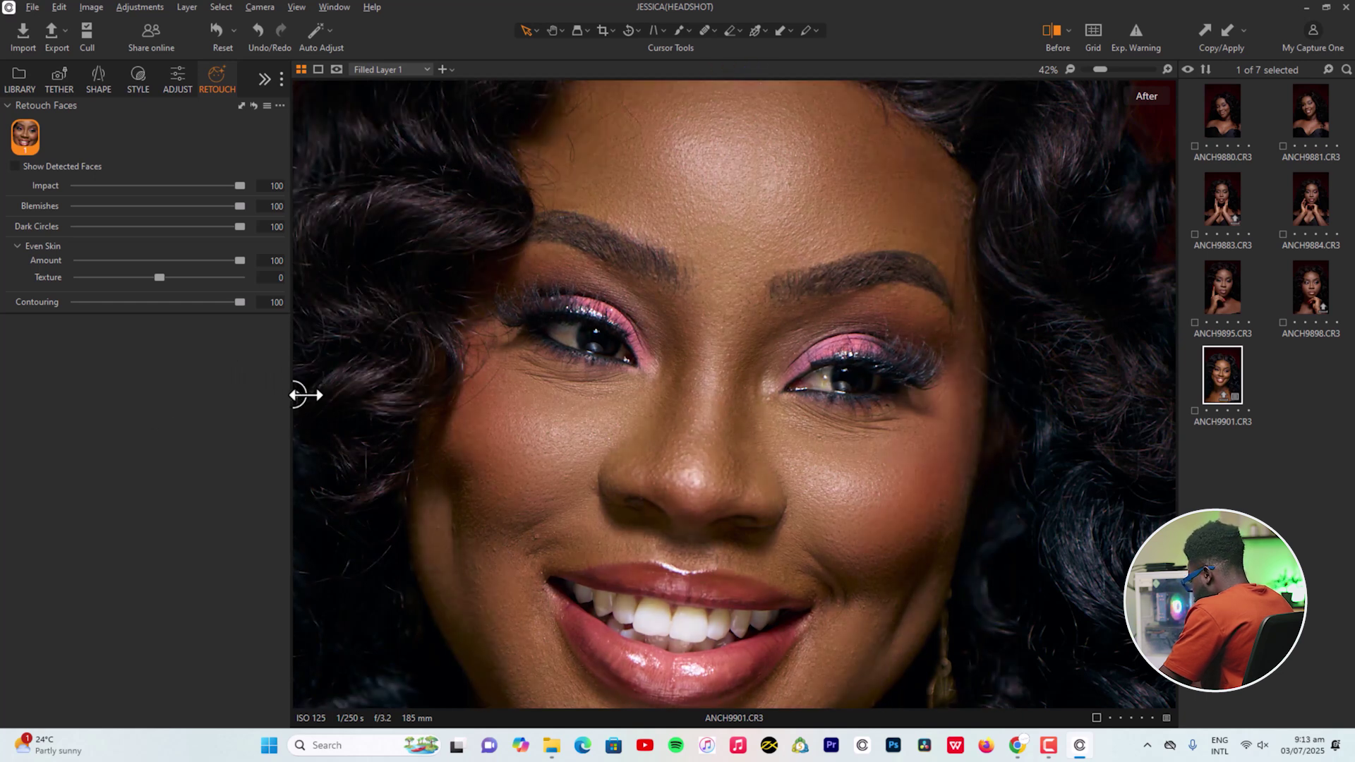
drag(304, 396, 291, 354)
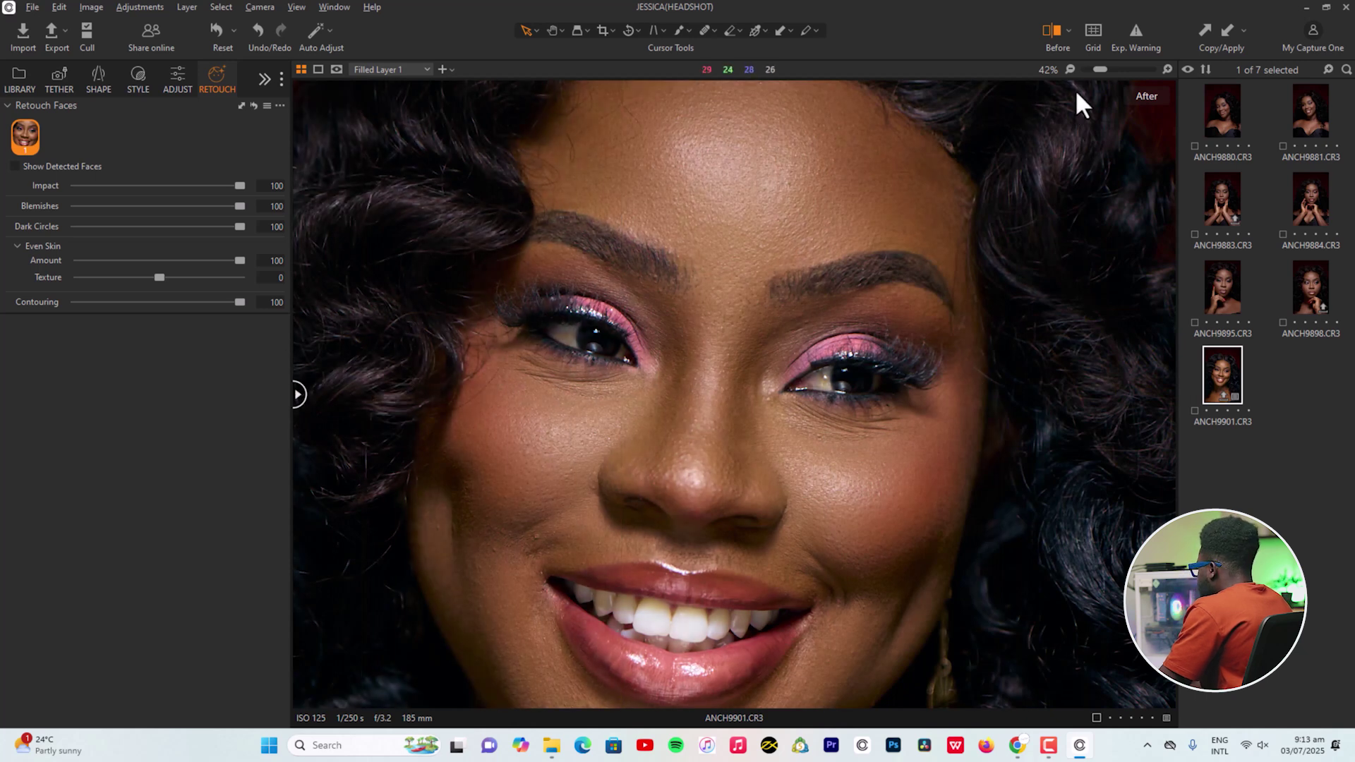
- Compare the full headshot before and after by sweeping the before/after divider across the face
click(1068, 68)
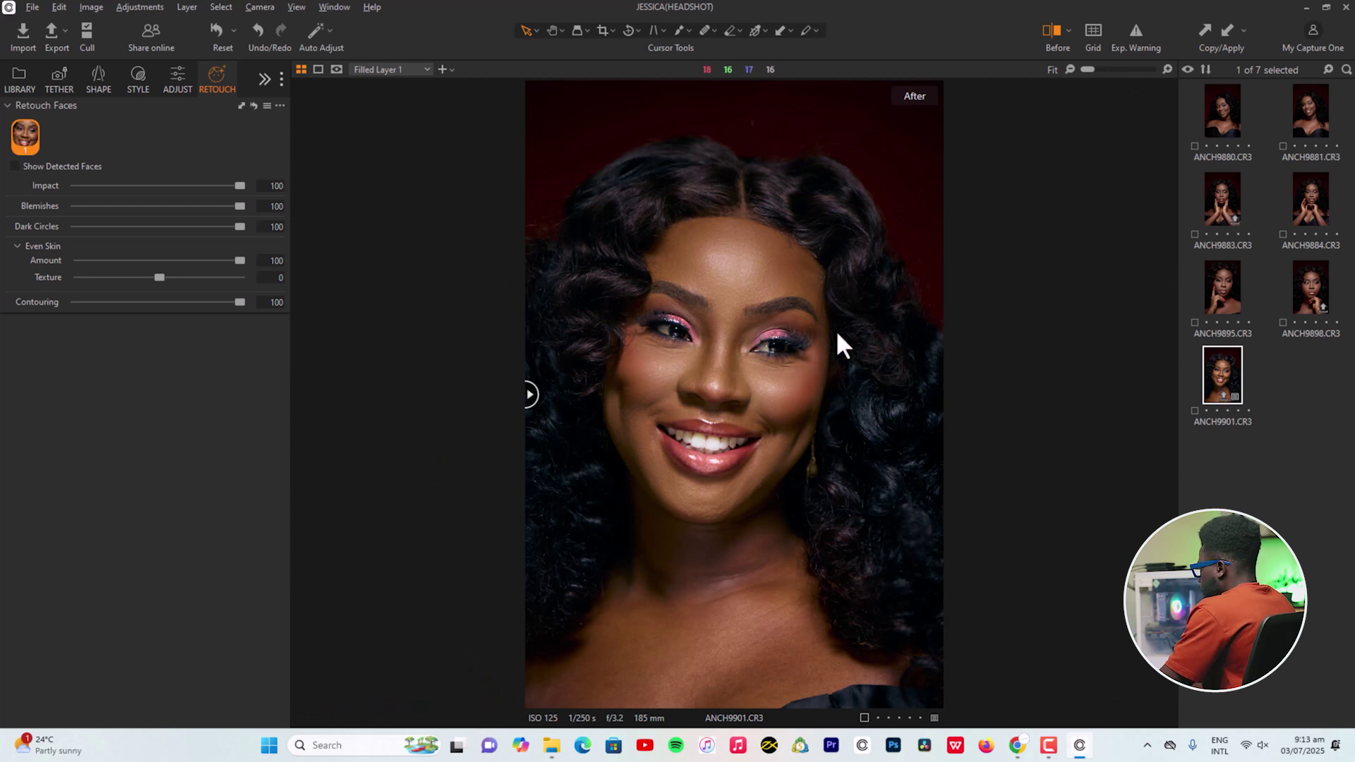
drag(531, 394, 657, 318)
drag(751, 315, 357, 336)
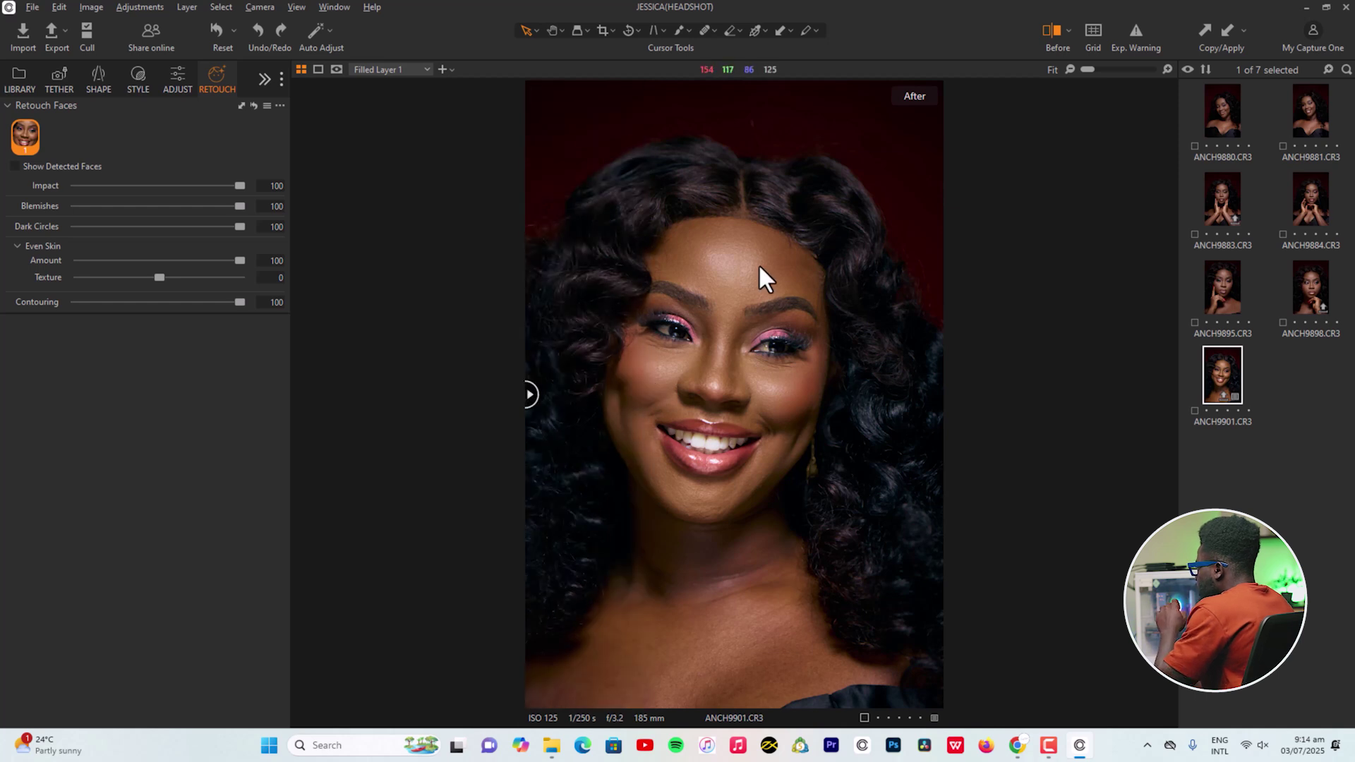
- Show the detected faces, copy the adjustments from ANCH9901.CR3 and apply them to ANCH9884.CR3
click(14, 165)
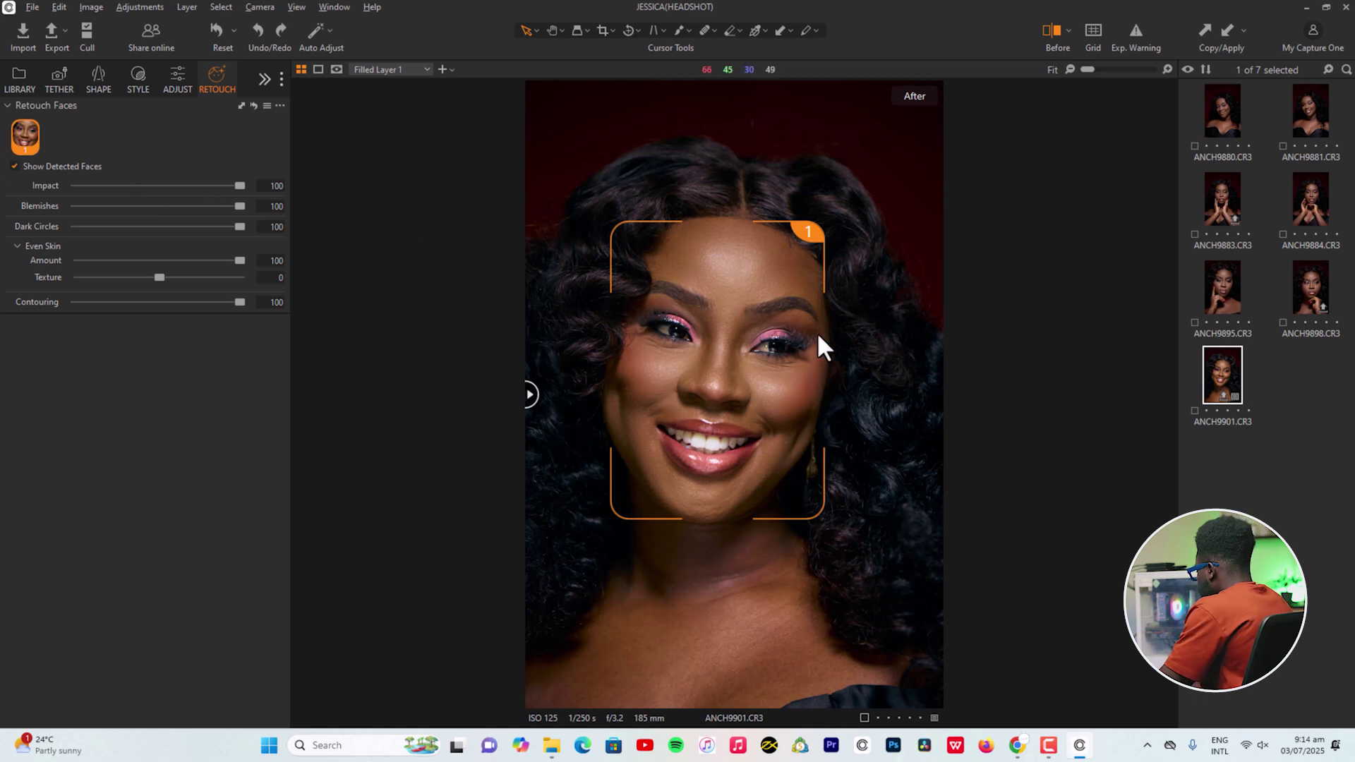
click(1204, 24)
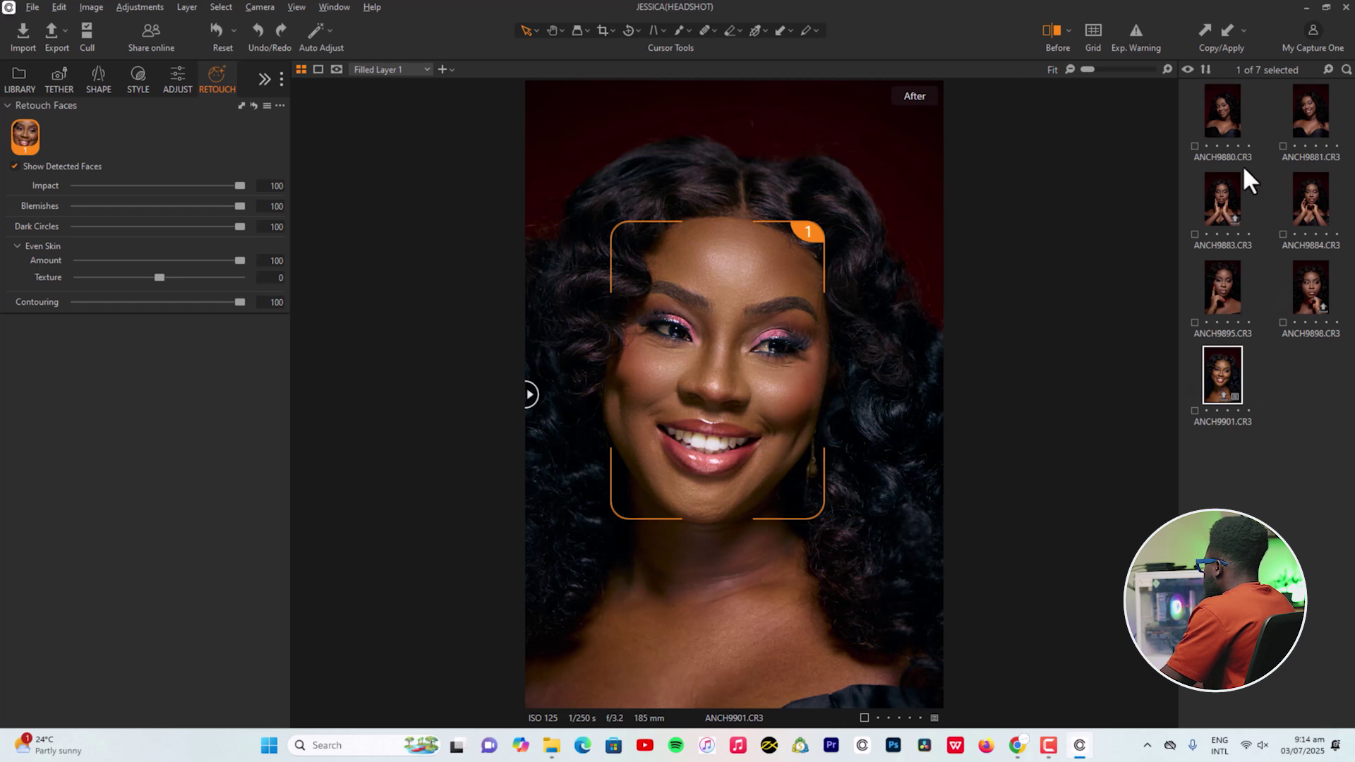
click(1310, 205)
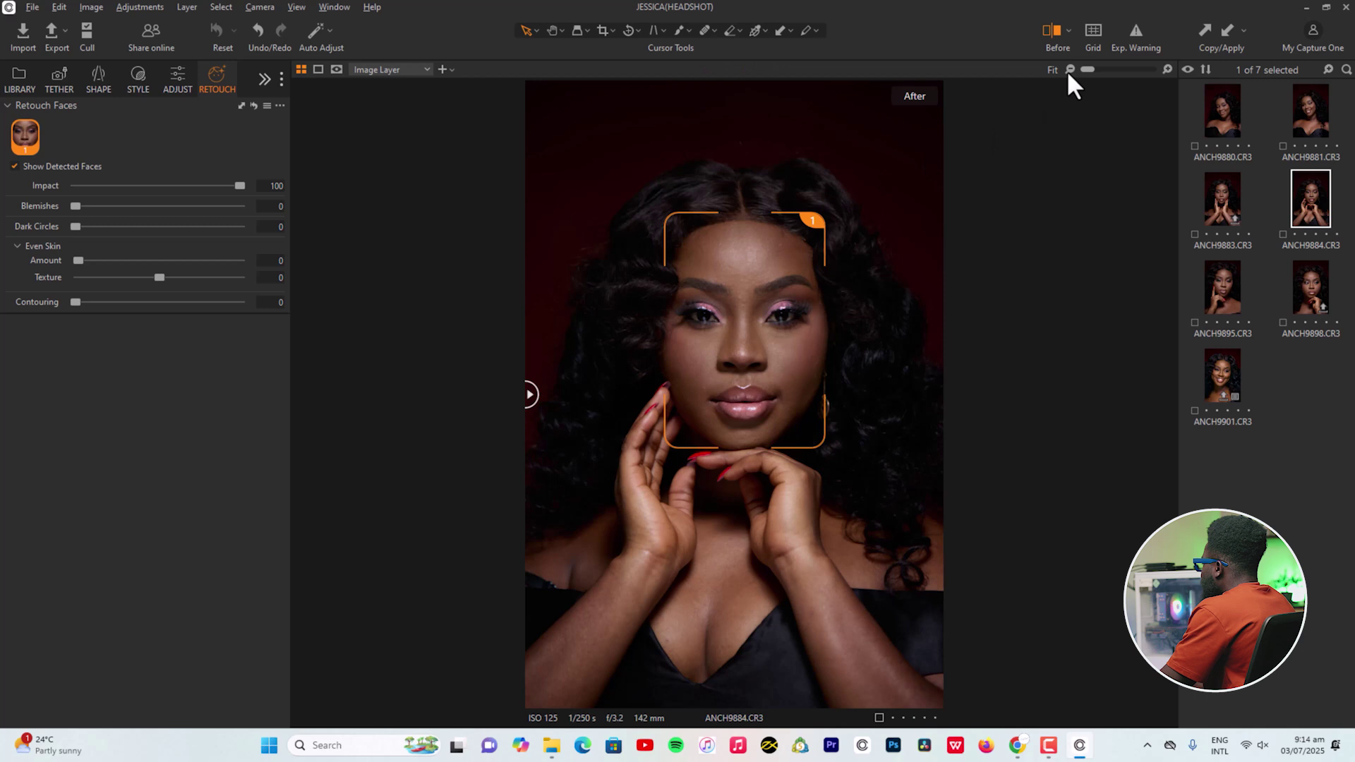
drag(1087, 66, 1093, 69)
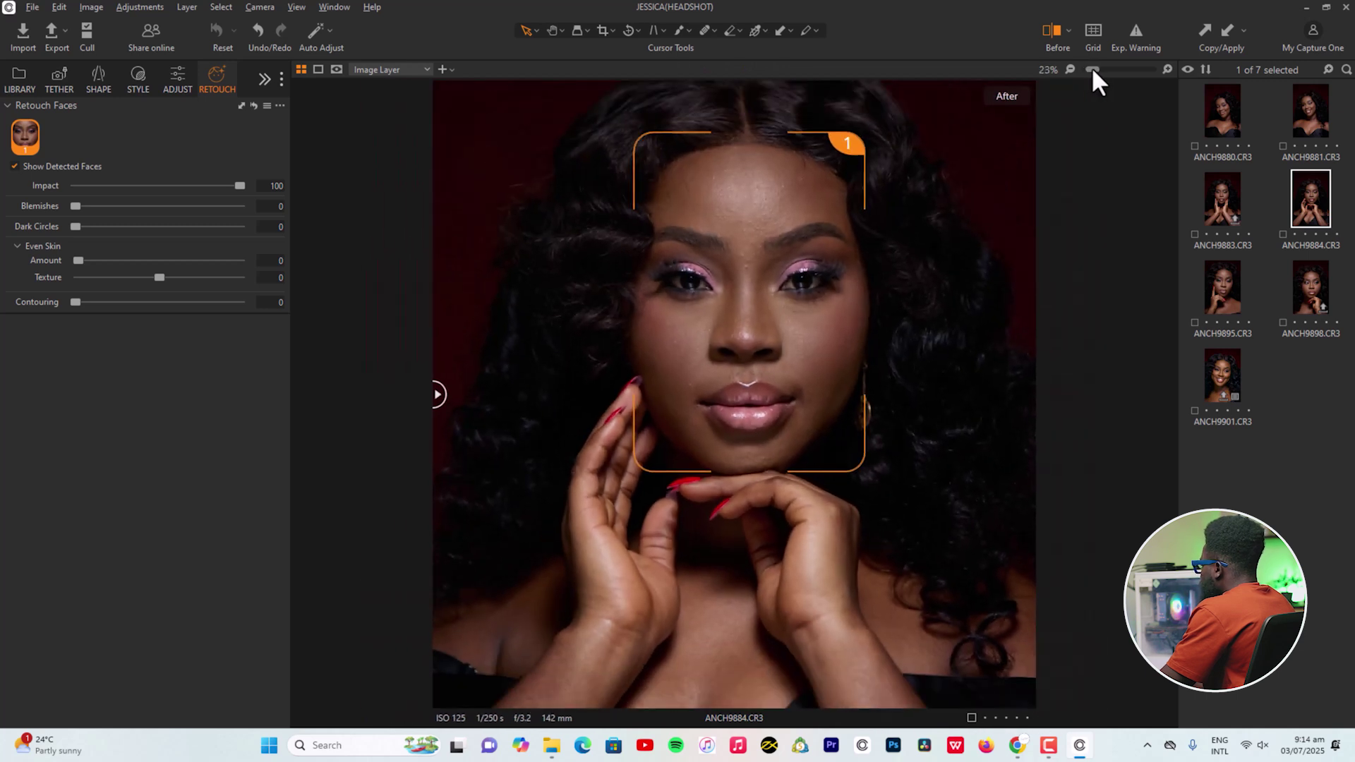
click(1225, 36)
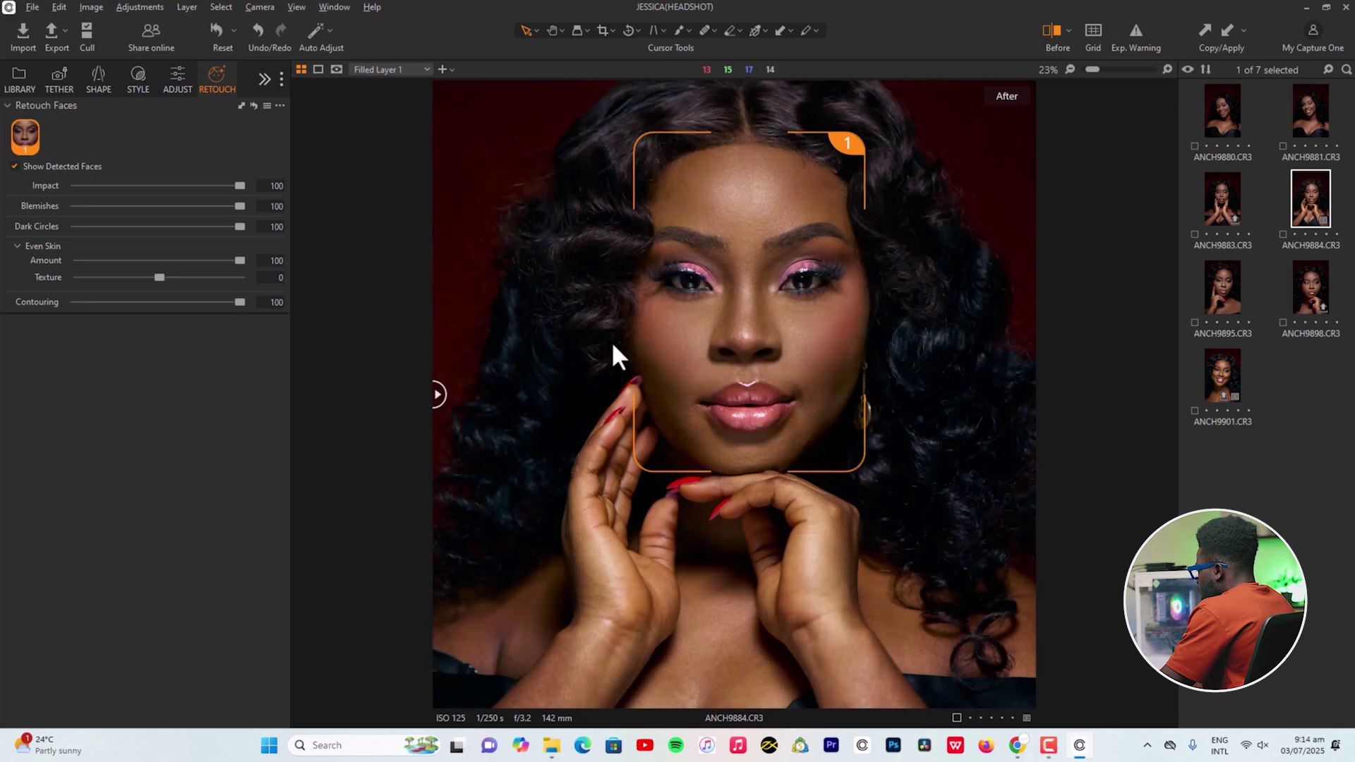
- Compare ANCH9884.CR3 before and after the applied adjustments, close up on the face and over the full portrait
drag(1092, 68, 1096, 68)
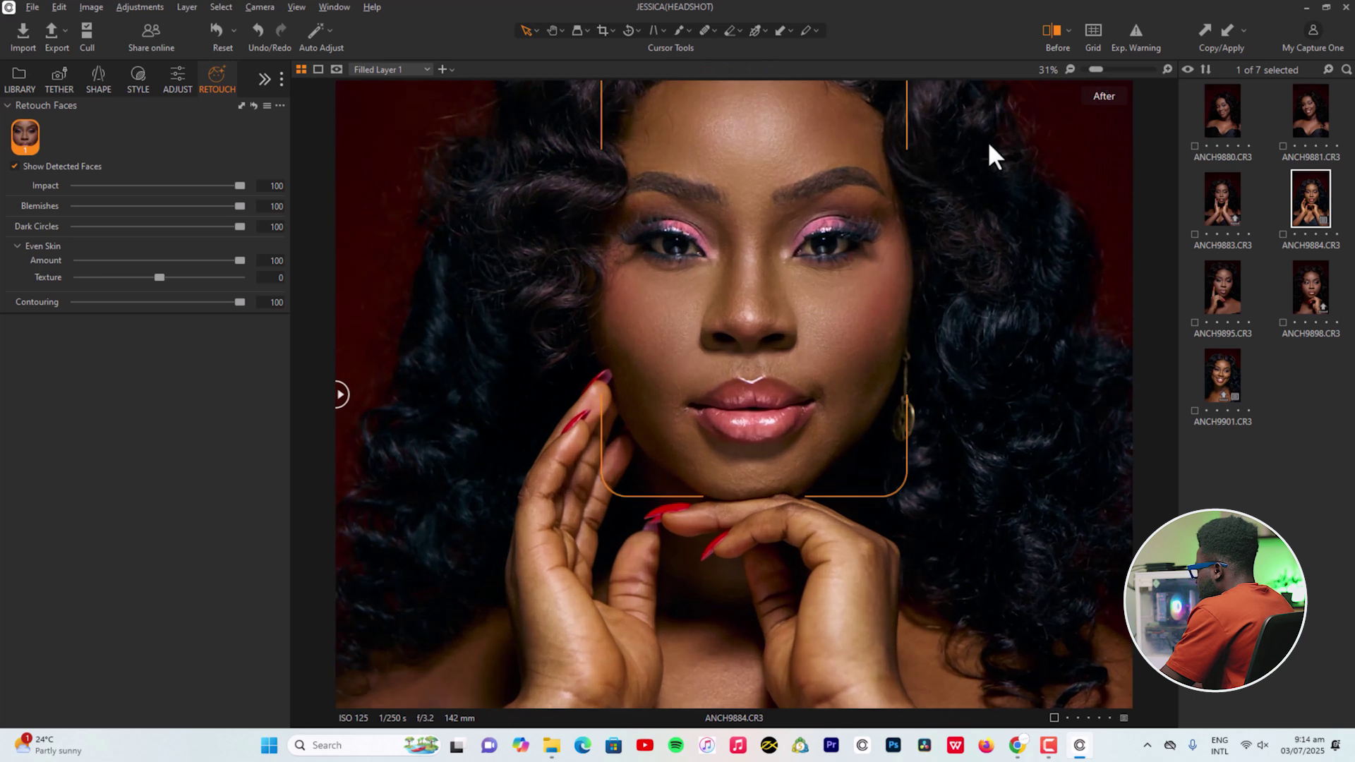
drag(343, 402, 333, 216)
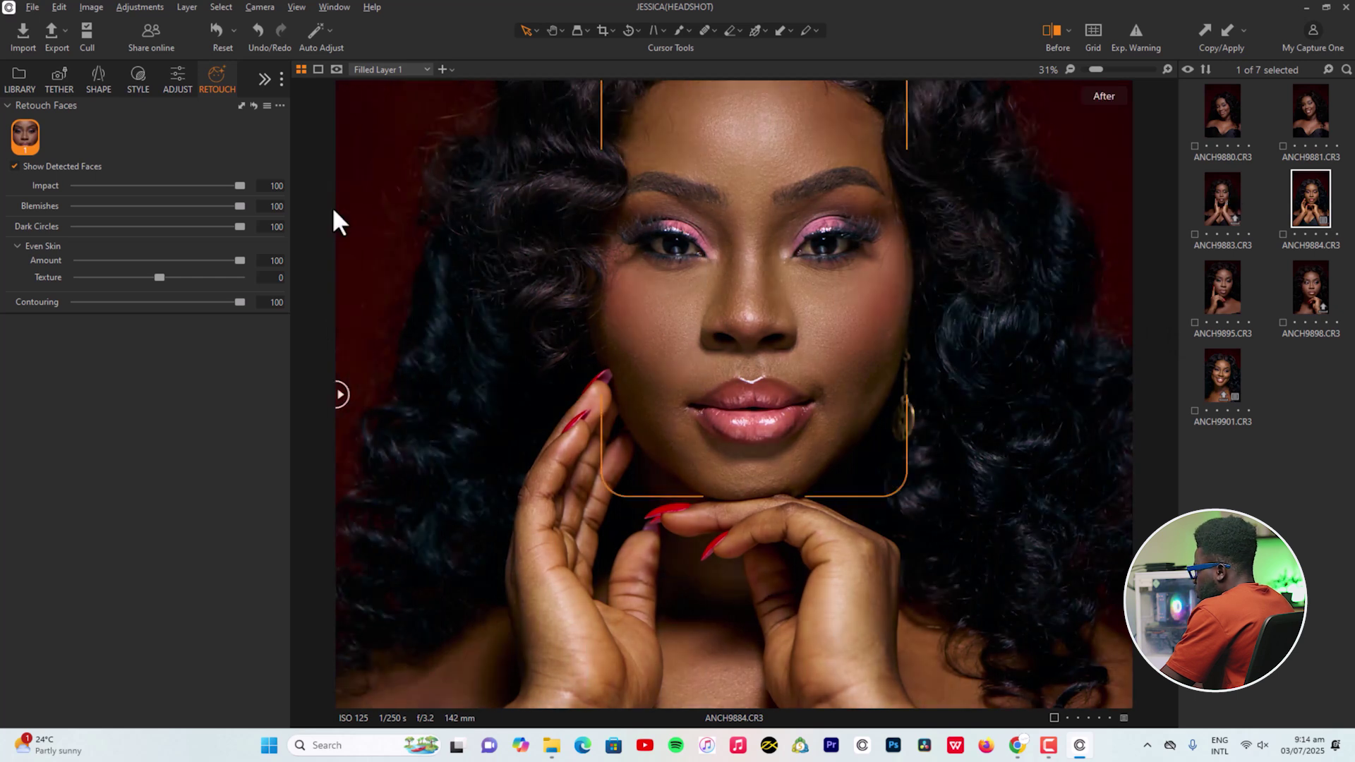
click(1069, 69)
mouse_move(527, 396)
mouse_down()
mouse_move(739, 385)
mouse_move(505, 388)
mouse_up()
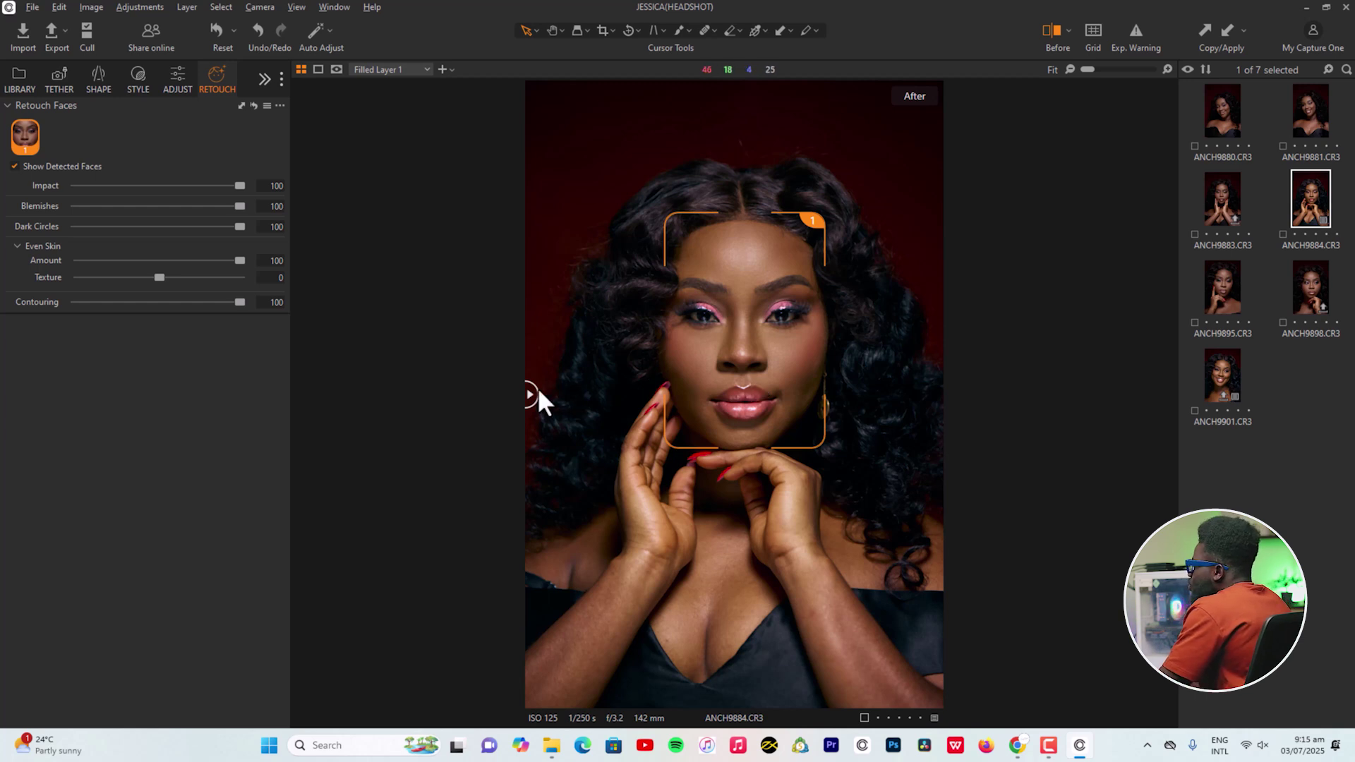
drag(530, 389, 530, 326)
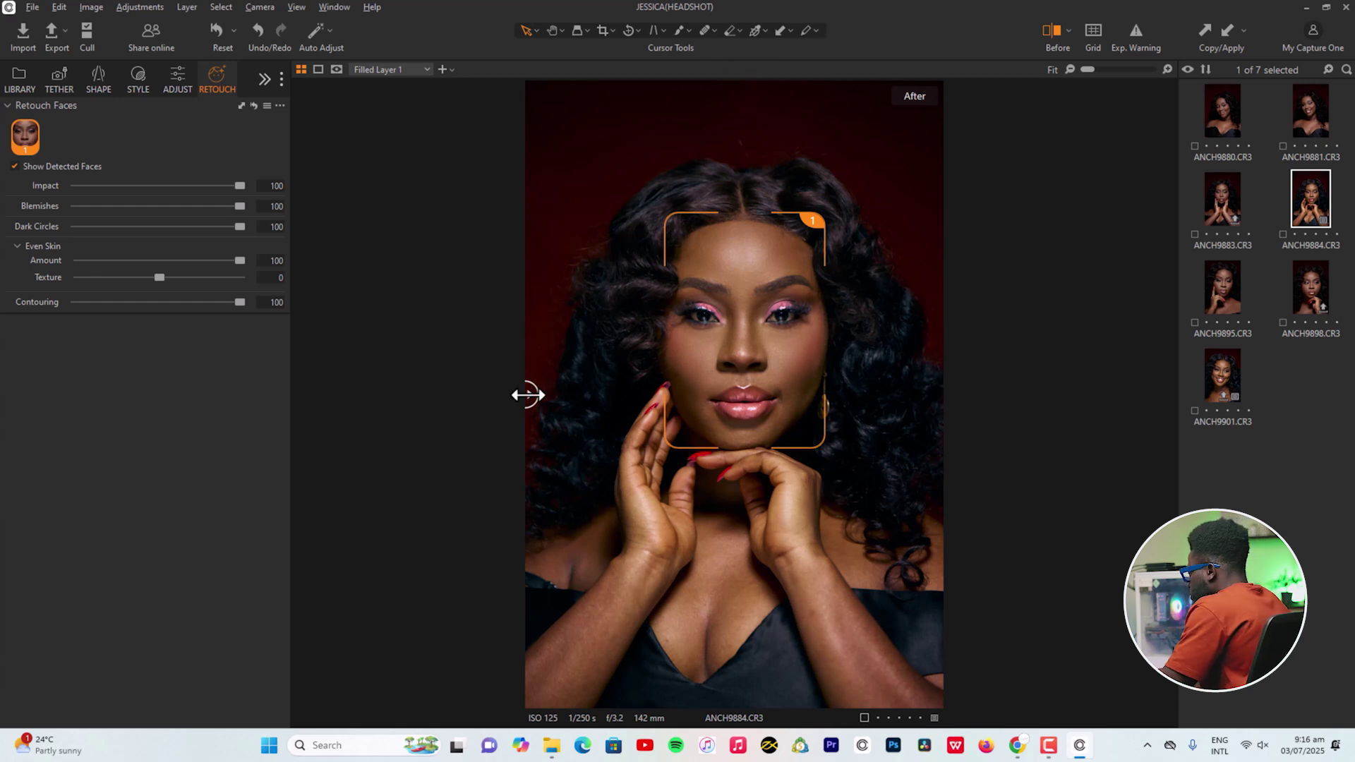
drag(529, 395, 381, 386)
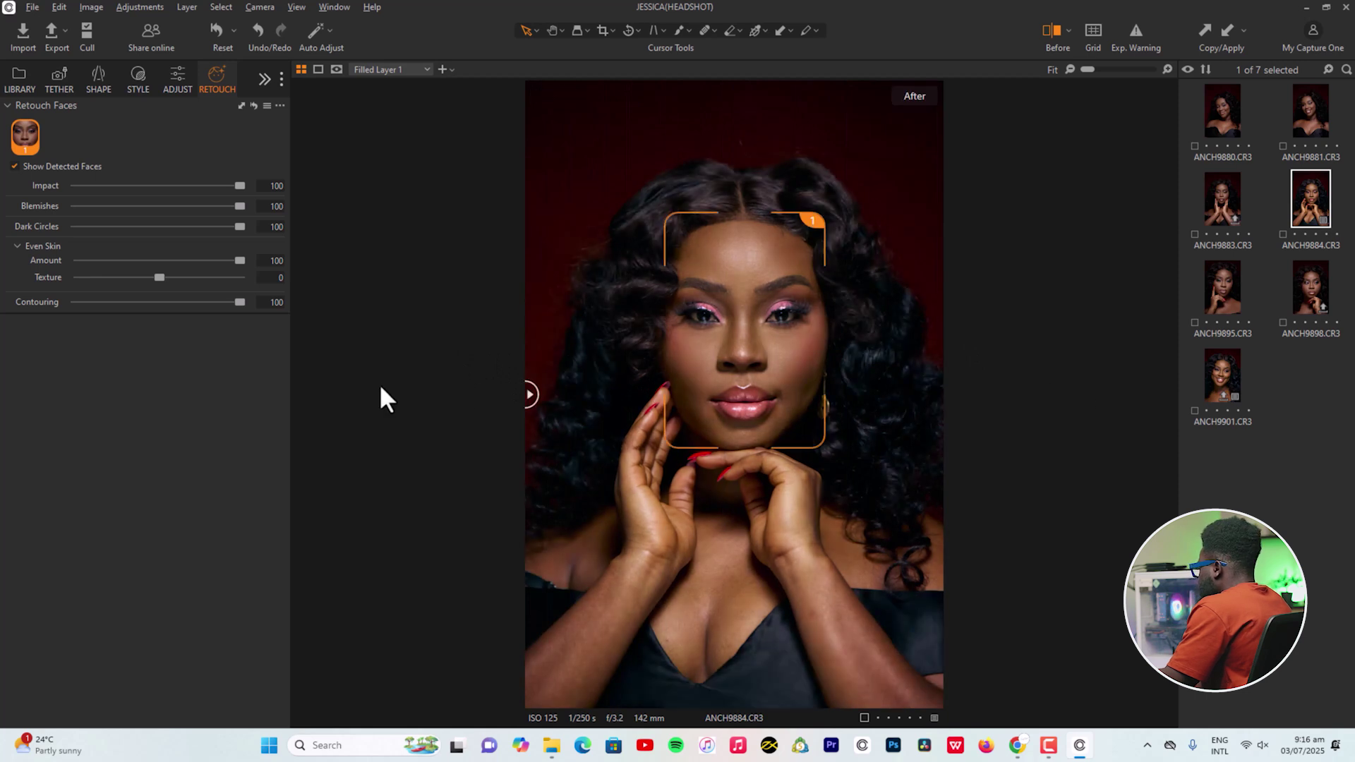
- Check the skin and eye retouching in ANCH9884.CR3 against the original, magnified on the face and in the whole frame
drag(1087, 69, 1101, 67)
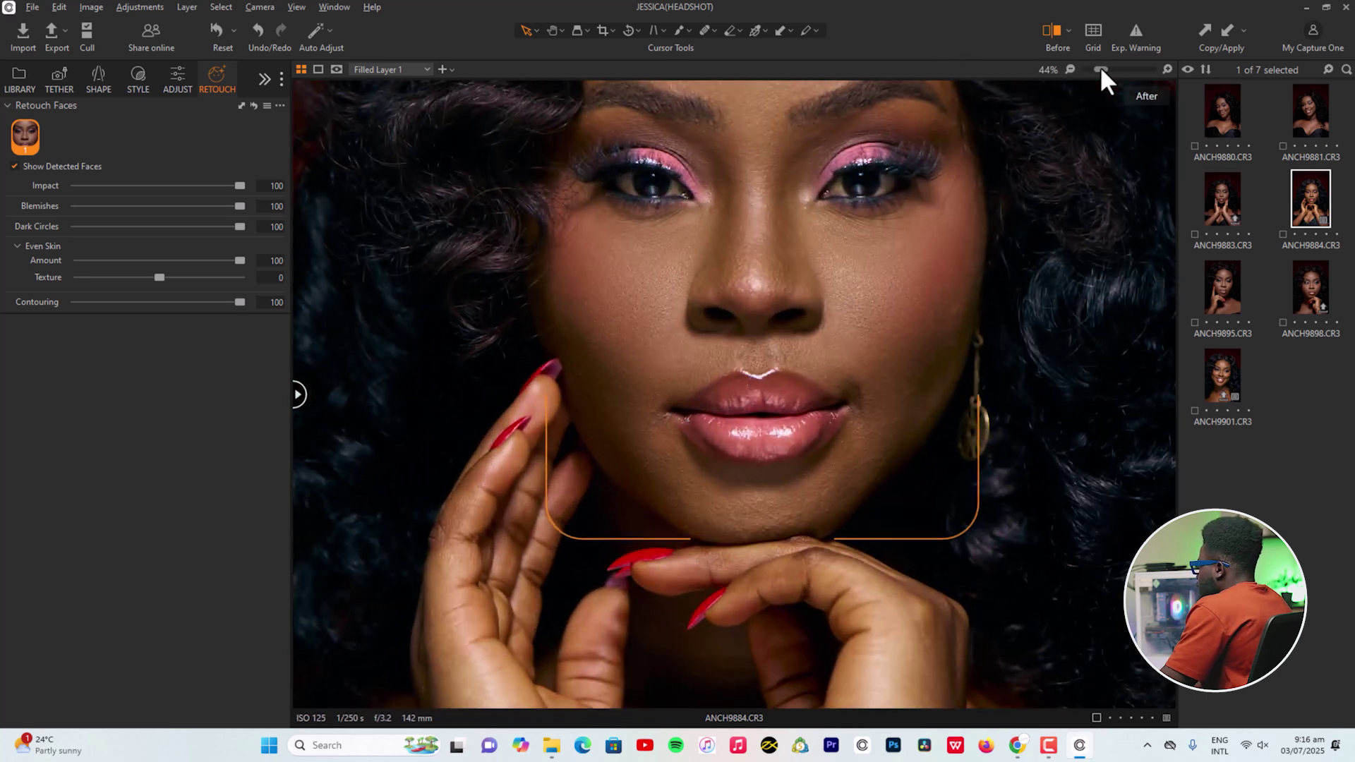
drag(768, 176, 672, 385)
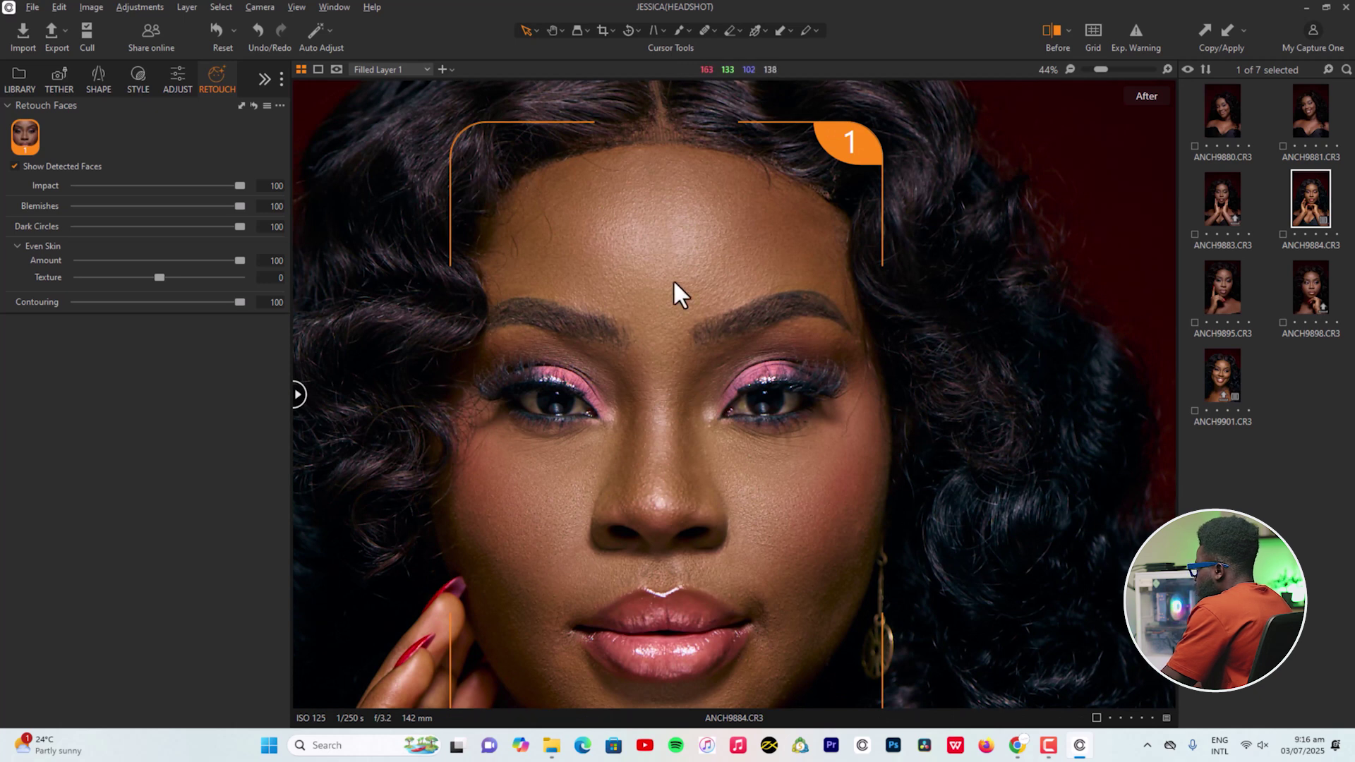
drag(300, 393, 179, 311)
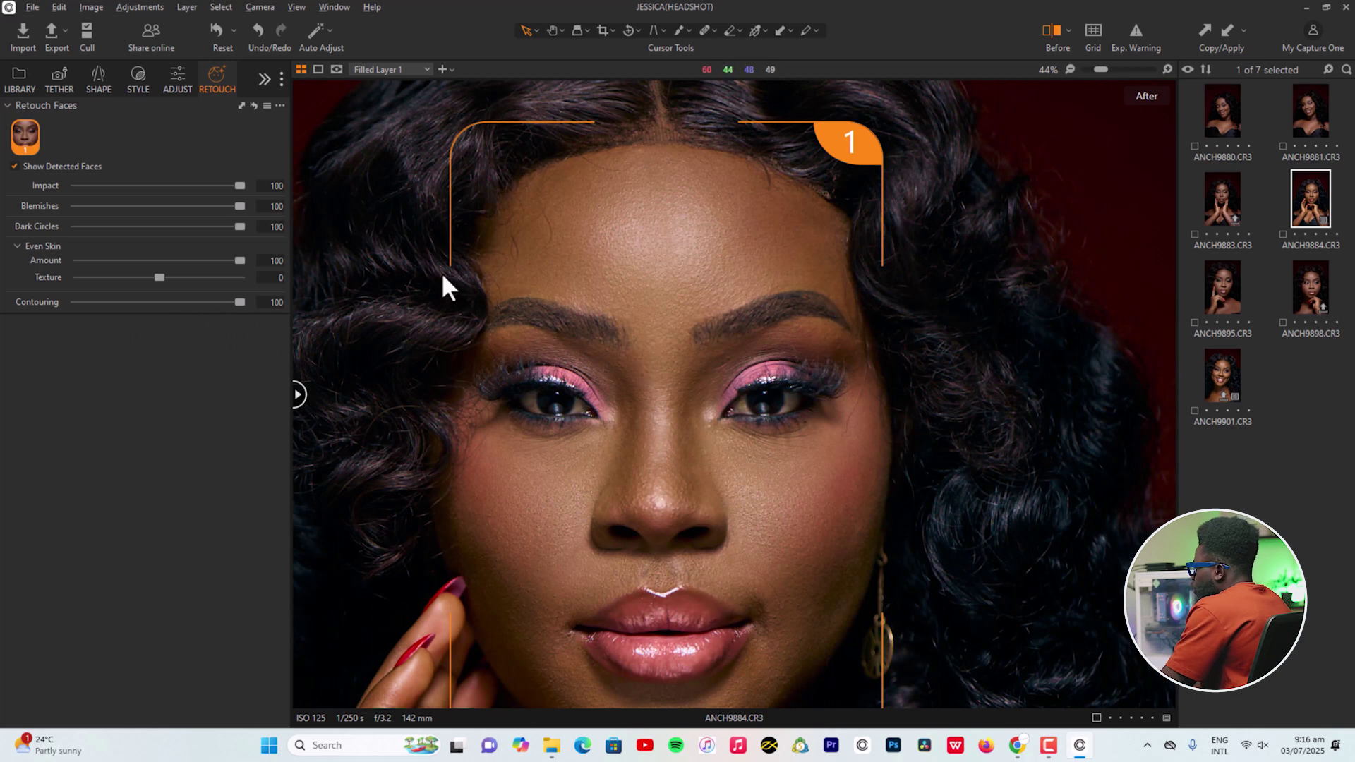
click(1071, 67)
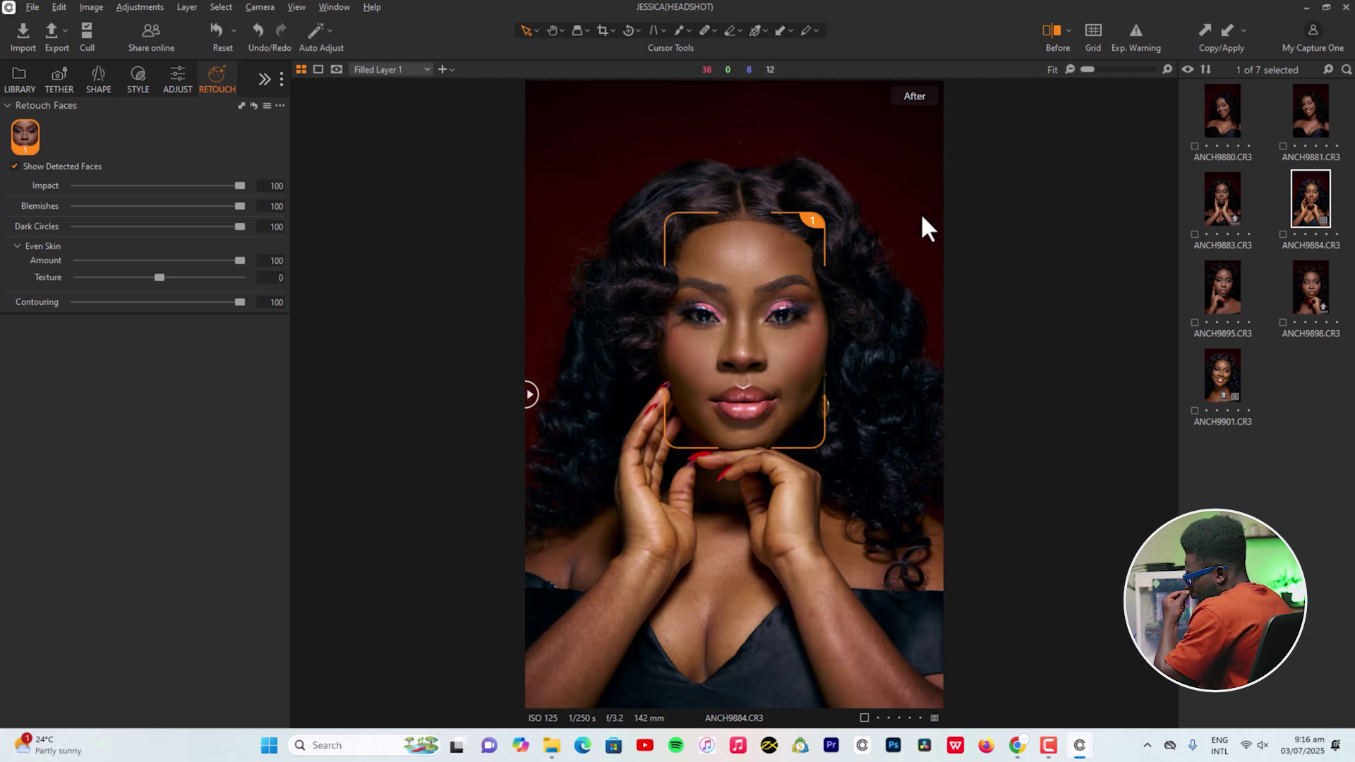
scroll(818, 348, up, 1)
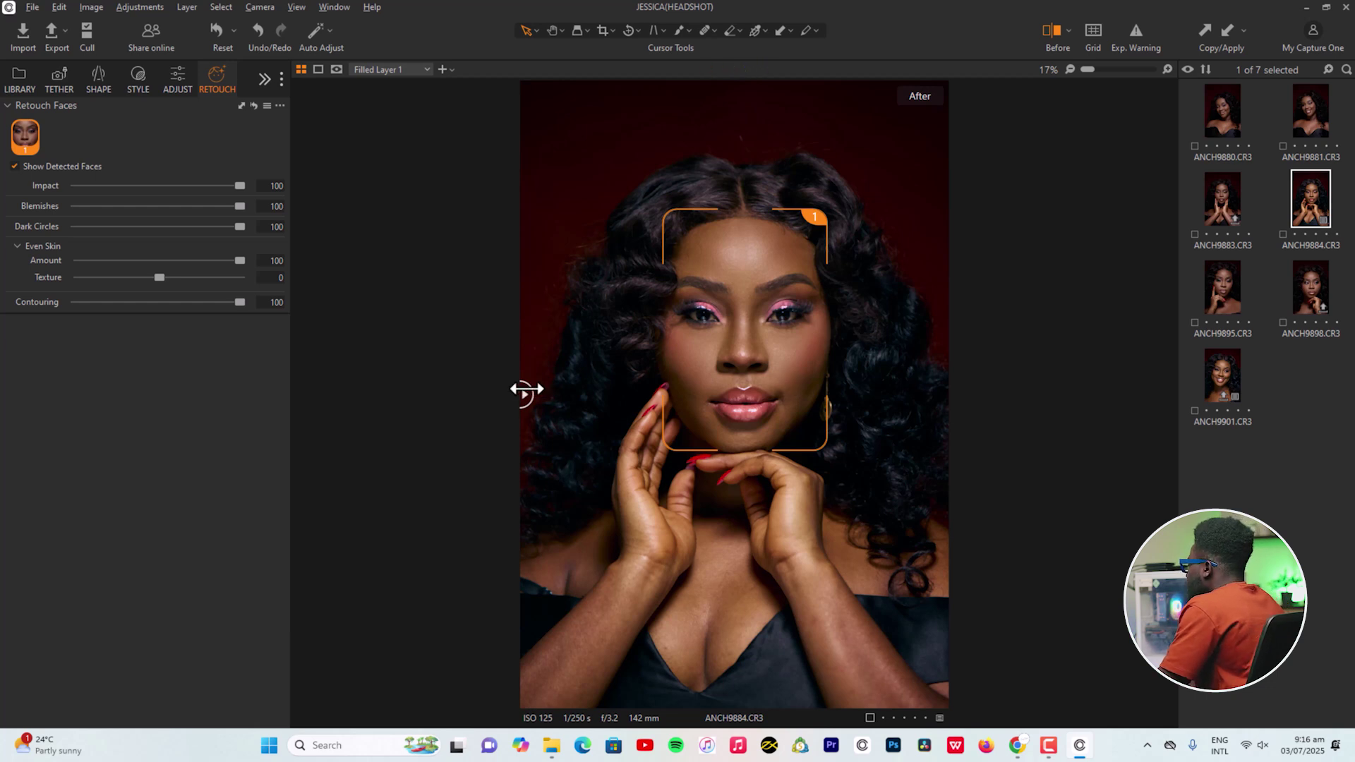
mouse_move(526, 389)
mouse_down()
mouse_move(1020, 405)
mouse_move(524, 394)
mouse_up()
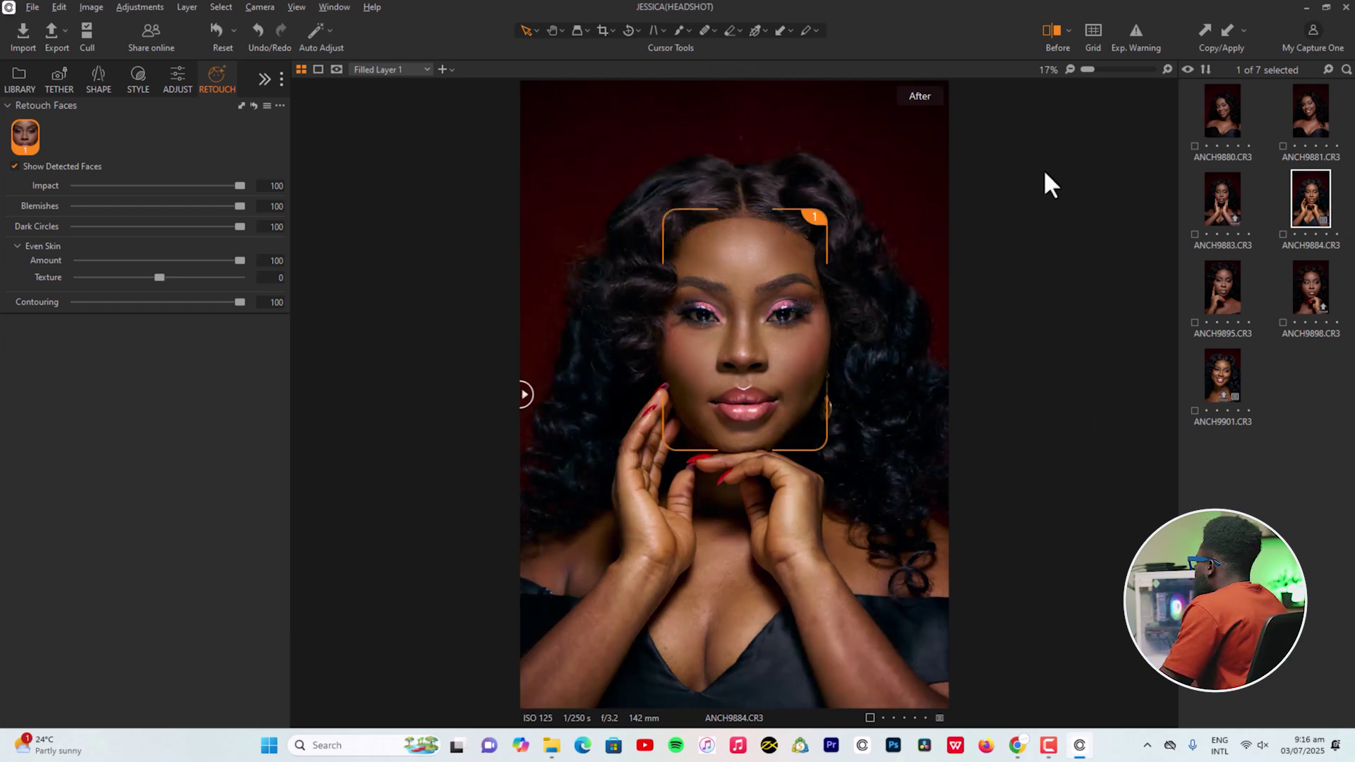
- Examine the forehead and eyes in ANCH9884.CR3 at 50% magnification against the unedited version
drag(1087, 69, 1101, 70)
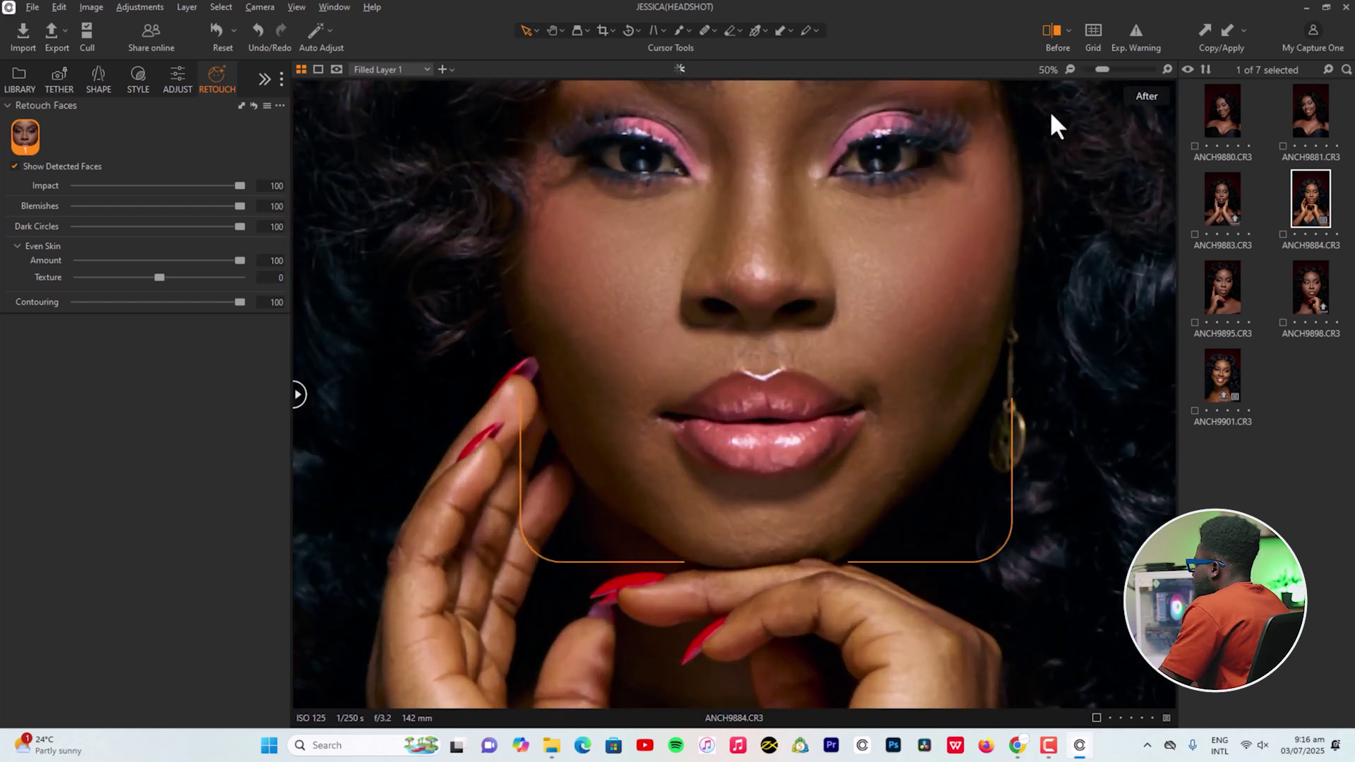
drag(752, 233, 659, 459)
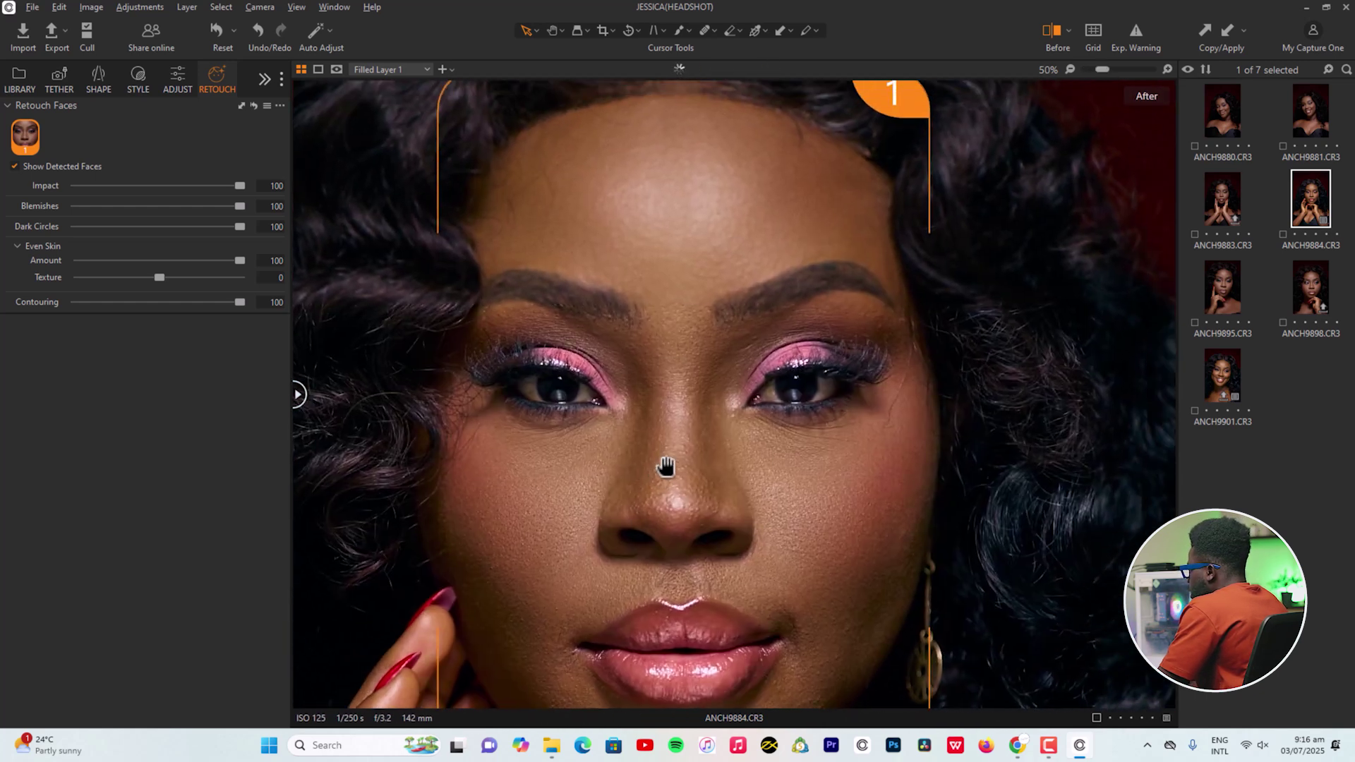
drag(681, 302, 657, 366)
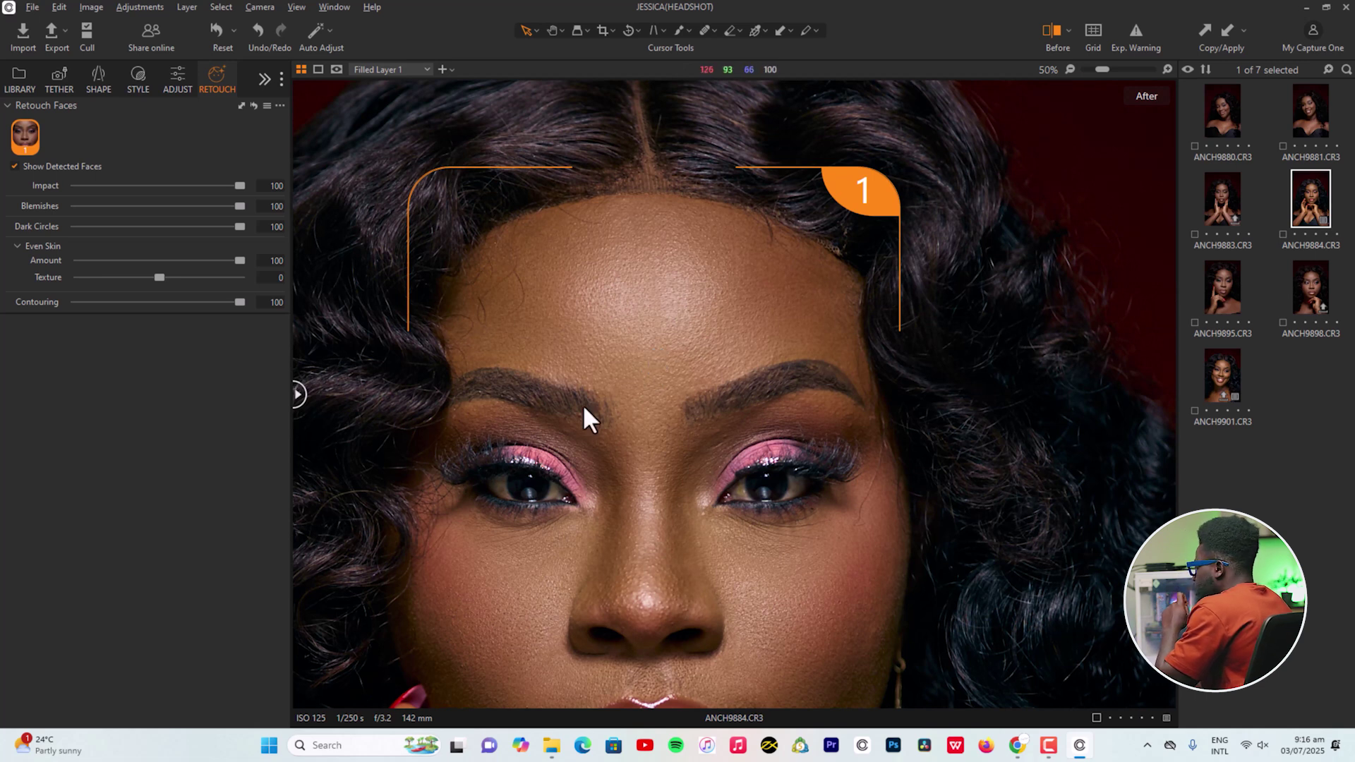
drag(299, 394, 266, 363)
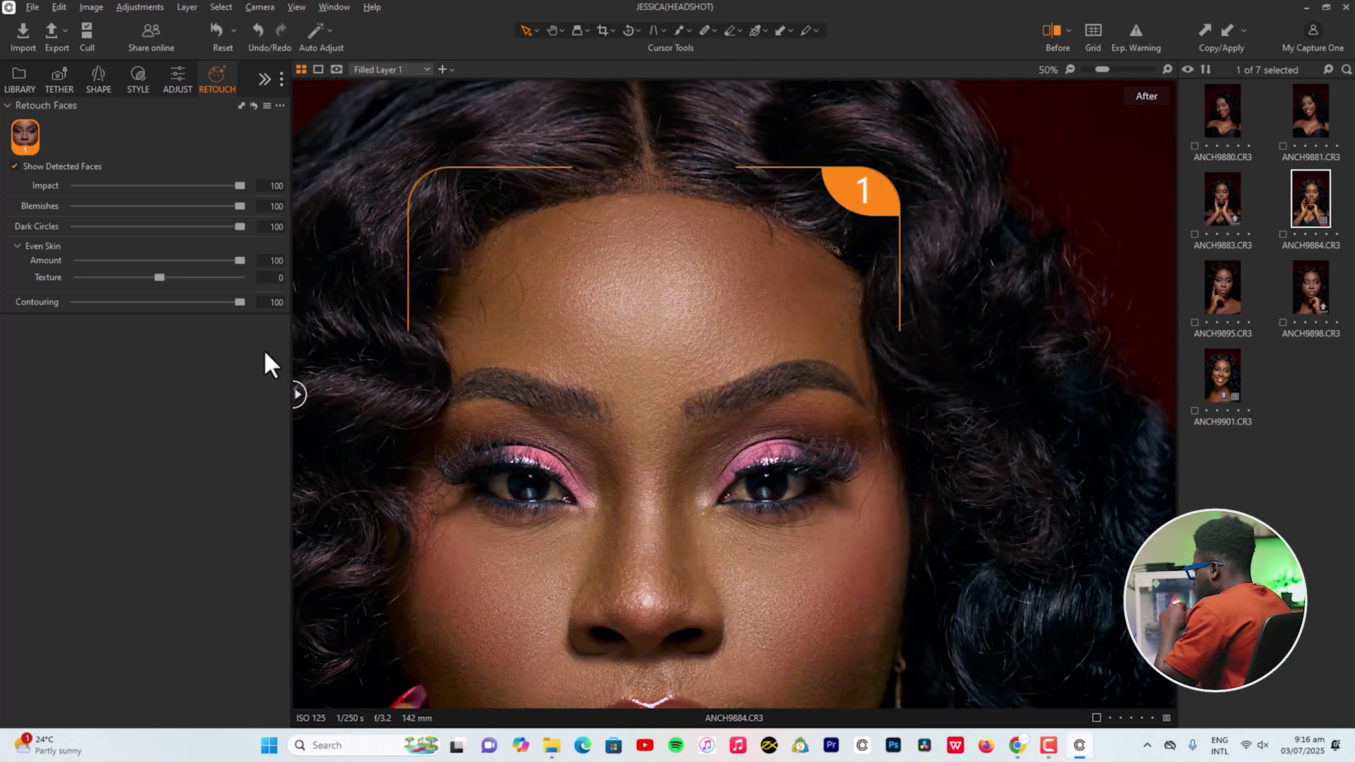
- Copy the adjustments from ANCH9884.CR3 and apply them to ANCH9895.CR3
click(1070, 70)
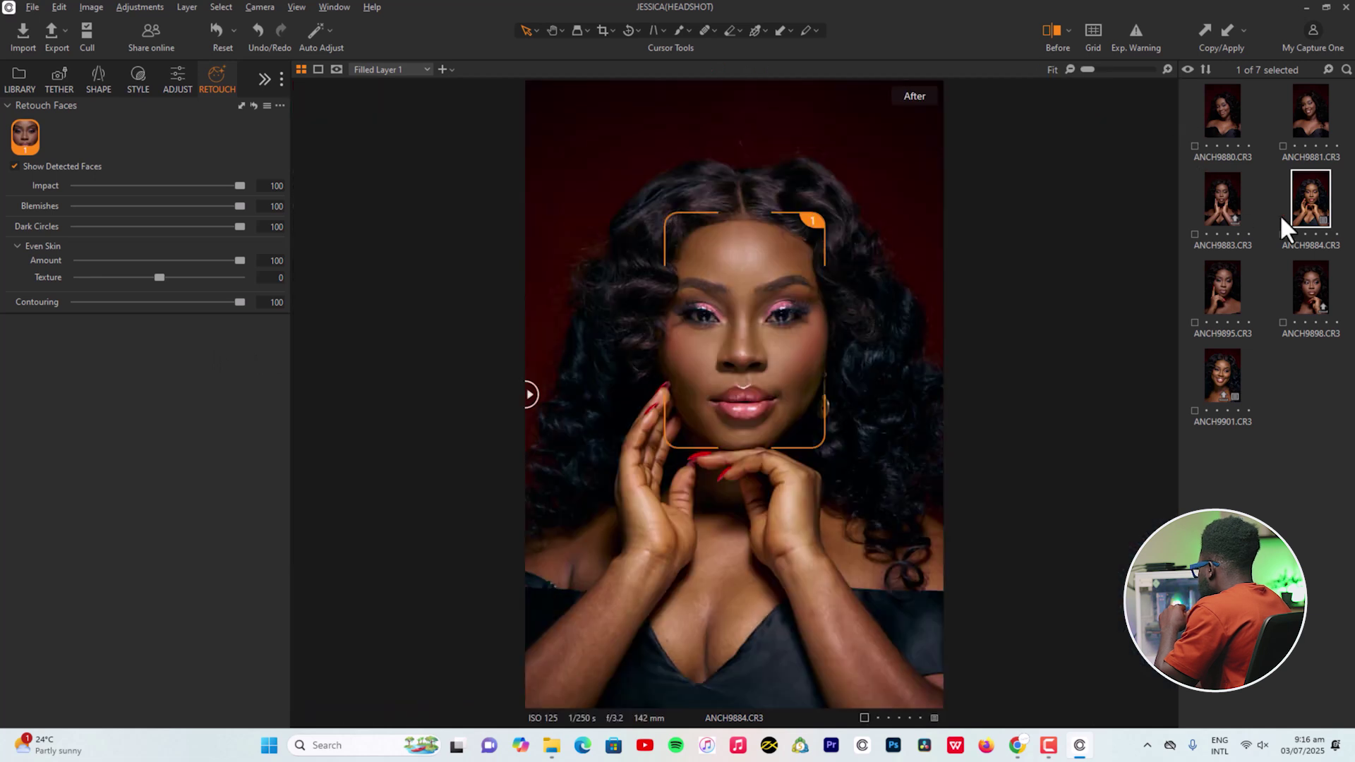
click(1203, 30)
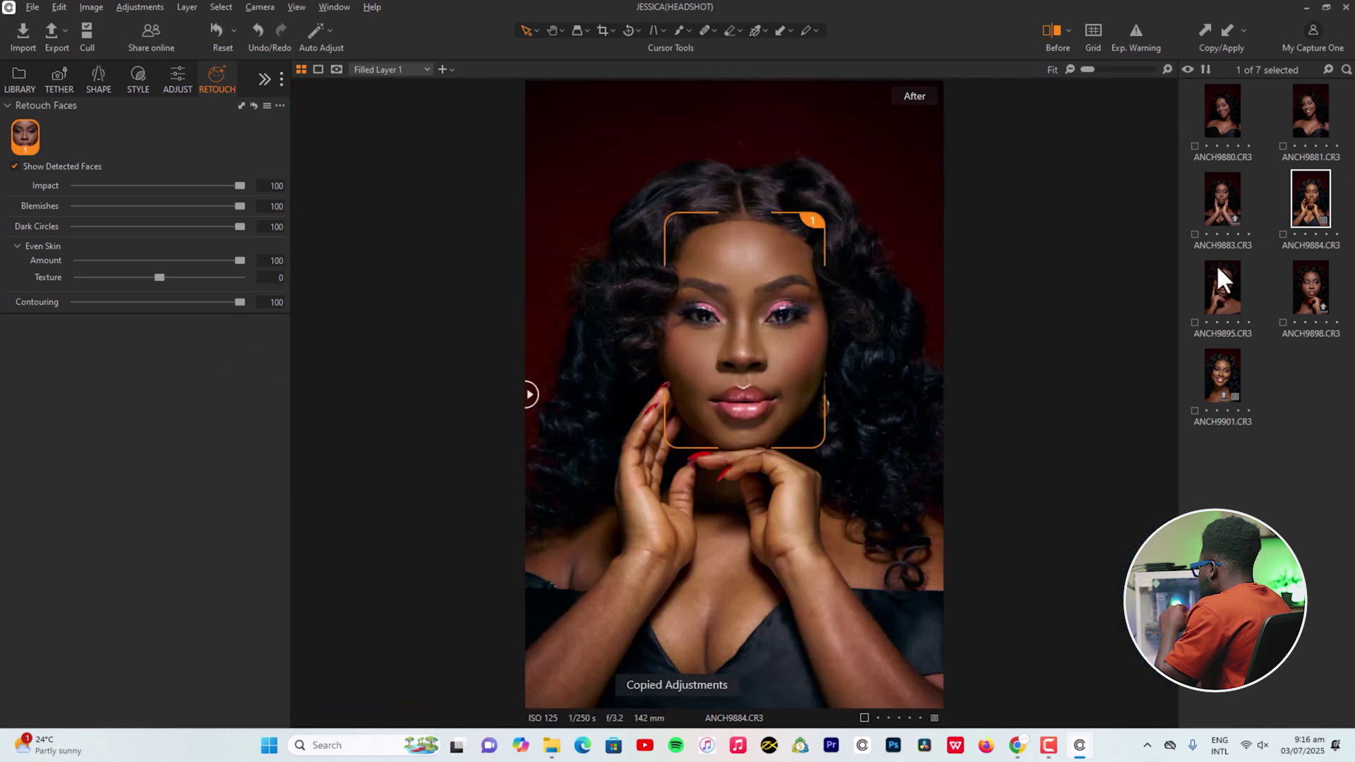
click(1230, 279)
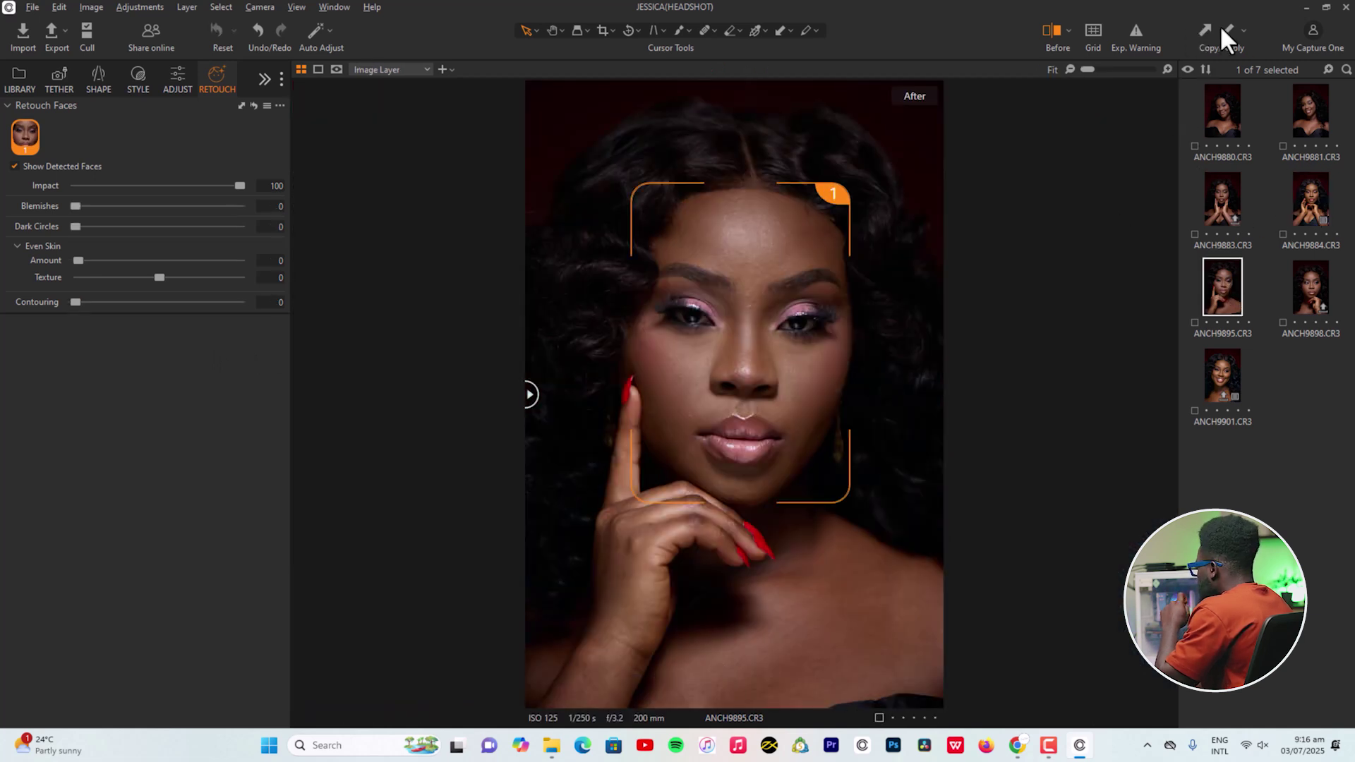
key(ctrl+shift+v)
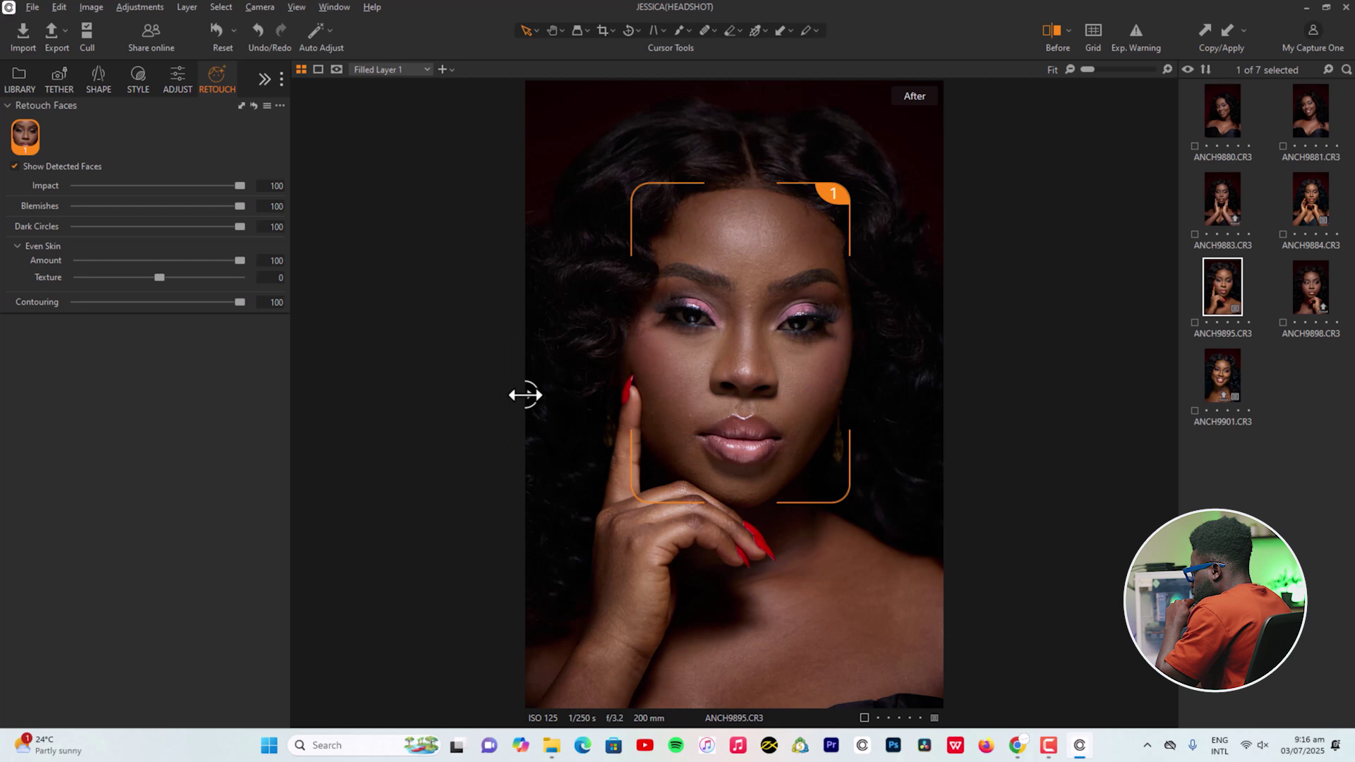
- Examine the eyes, skin and lips in ANCH9895.CR3 against the unedited version, in the full portrait and magnified on the face
drag(529, 394, 360, 371)
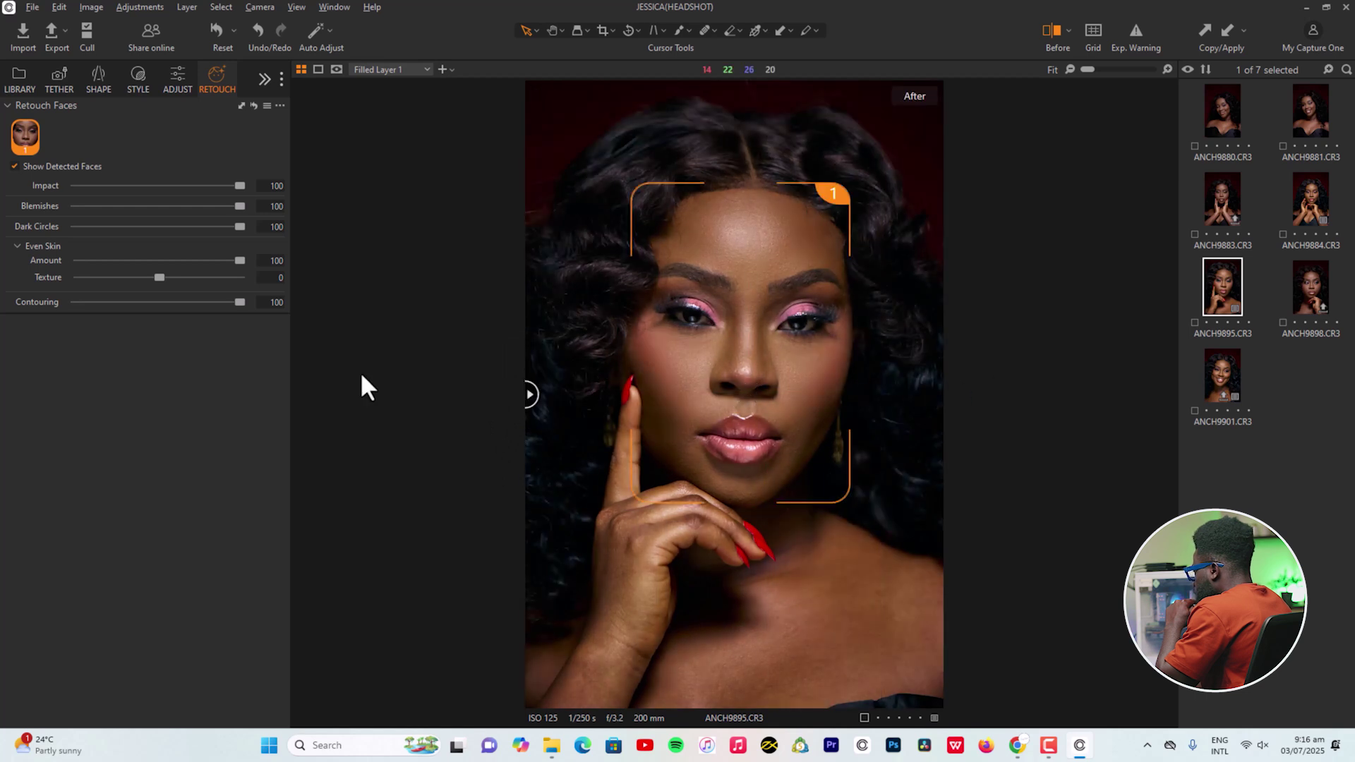
drag(1087, 68, 1099, 66)
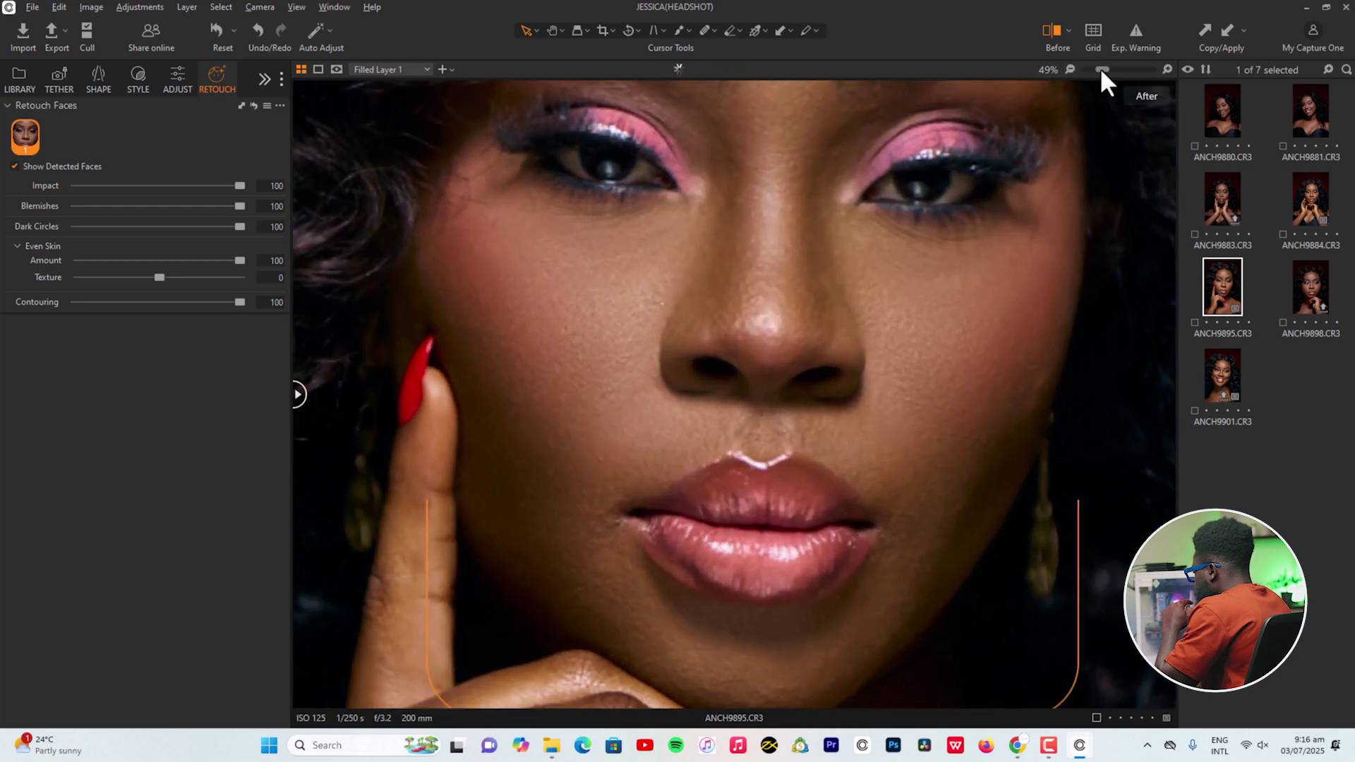
drag(708, 202, 648, 381)
drag(678, 264, 489, 275)
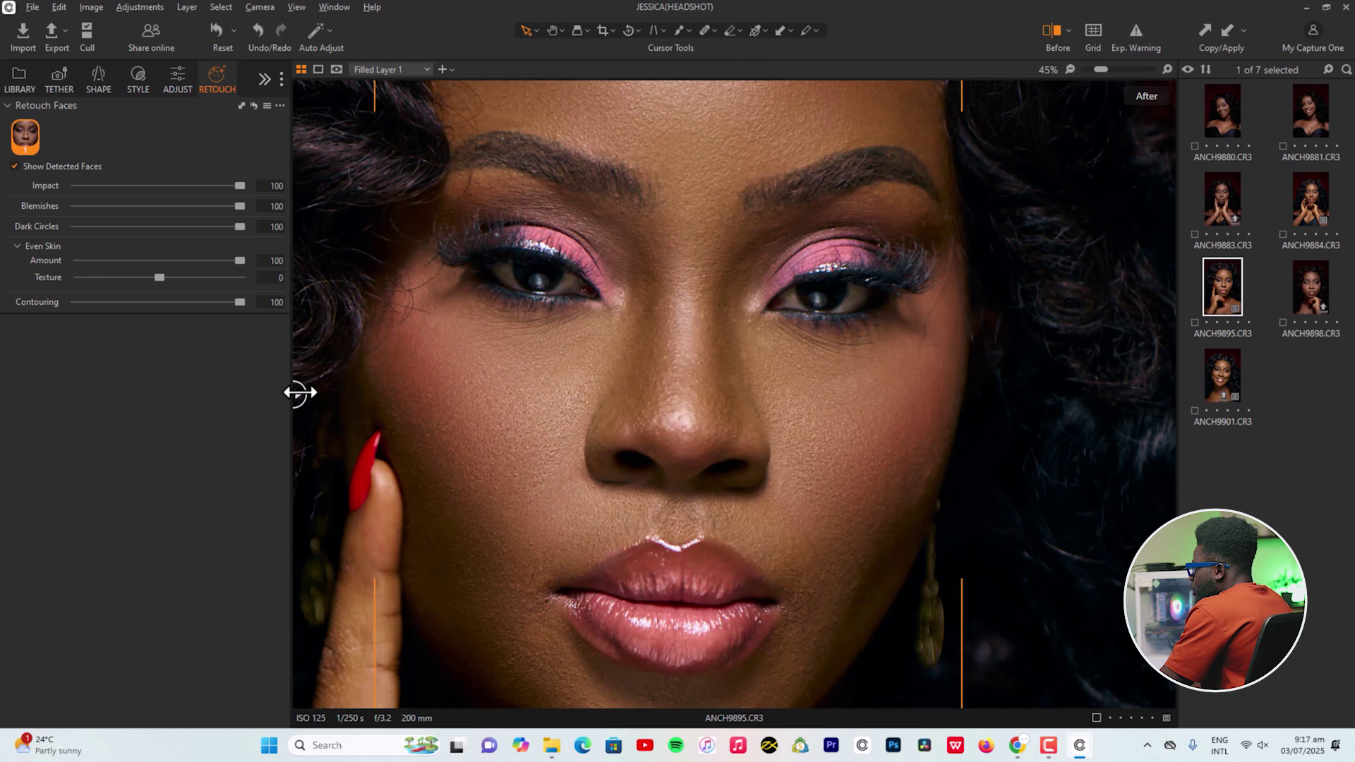
drag(300, 393, 139, 339)
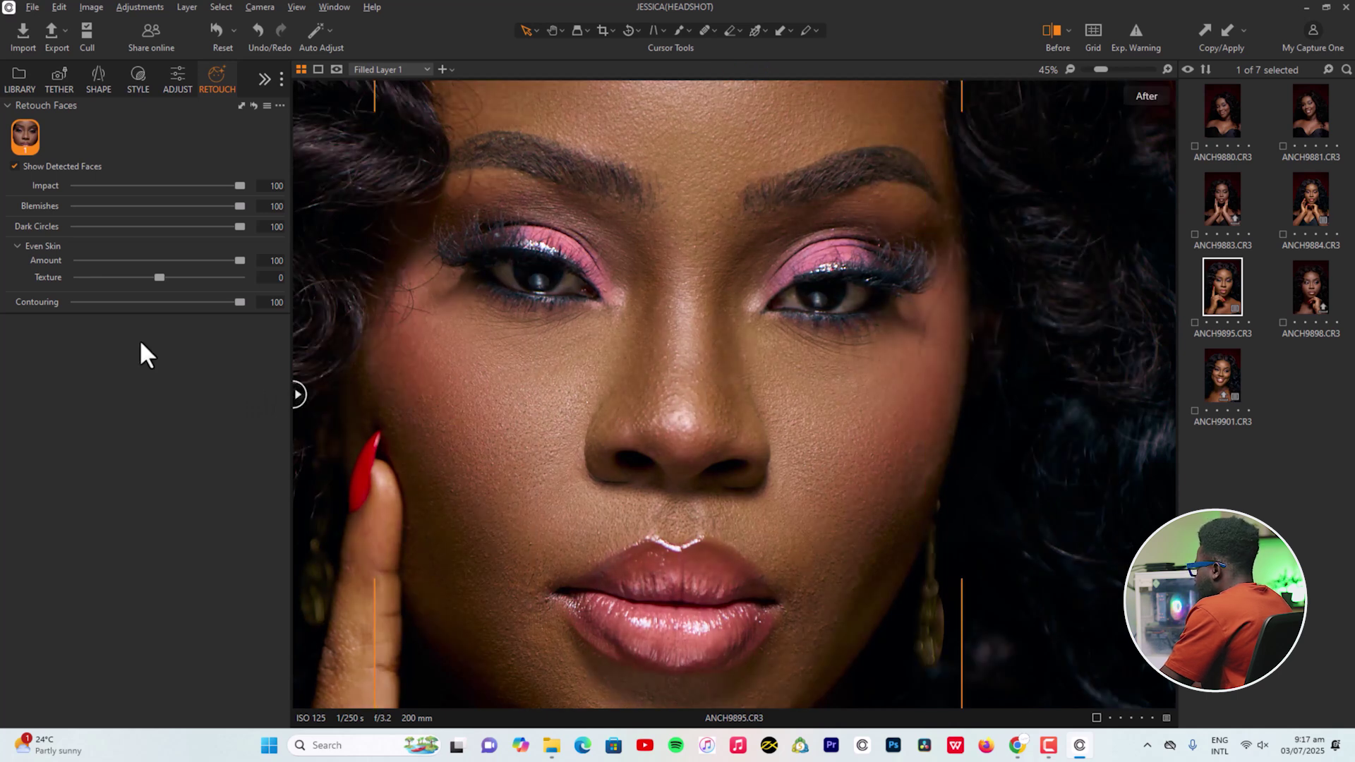
click(1093, 65)
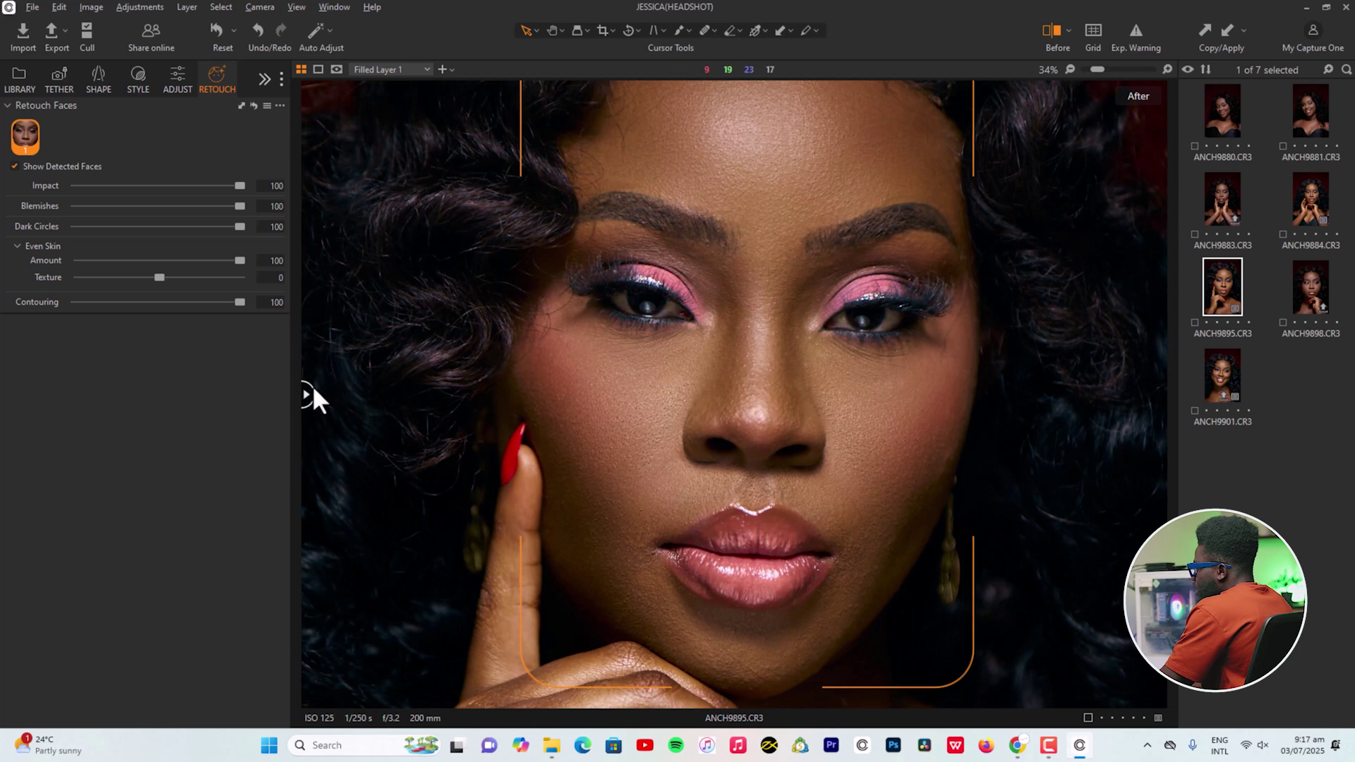
drag(307, 395, 371, 326)
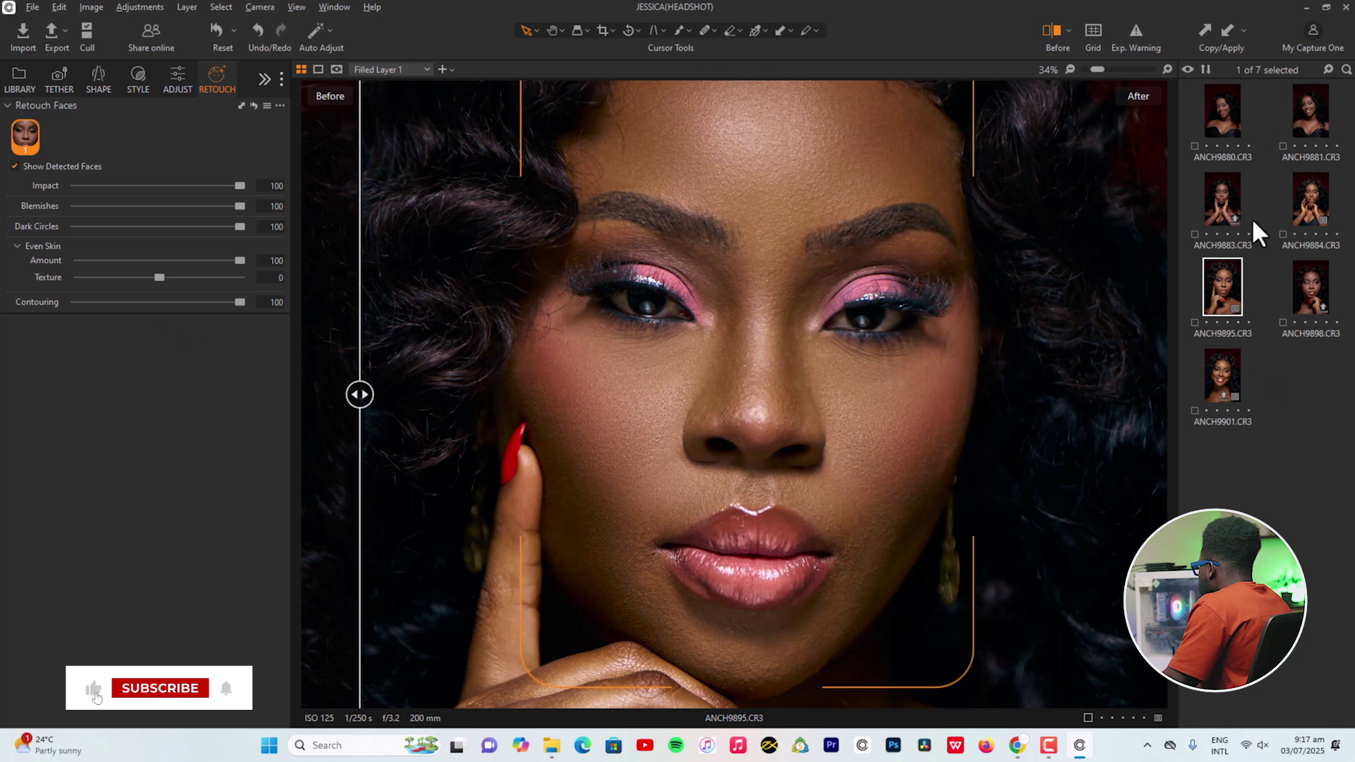
- Apply the copied adjustments to ANCH9883.CR3, hide the detected-face frame and show the edited version across the whole view
click(1222, 192)
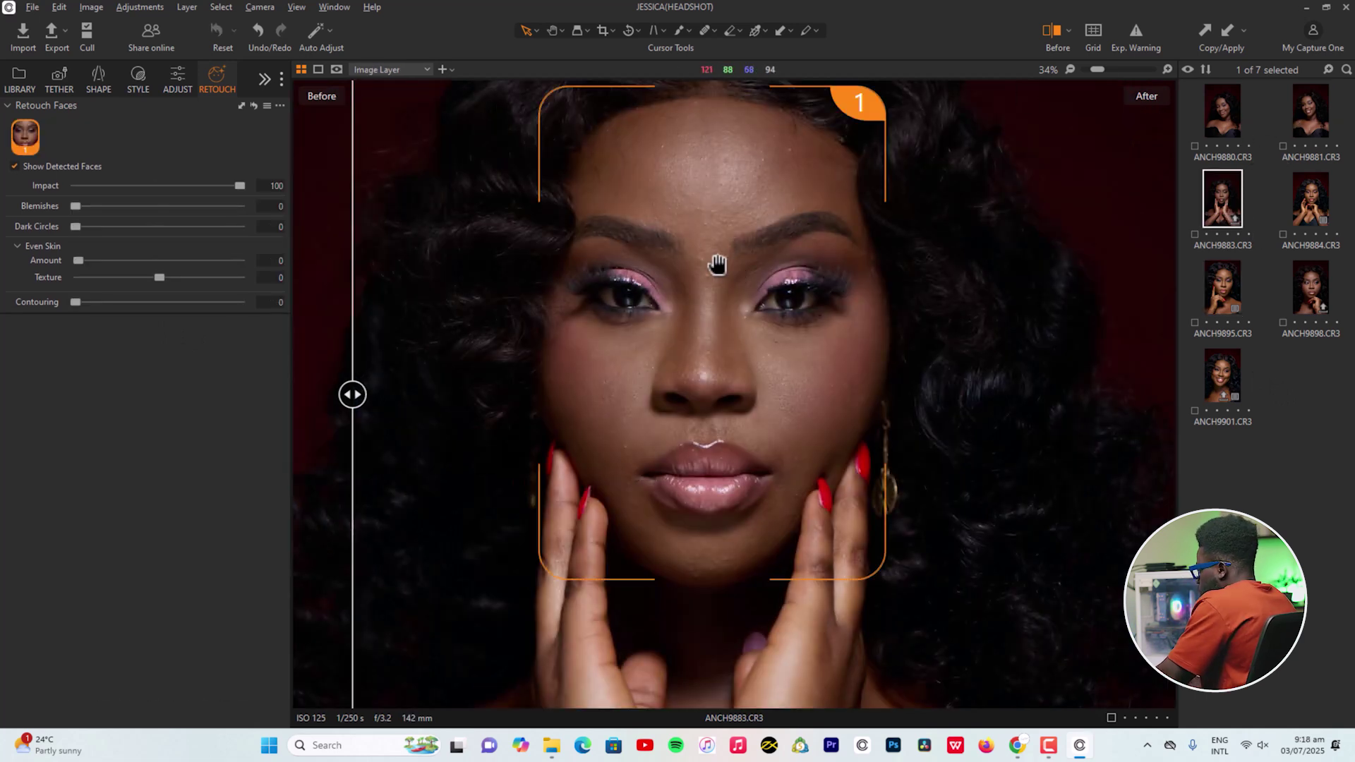
drag(717, 265, 710, 314)
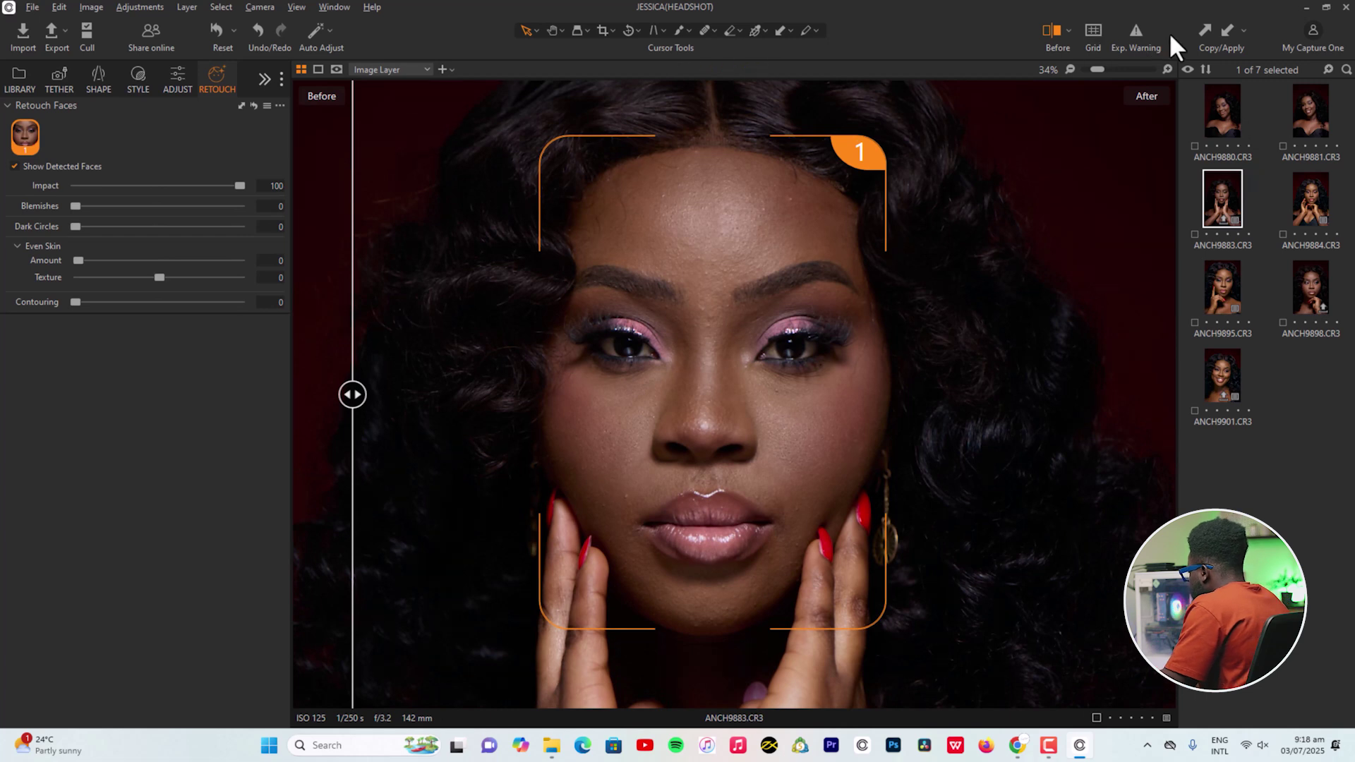
click(1224, 33)
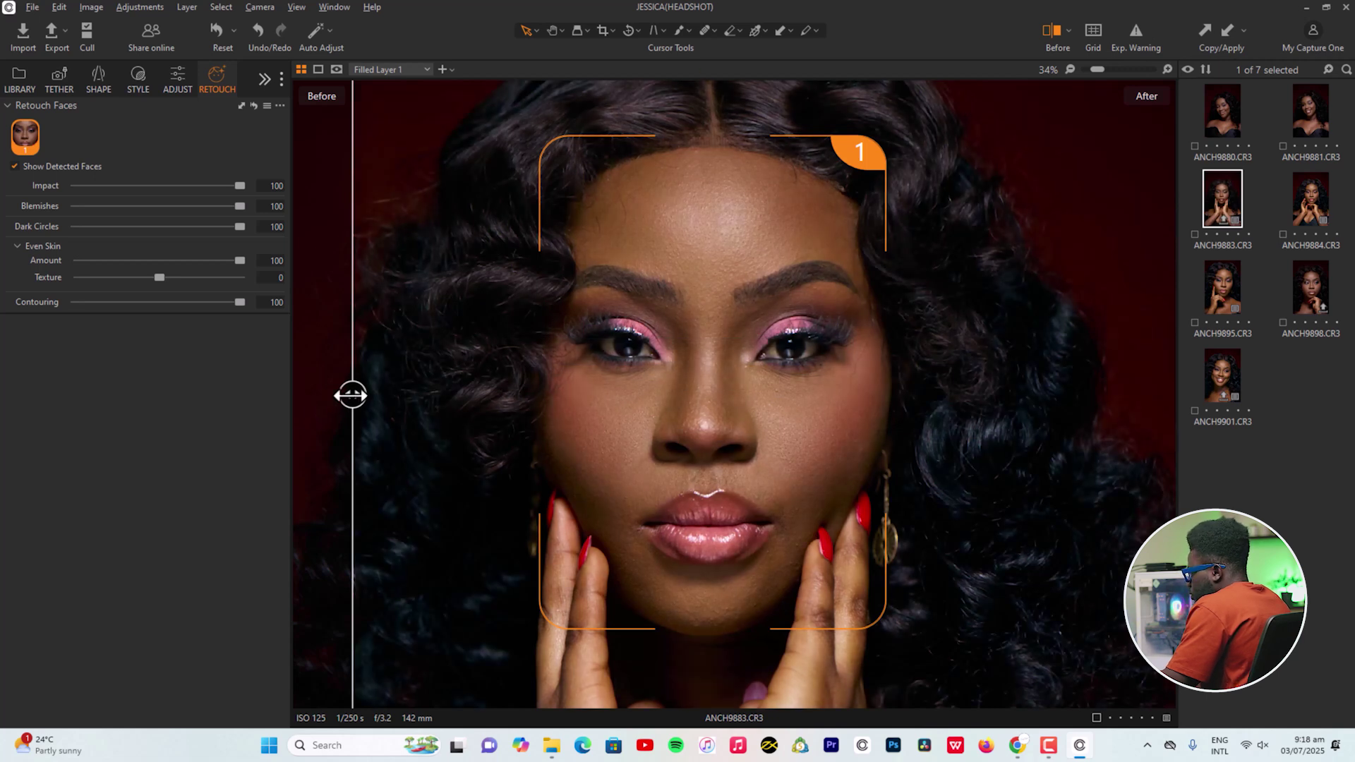
click(35, 166)
drag(352, 395, 135, 366)
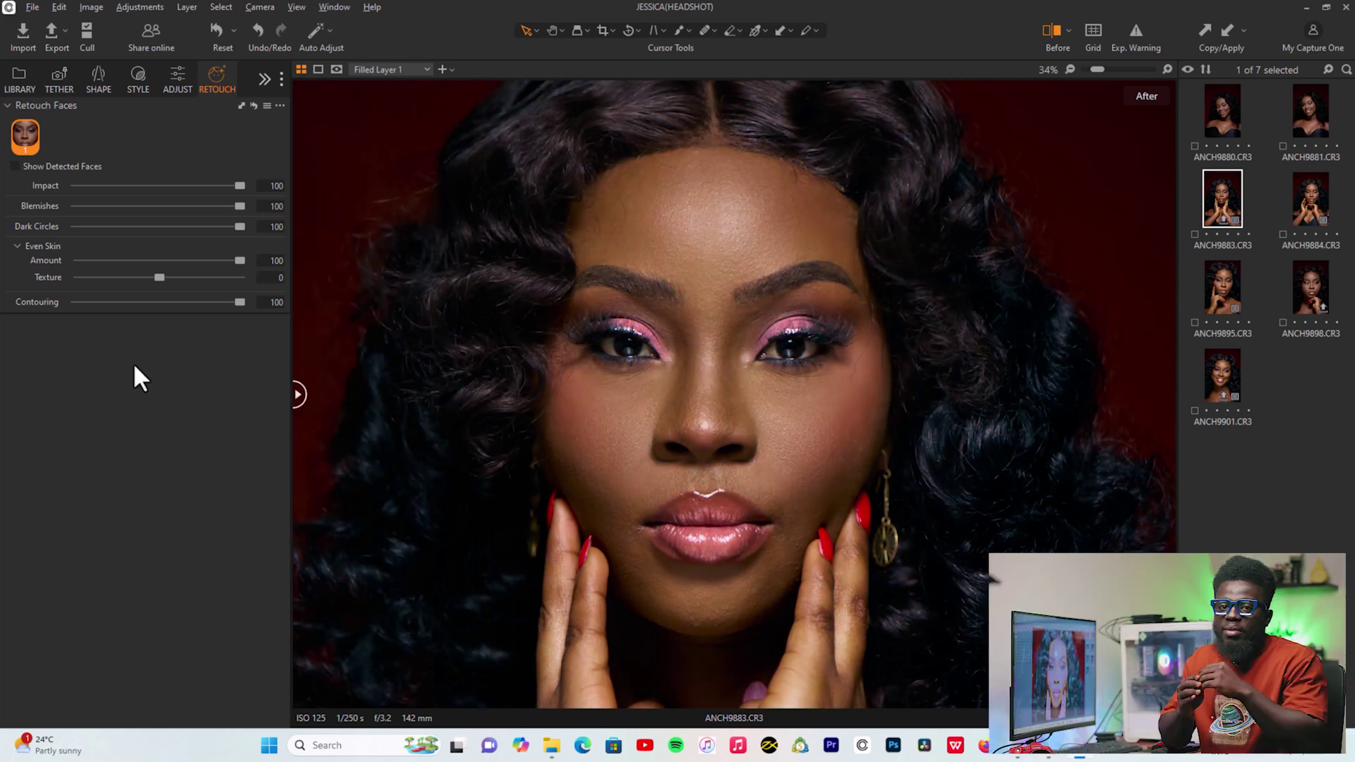